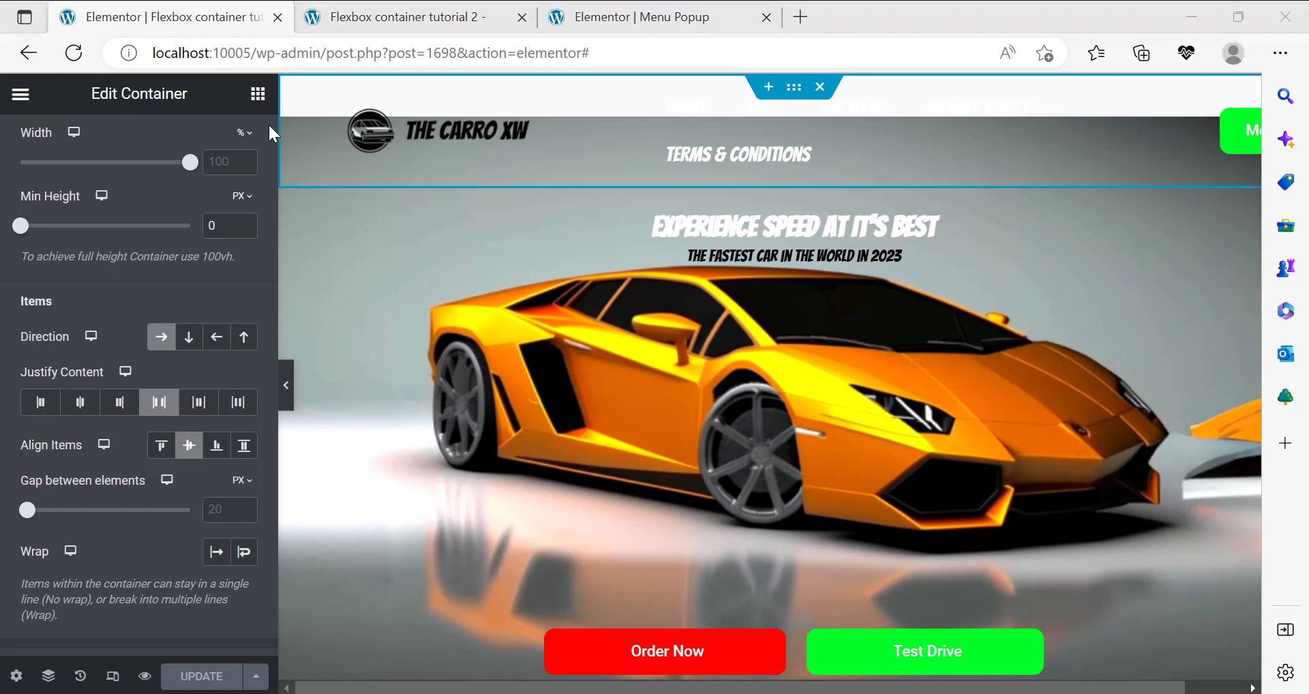
Switch to the browser tab with the Menu Popup editor
left_click(569, 9)
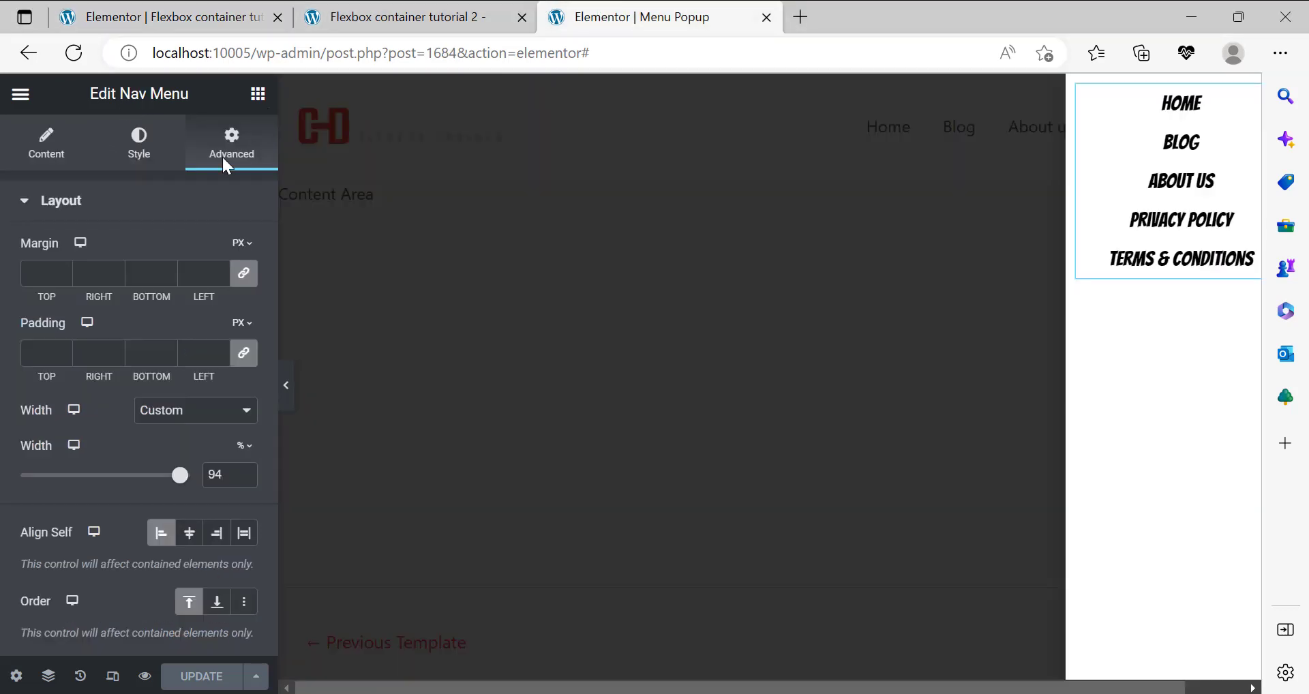
left_click(815, 11)
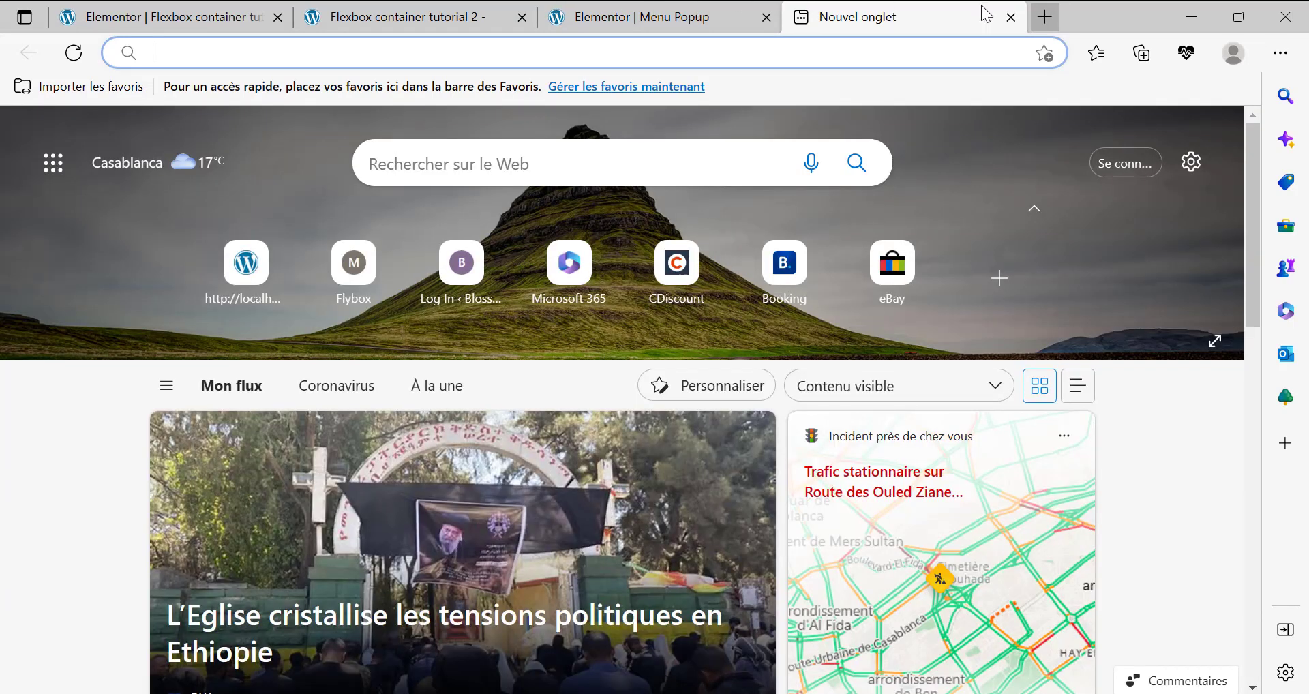
left_click(1011, 17)
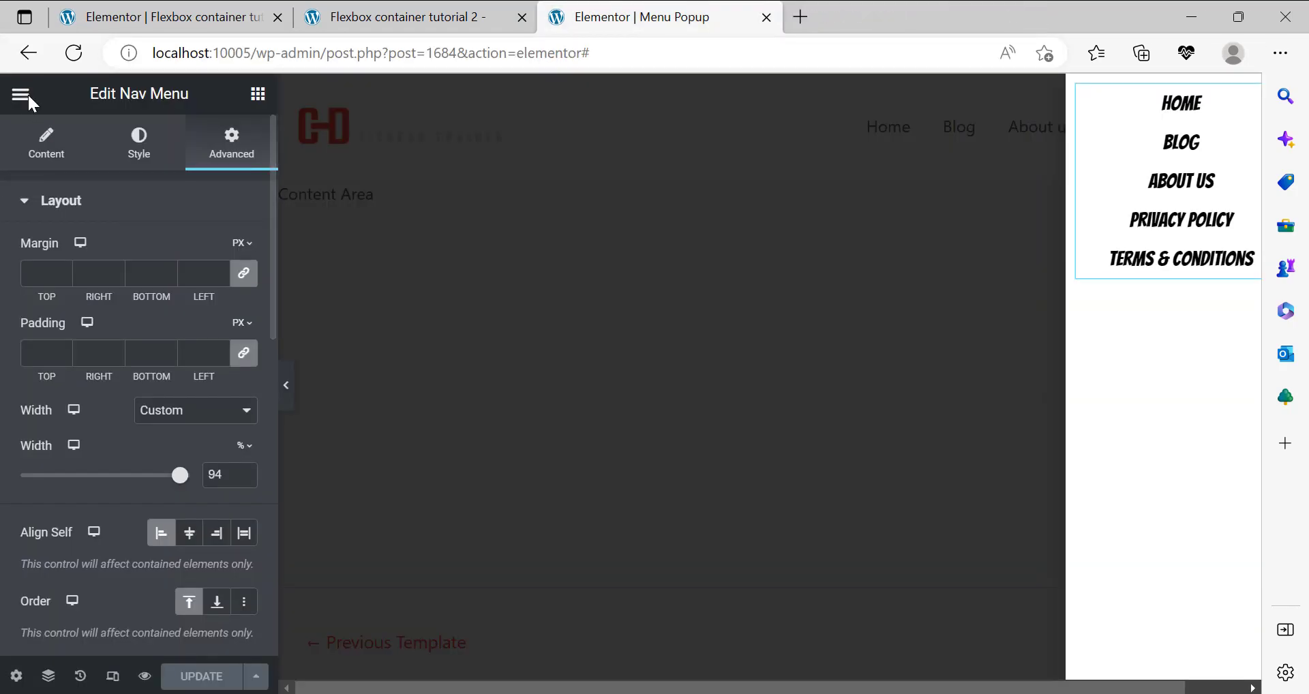
right_click(30, 100)
left_click(11, 99)
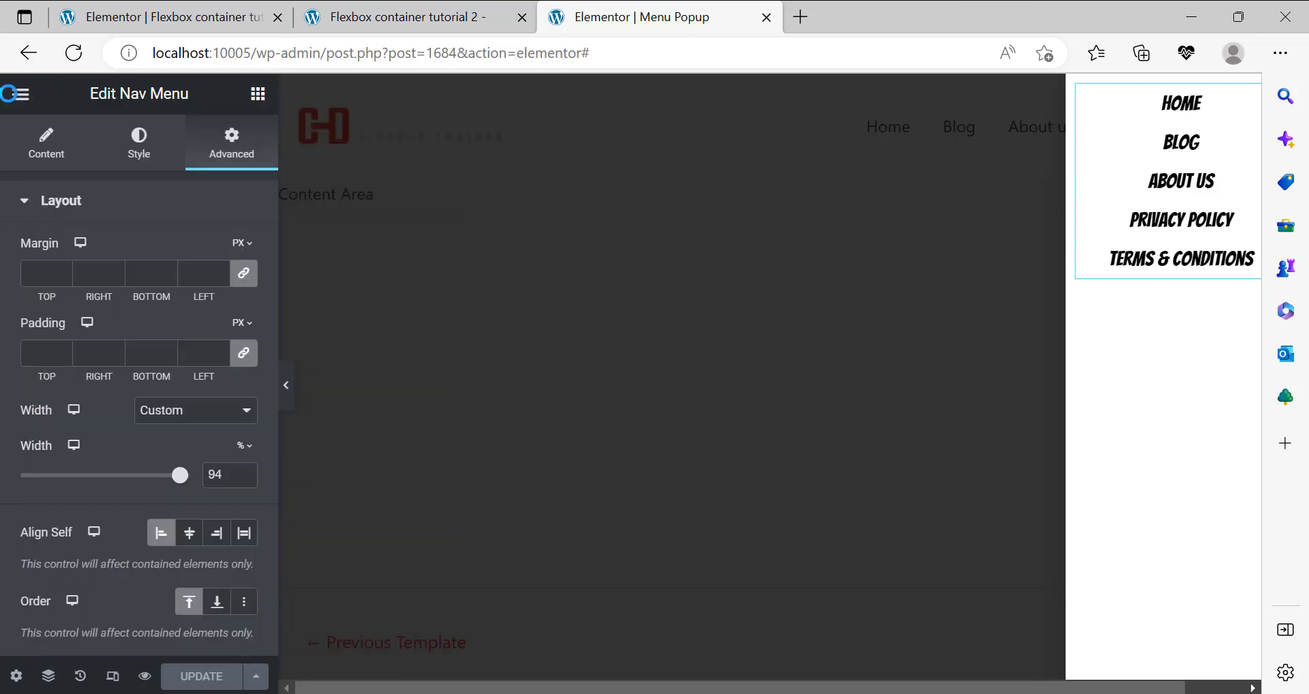
left_click(11, 99)
right_click(83, 196)
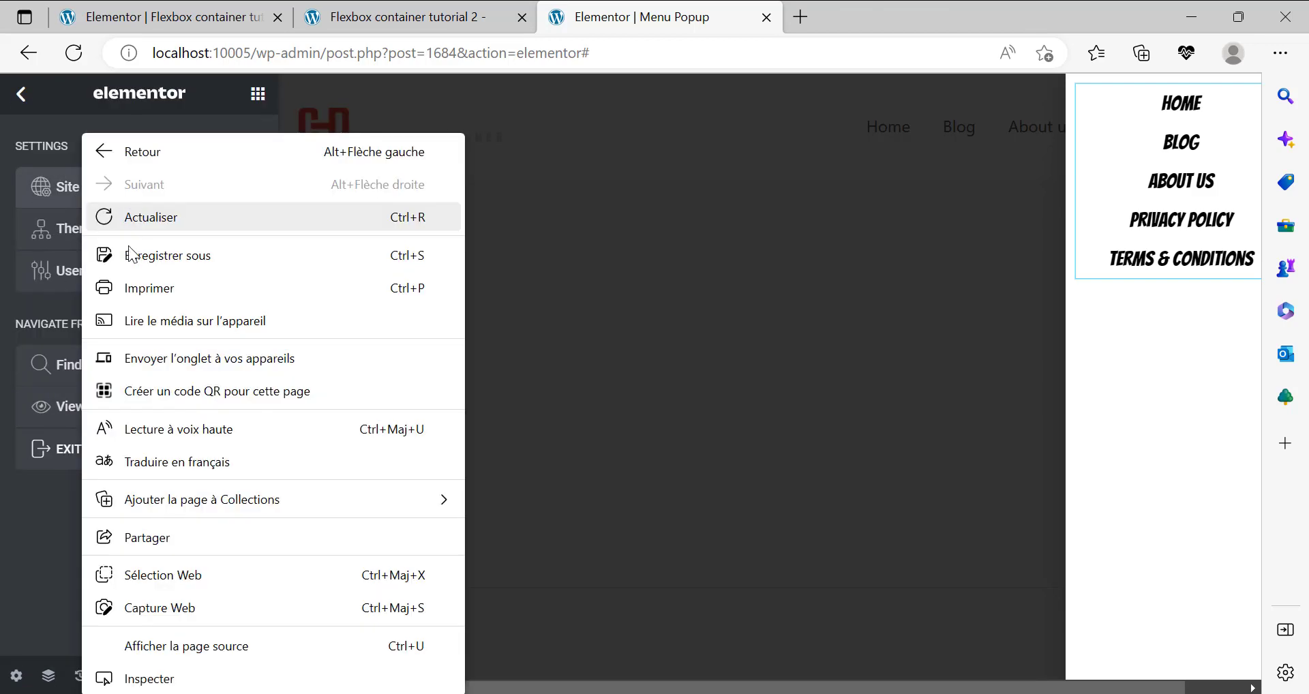
left_click(1, 435)
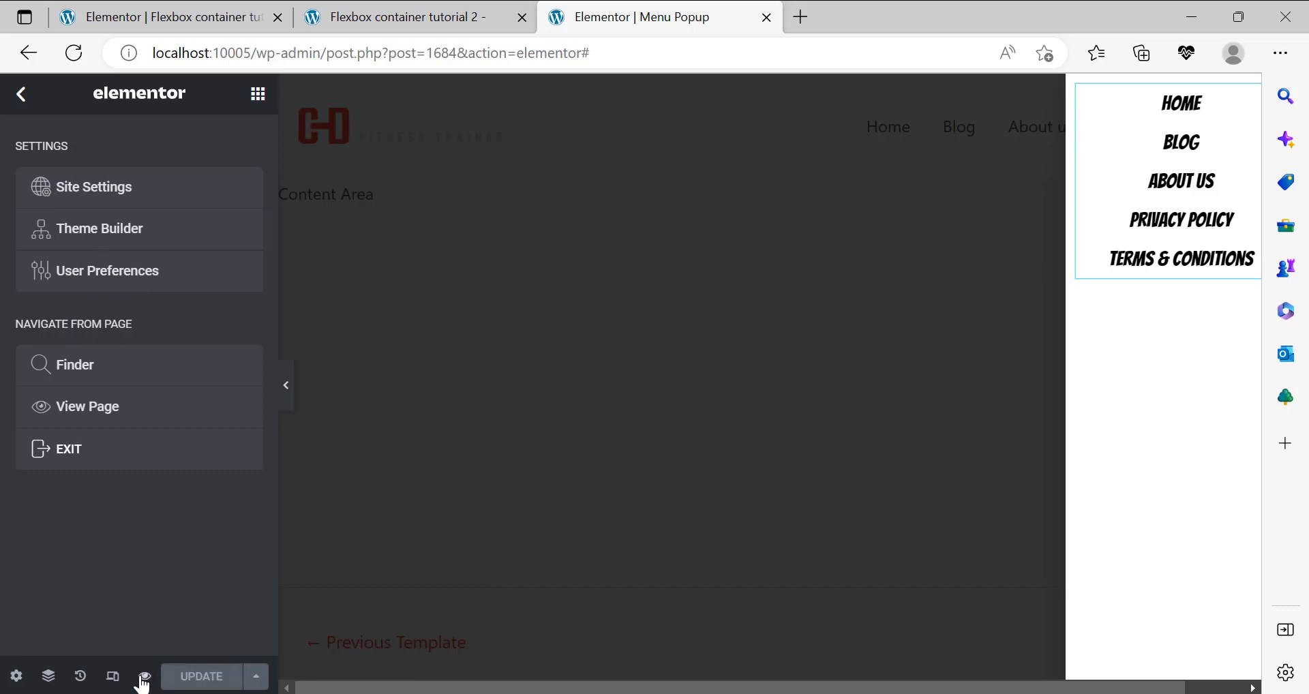
Preview the menu popup in a new tab, then go through the WordPress dashboard to the Popups template list
mouse_move(144, 673)
left_click(215, 626)
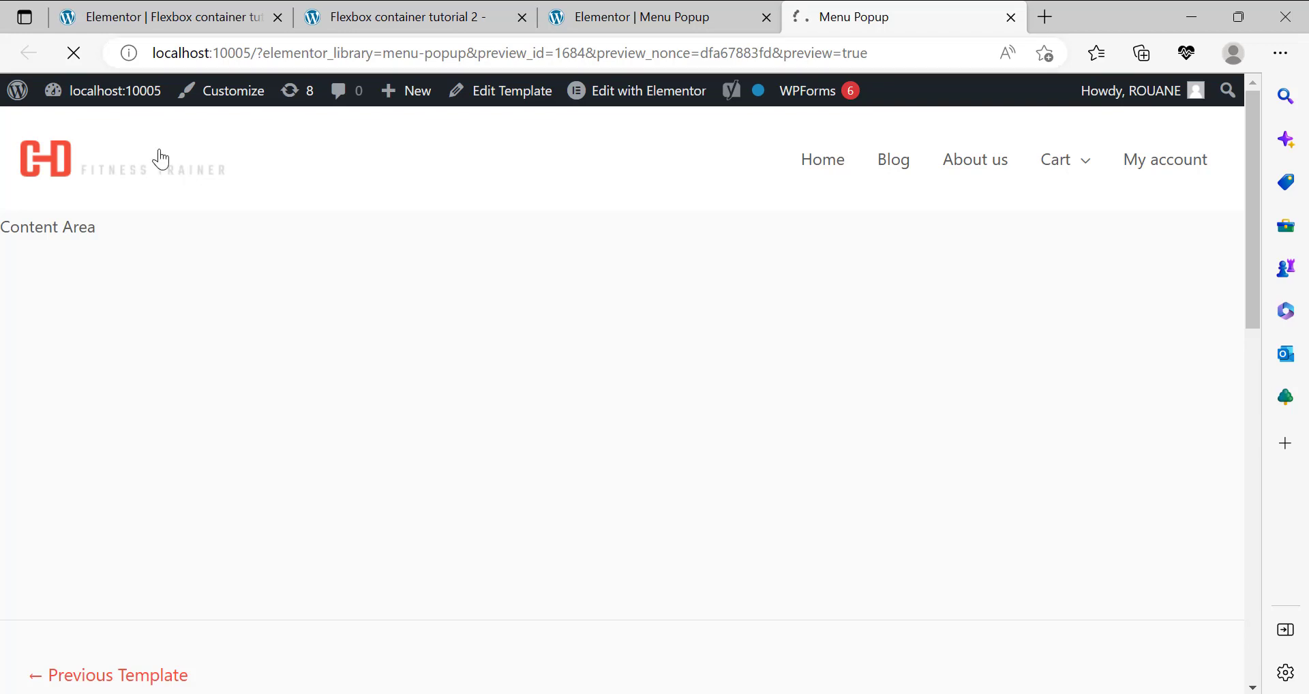
scroll(8, 458, "down", 1)
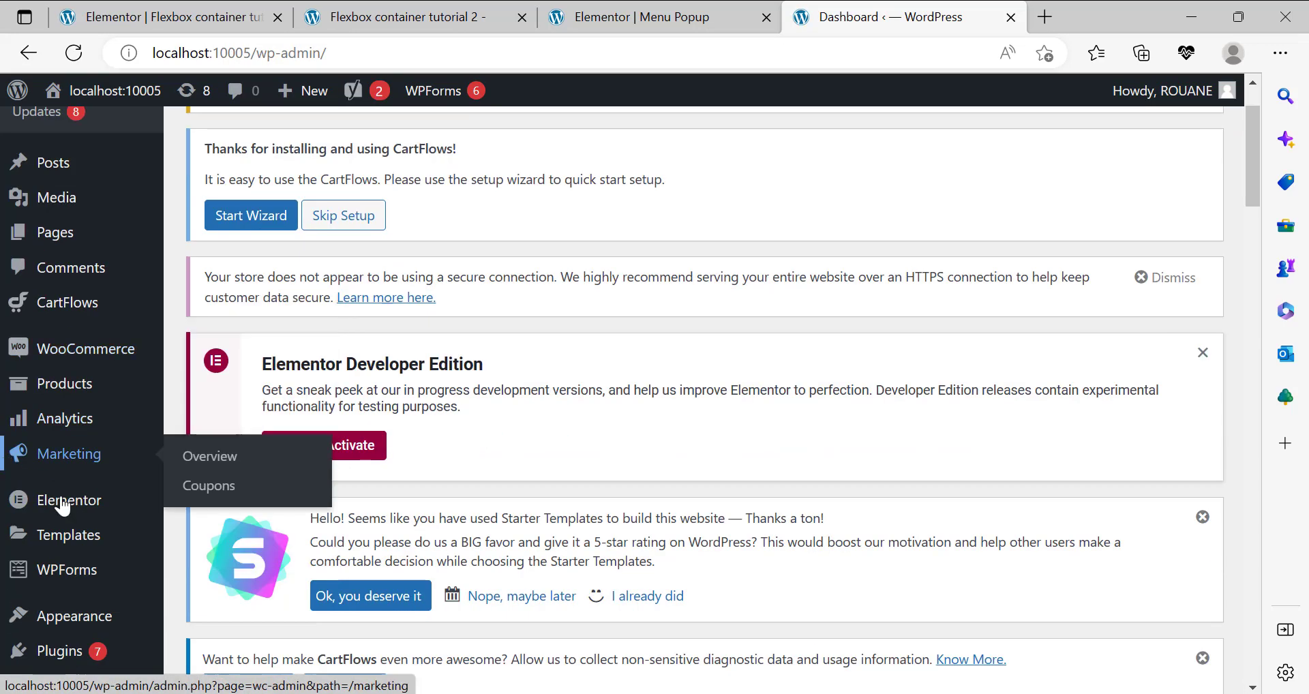
mouse_move(79, 545)
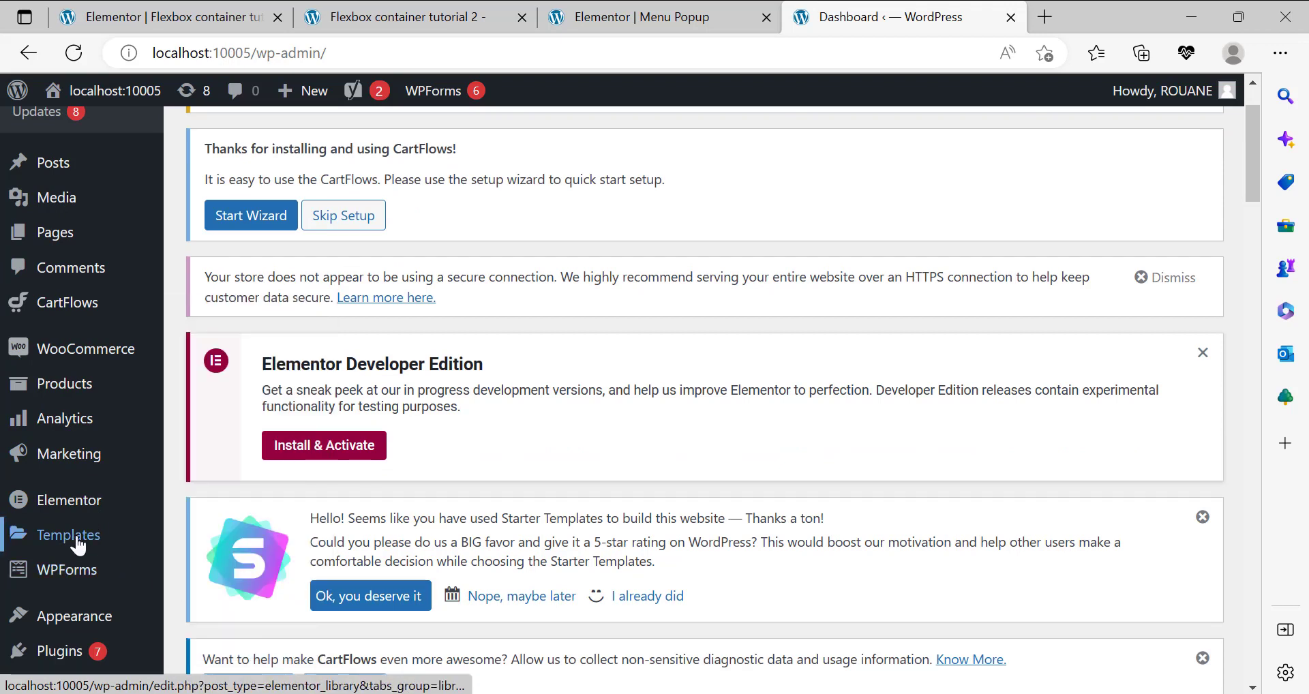
left_click(216, 497)
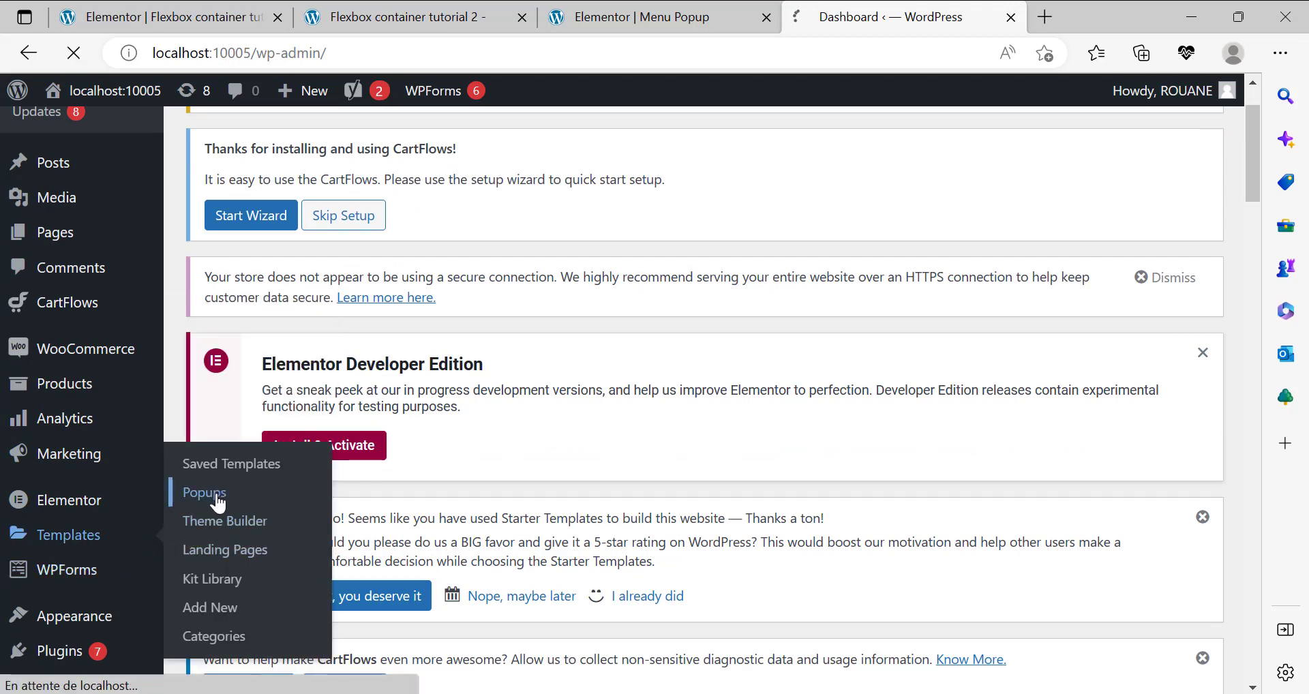
scroll(669, 399, "down", 3)
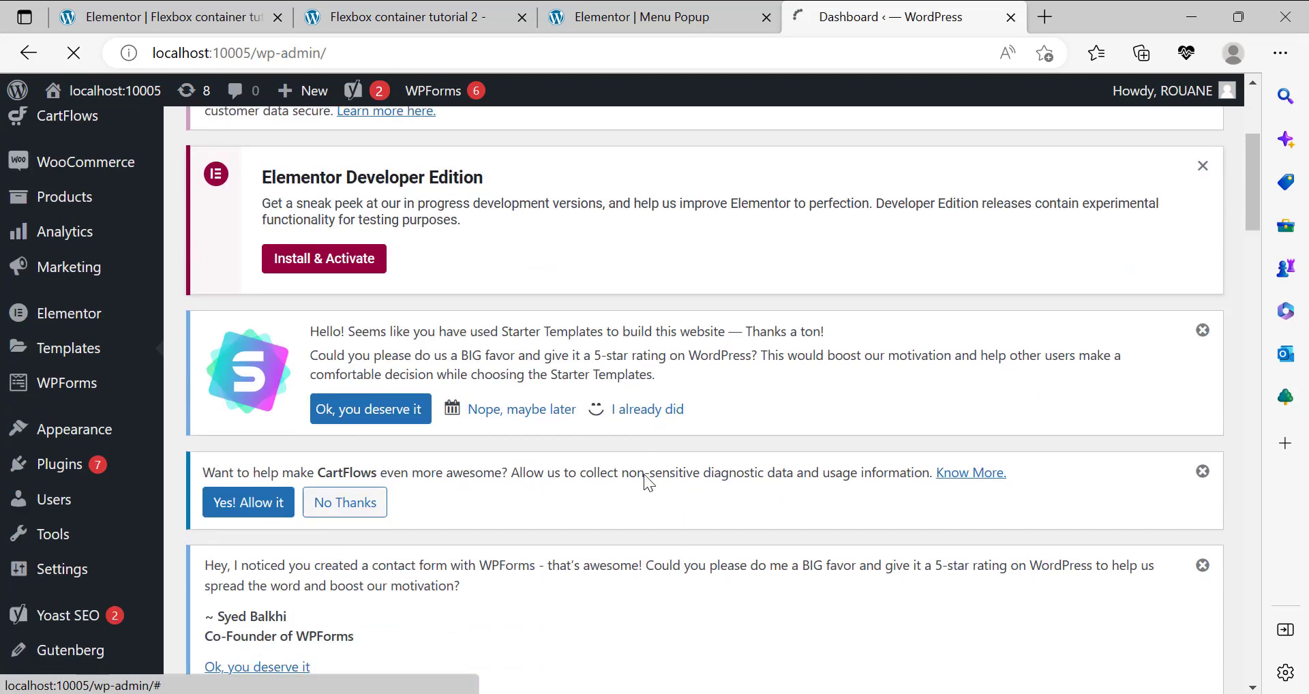
scroll(750, 394, "down", 5)
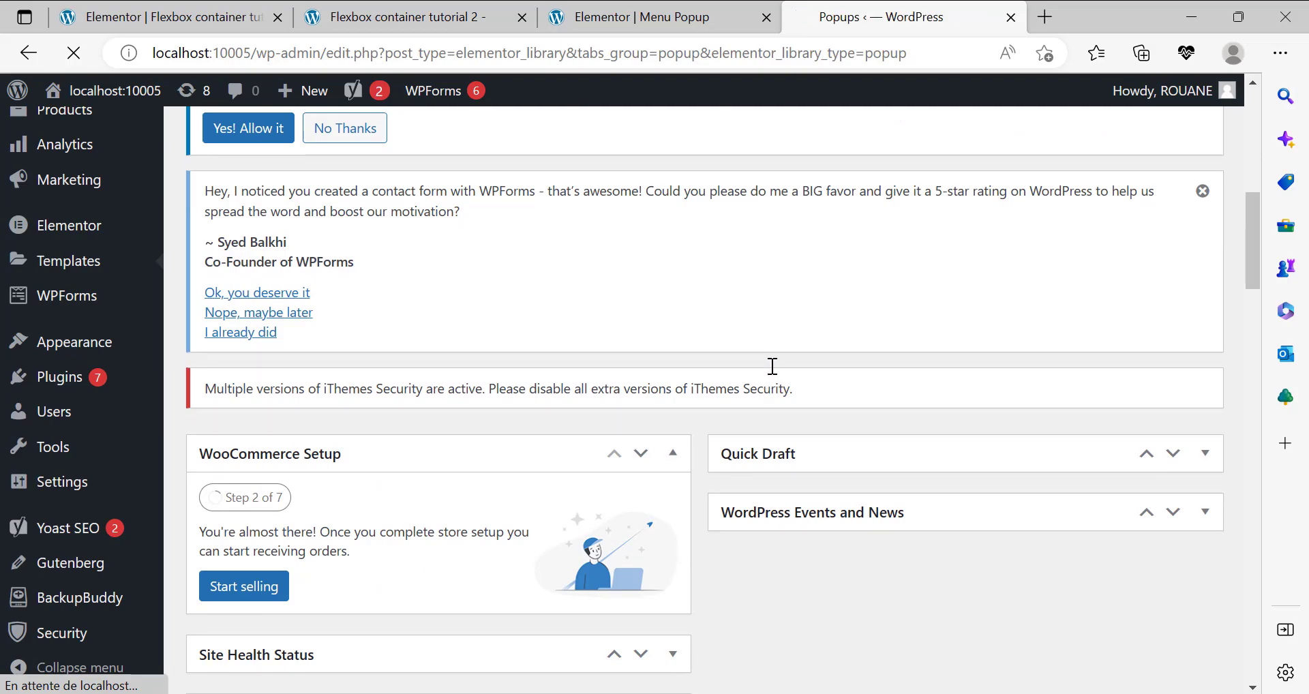
scroll(771, 364, "down", 7)
scroll(770, 362, "down", 3)
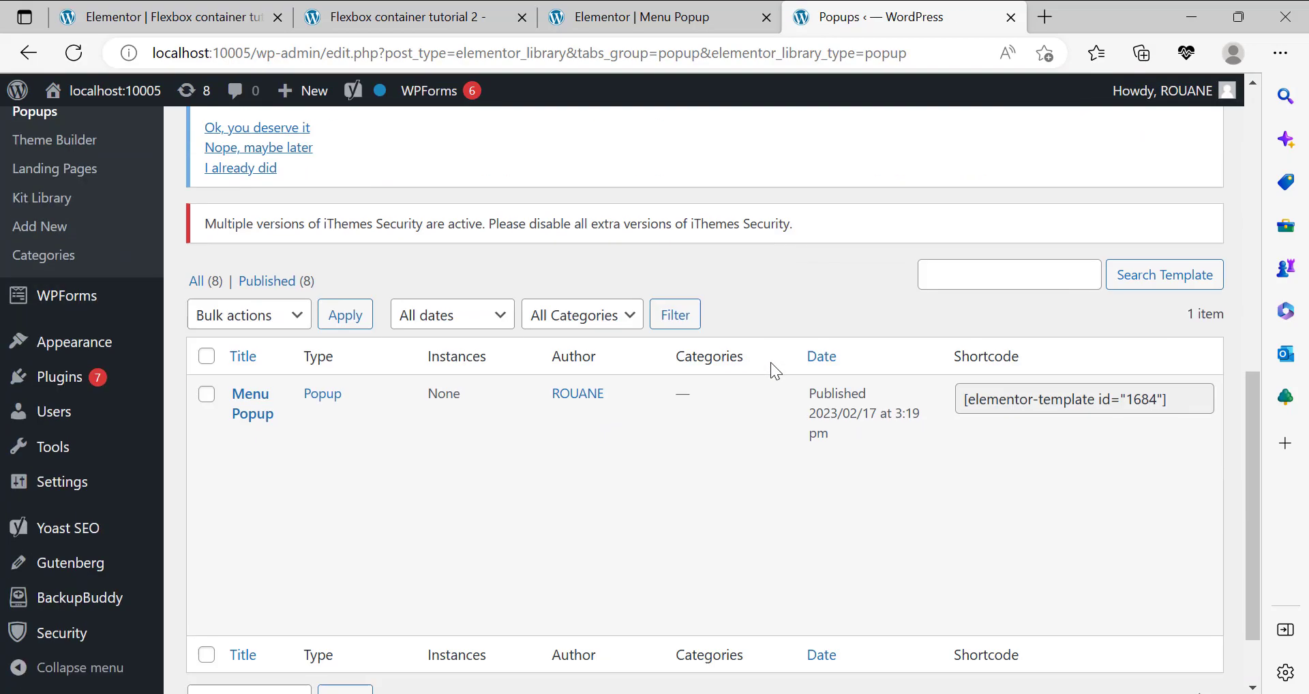
Create a new popup template named Menu Popup 2
scroll(704, 372, "up", 7)
scroll(707, 369, "up", 2)
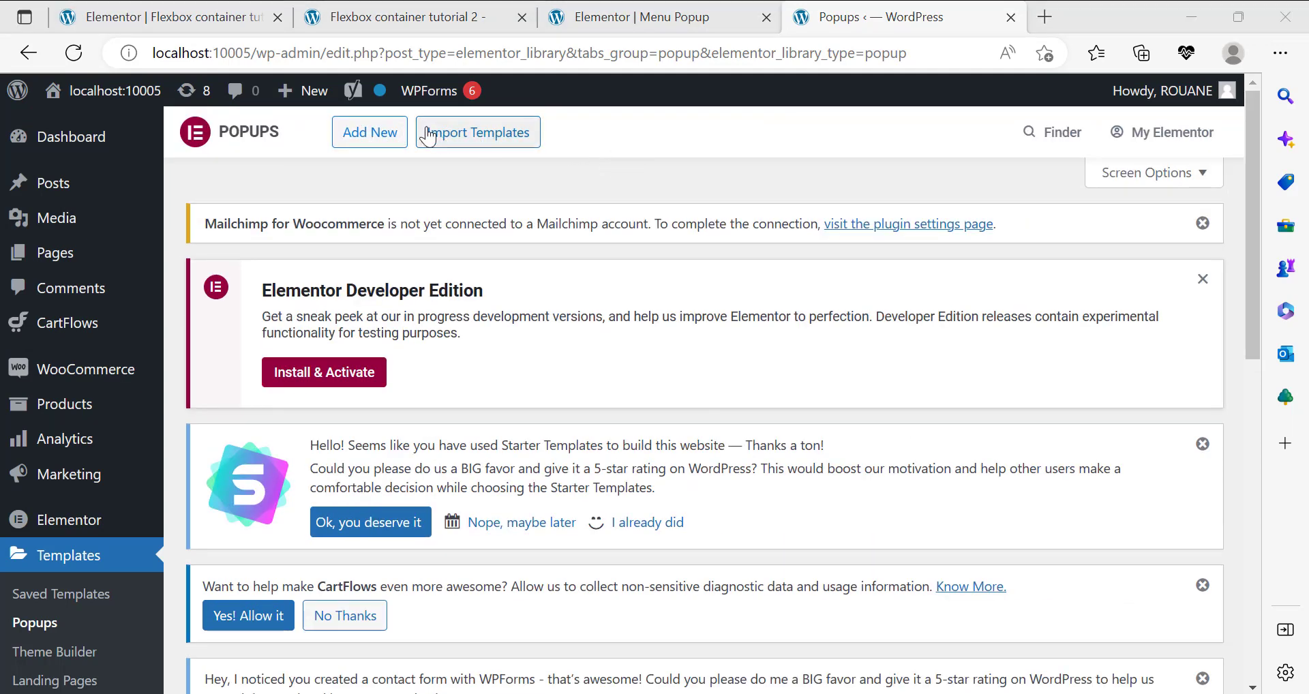
left_click(374, 131)
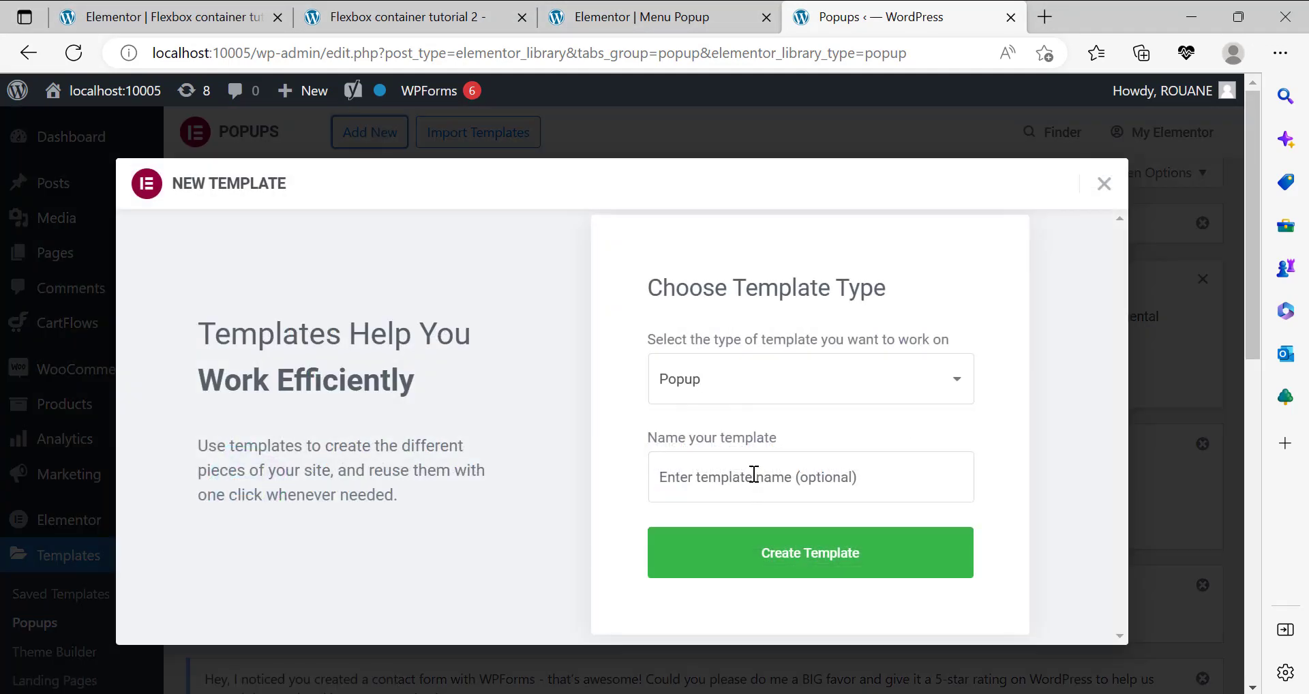
left_click(744, 476)
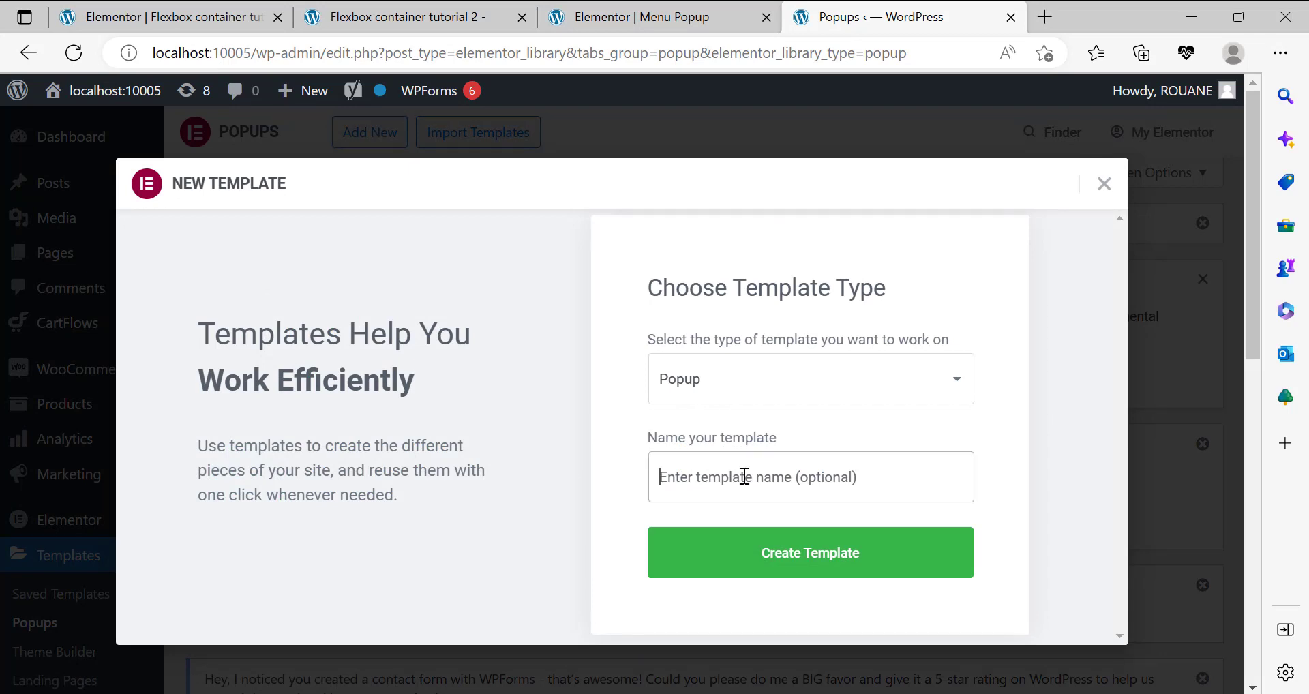
type("Menu")
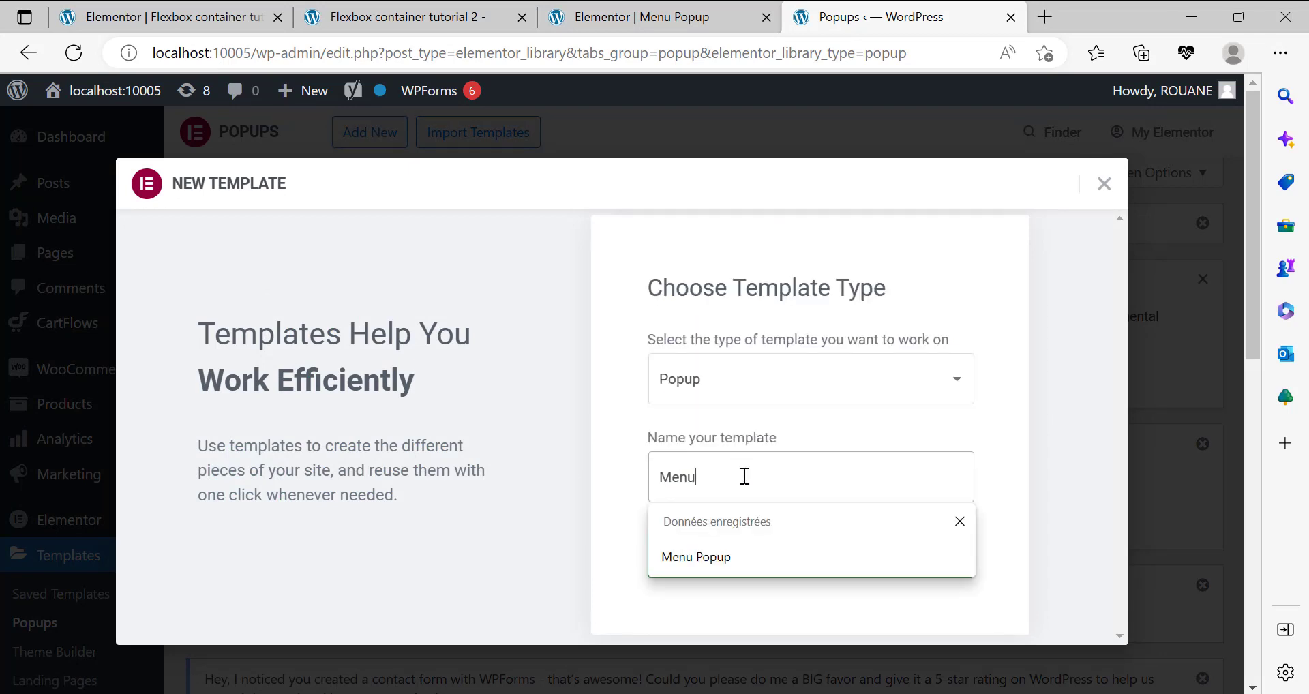
type(" Popus")
key("BackSpace")
type("p 2")
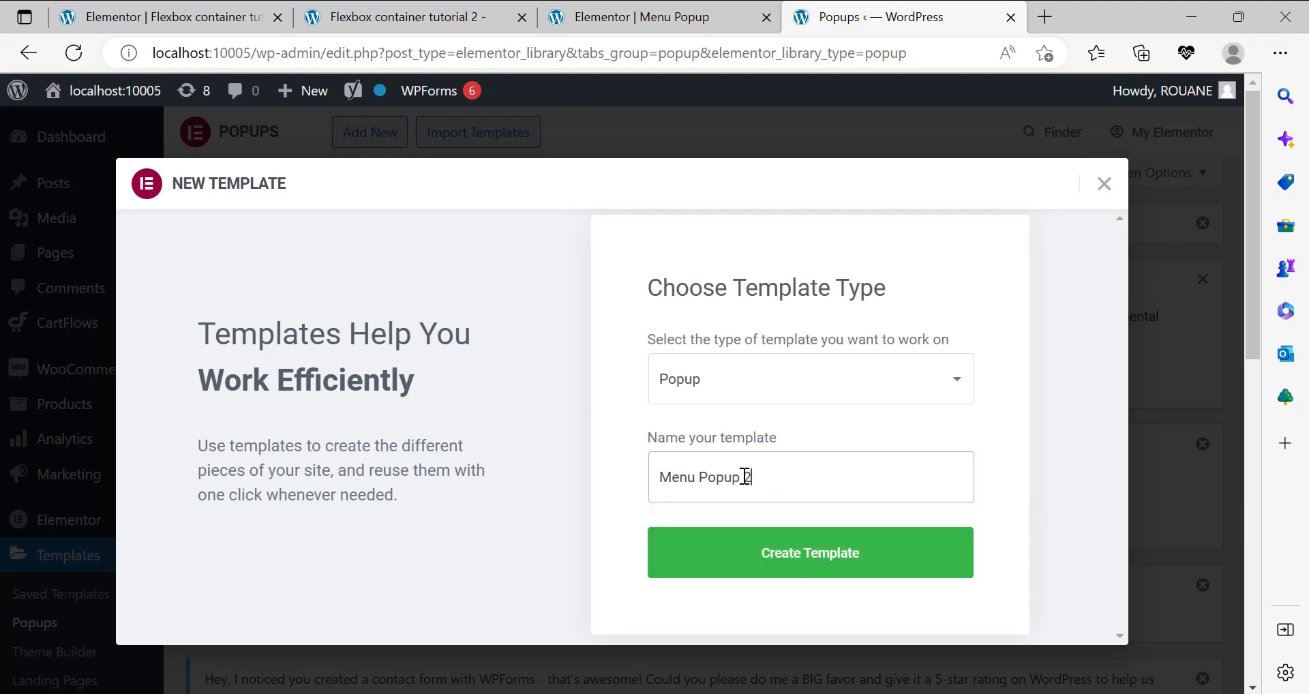
left_click(835, 554)
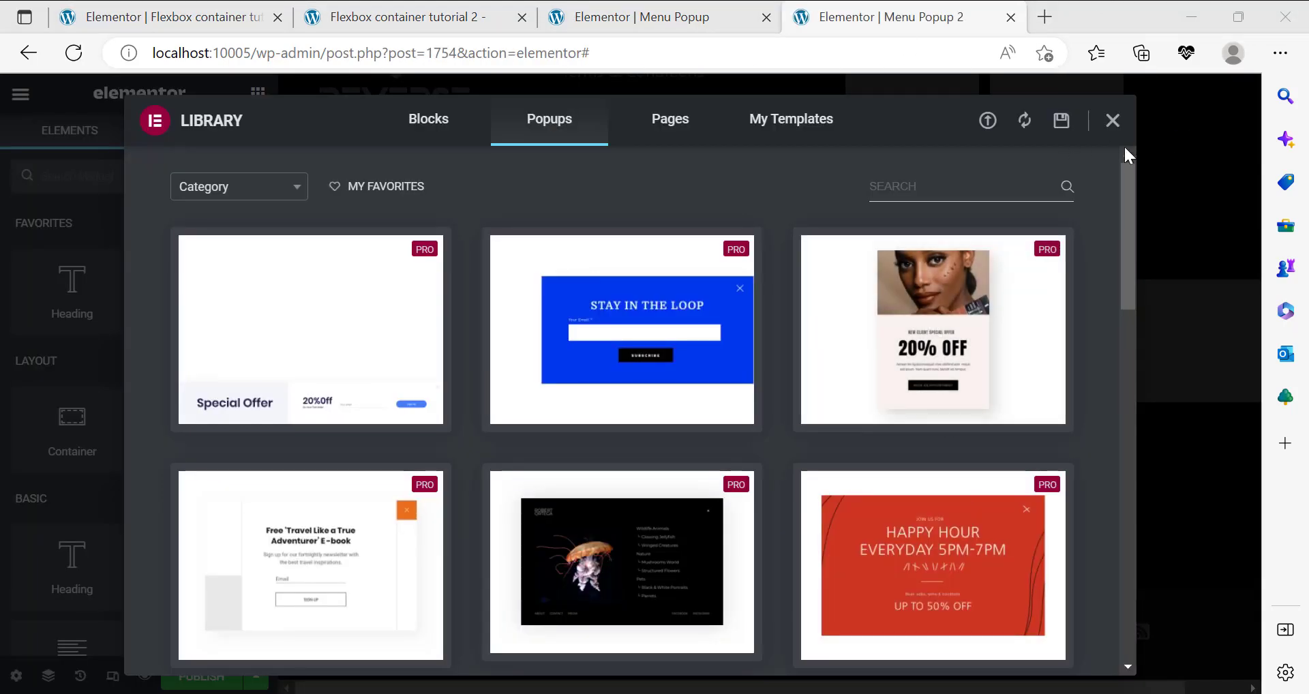
Close the template library and add a single container with downward direction to the popup
left_click(1110, 122)
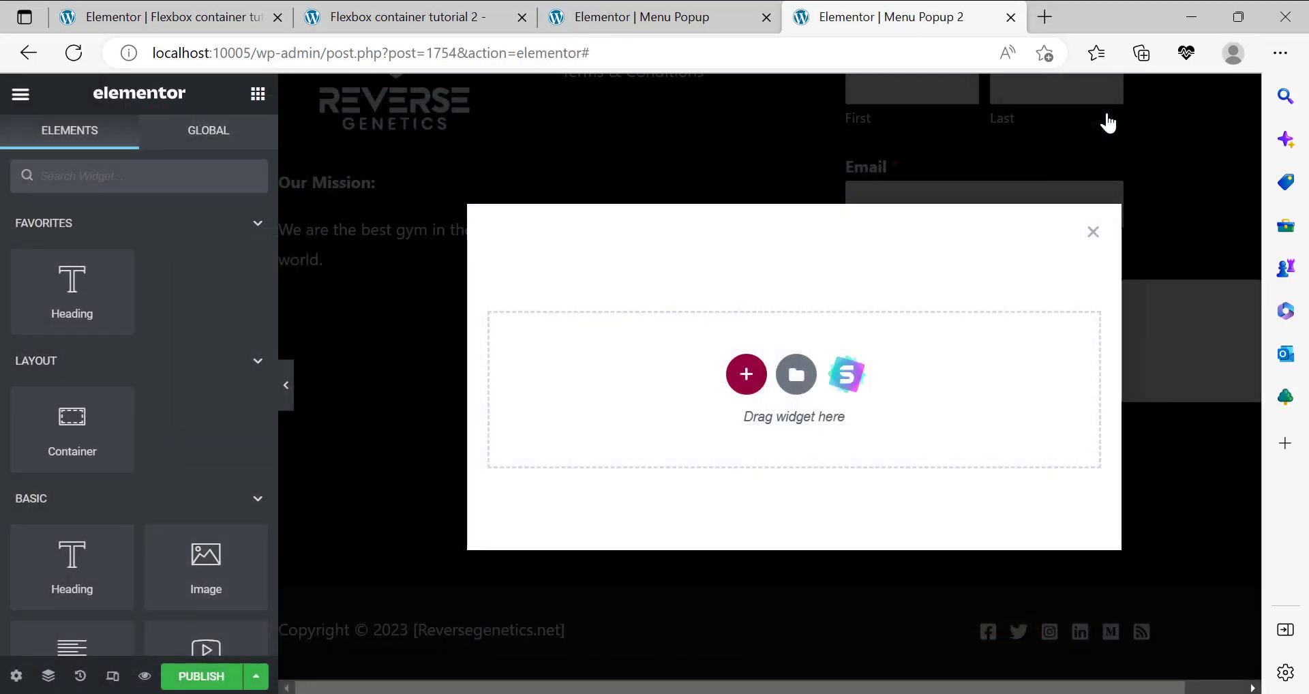
left_click(746, 373)
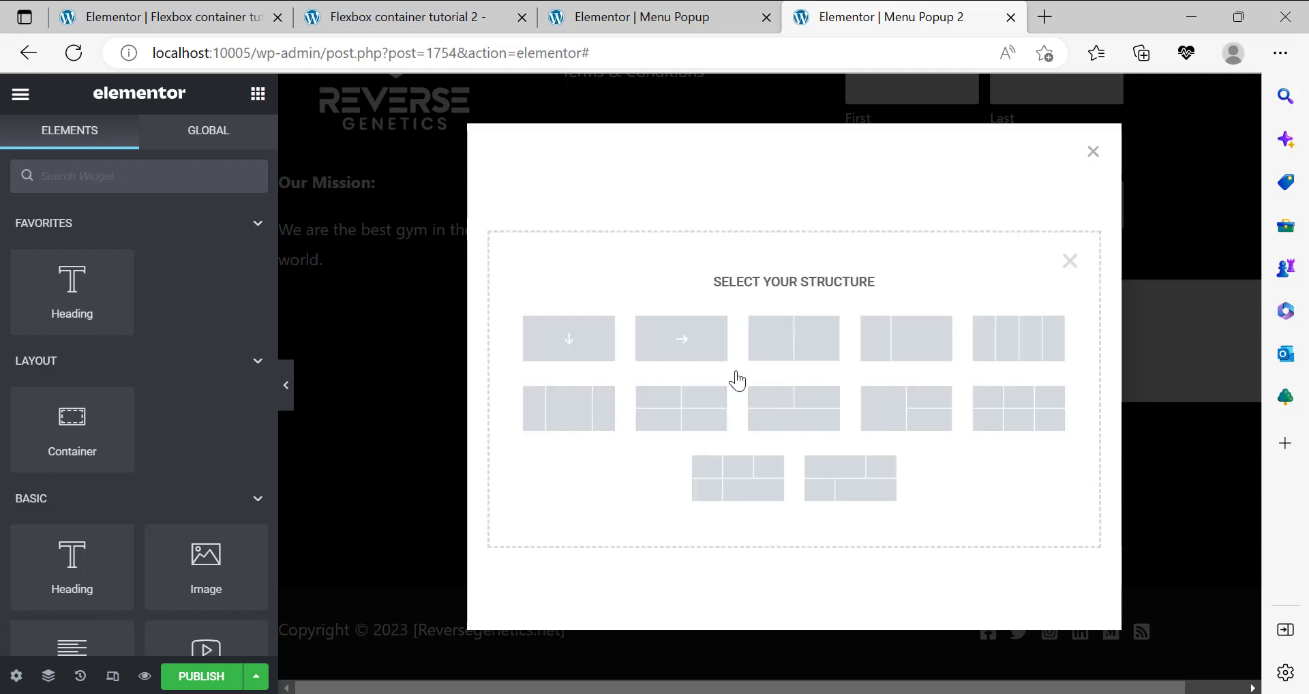
left_click(566, 346)
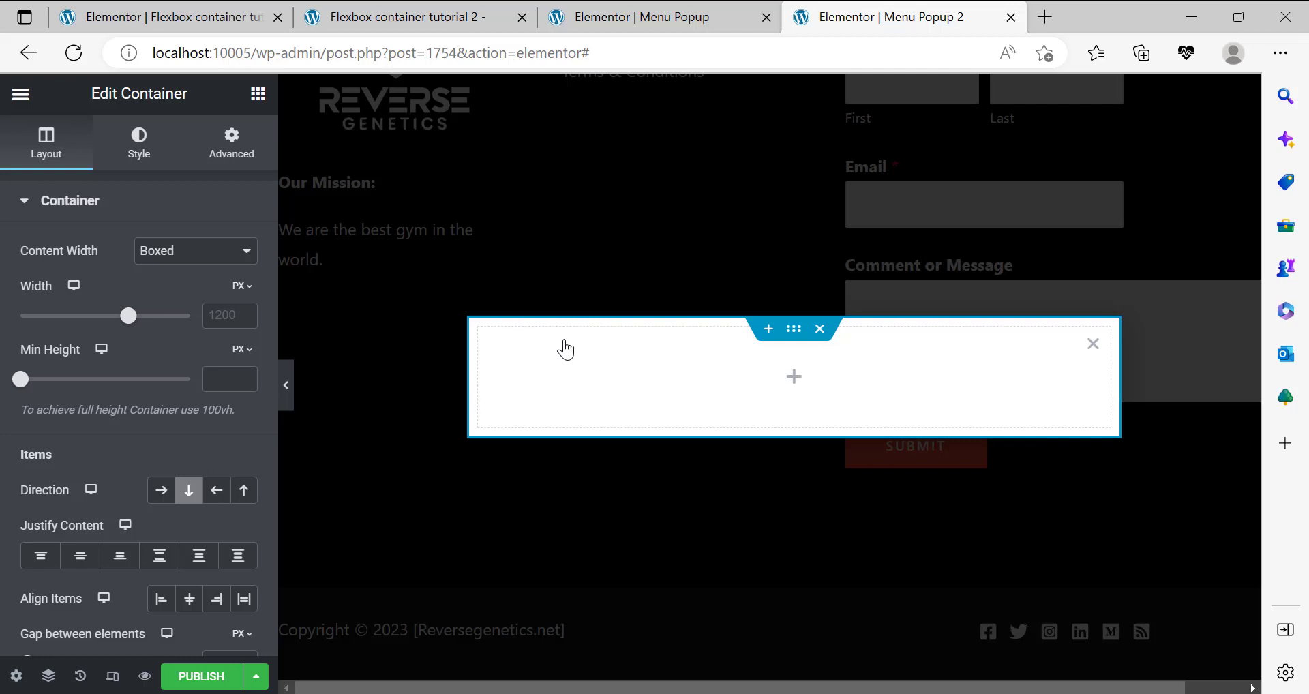
Add a Nav Menu widget to the popup container and set its menu to Footer Menu
left_click(256, 95)
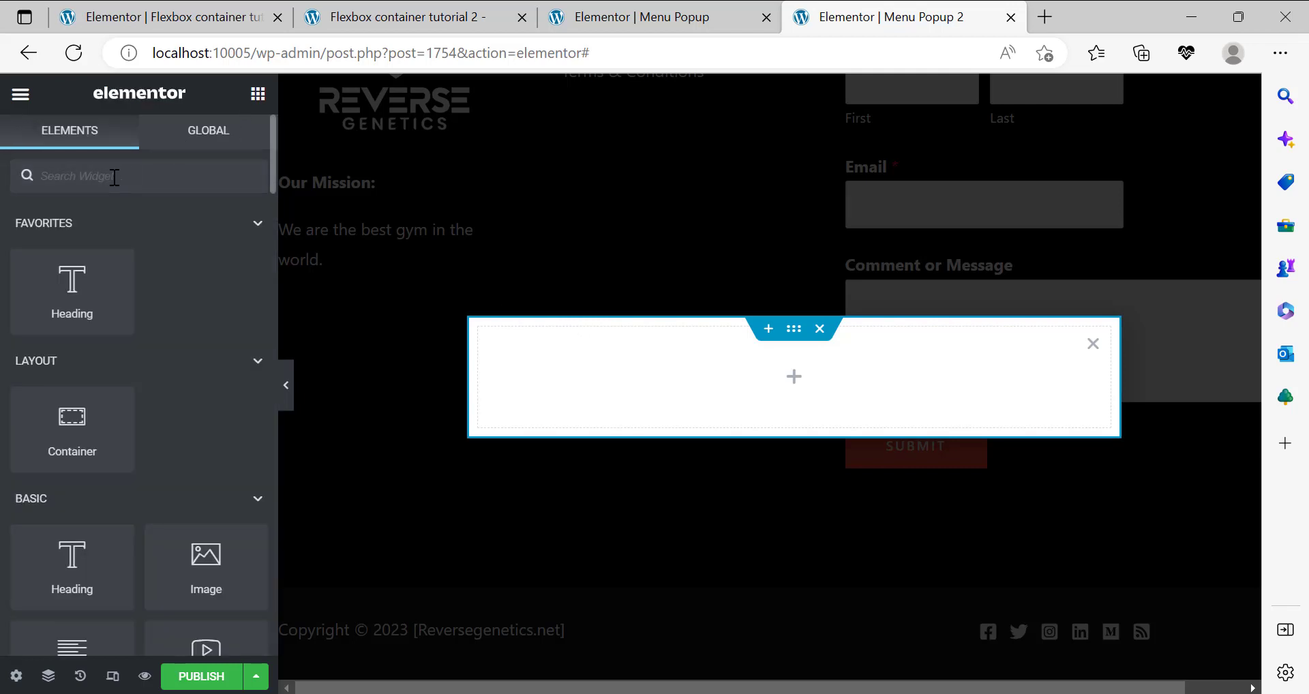
type("nav")
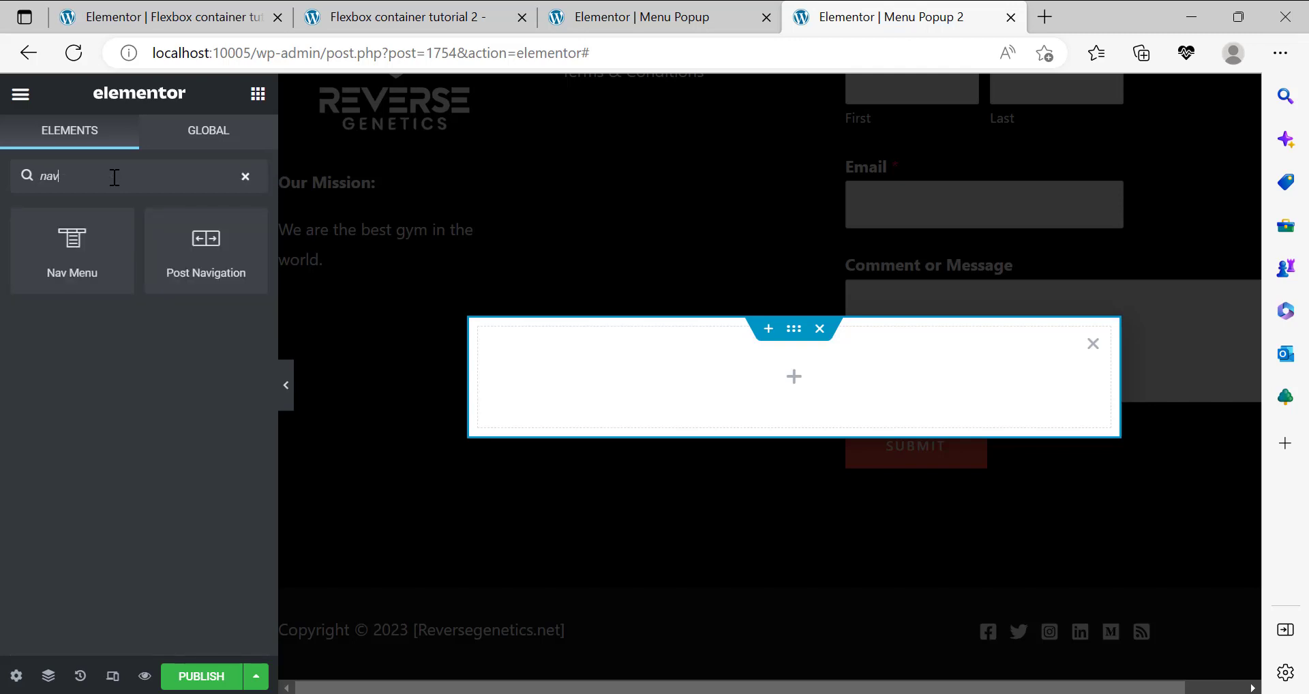
left_click_drag(116, 257, 818, 394)
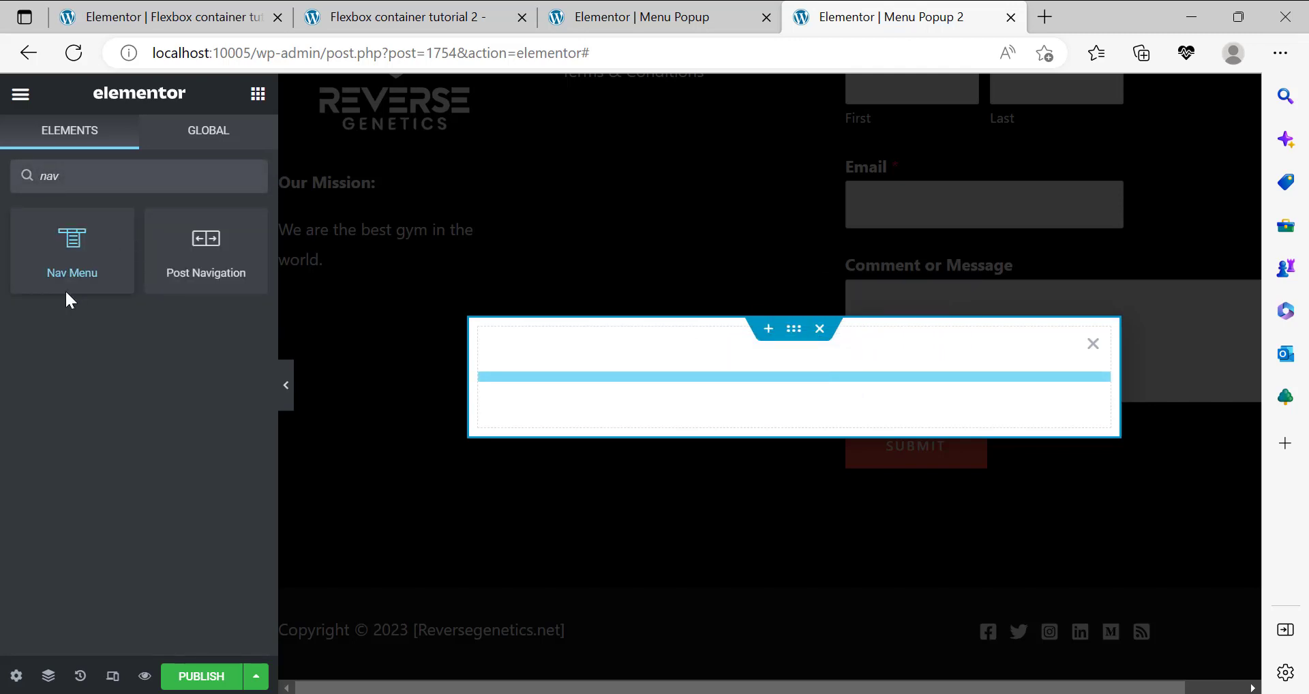
left_click(171, 251)
left_click(169, 274)
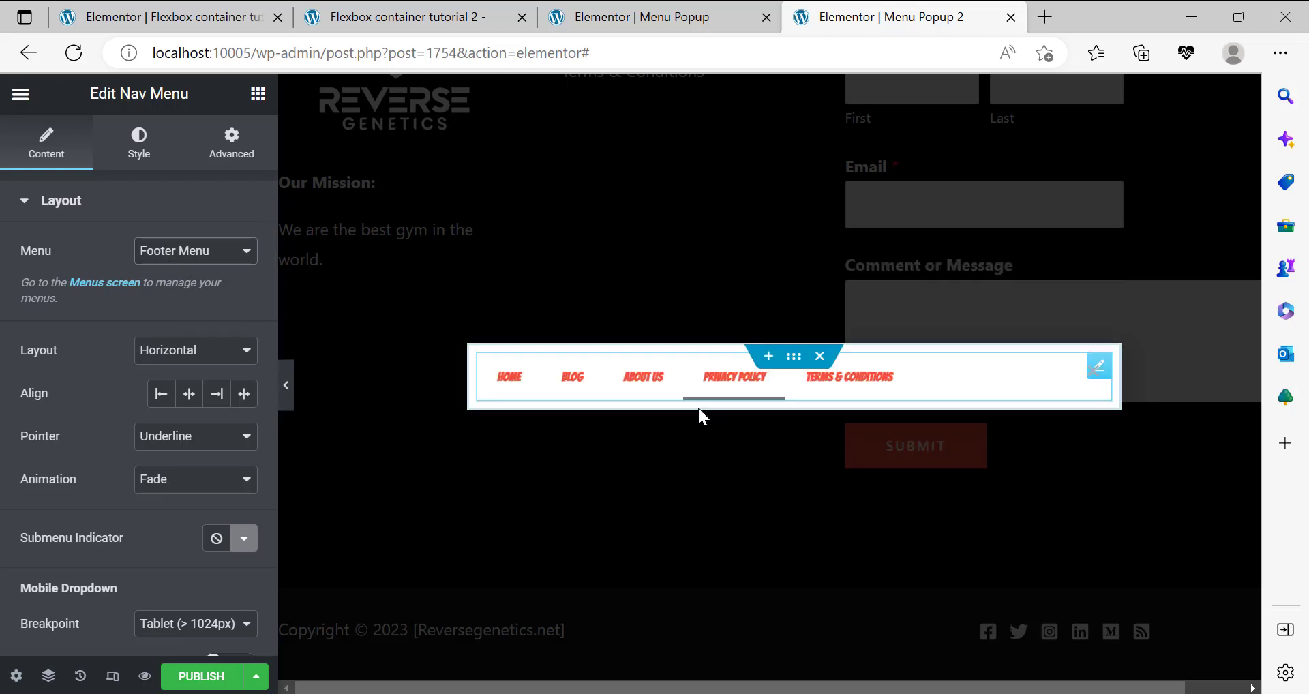
Set the nav menu's layout to Vertical and align its items to the center
left_click(216, 363)
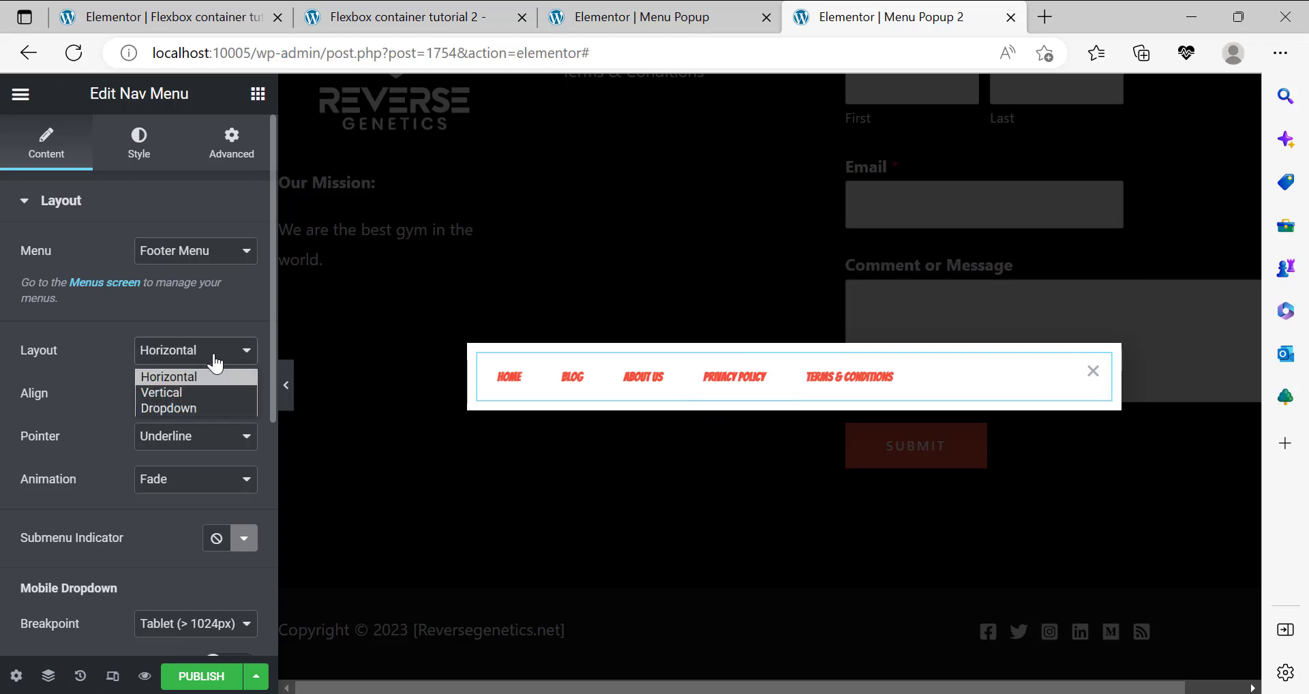
left_click(158, 394)
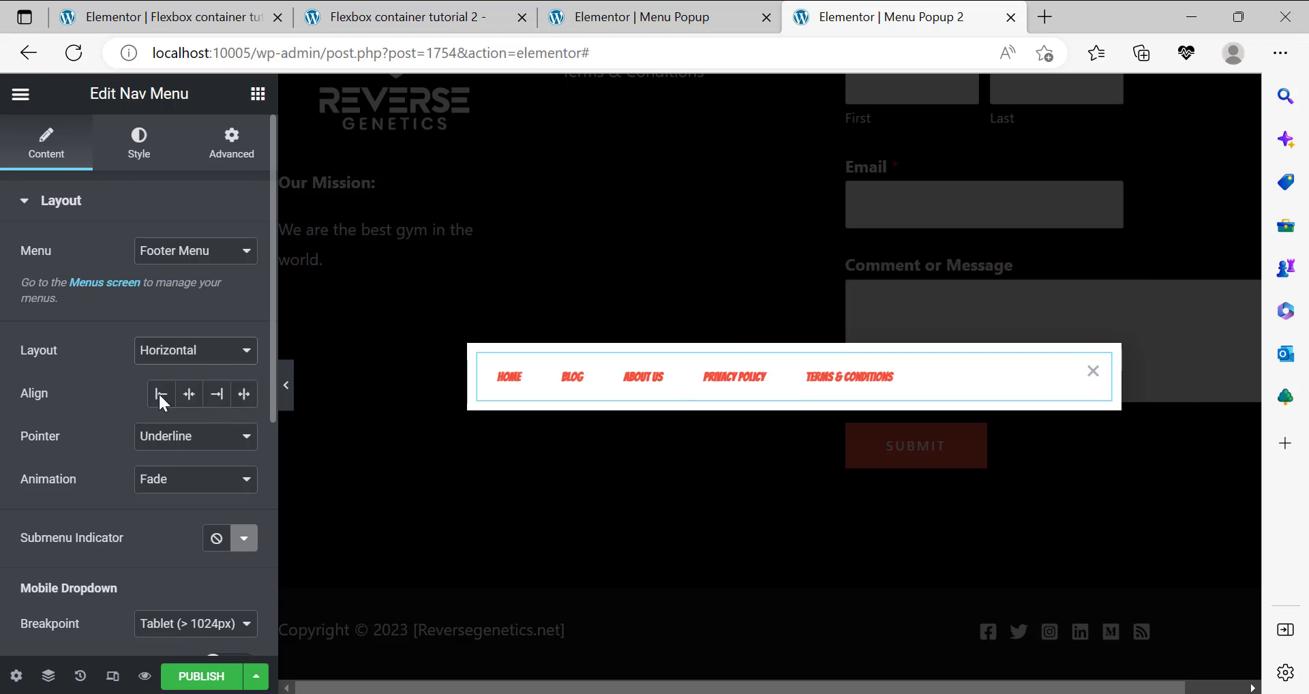
left_click(200, 354)
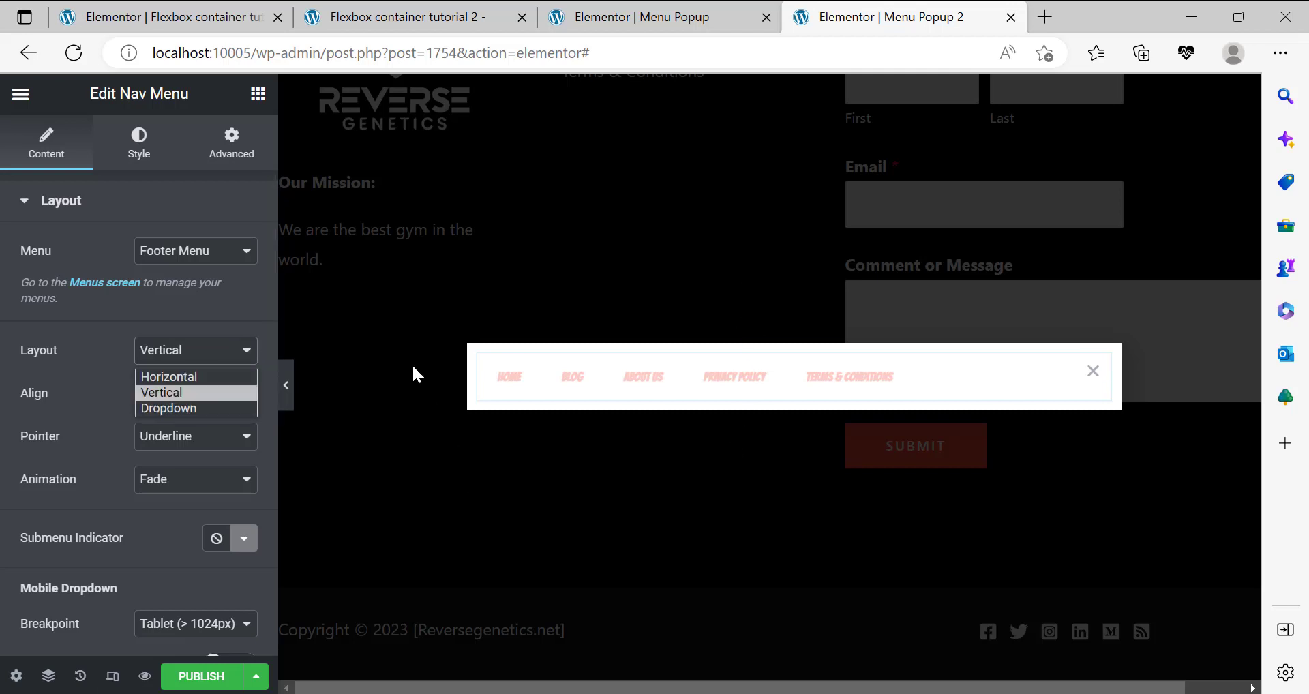
left_click(232, 319)
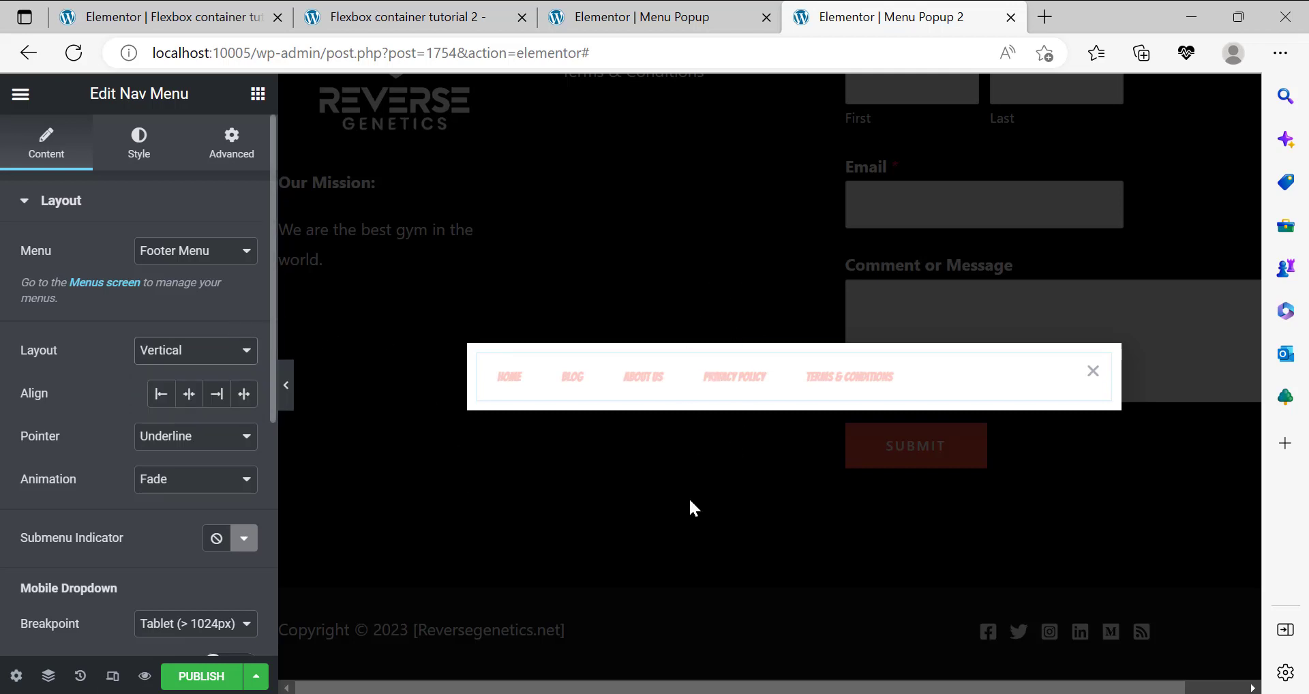
left_click(189, 393)
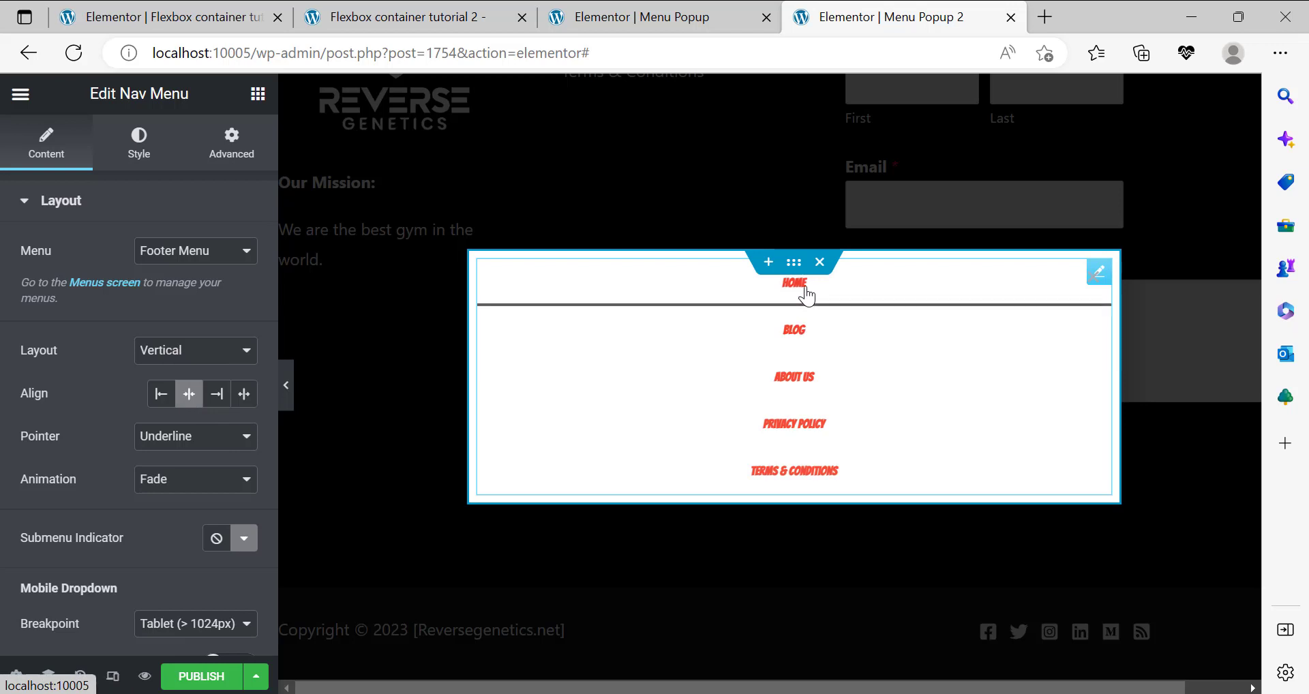
Set the nav menu's pointer to Background and its animation to Grow
left_click(186, 442)
left_click(186, 546)
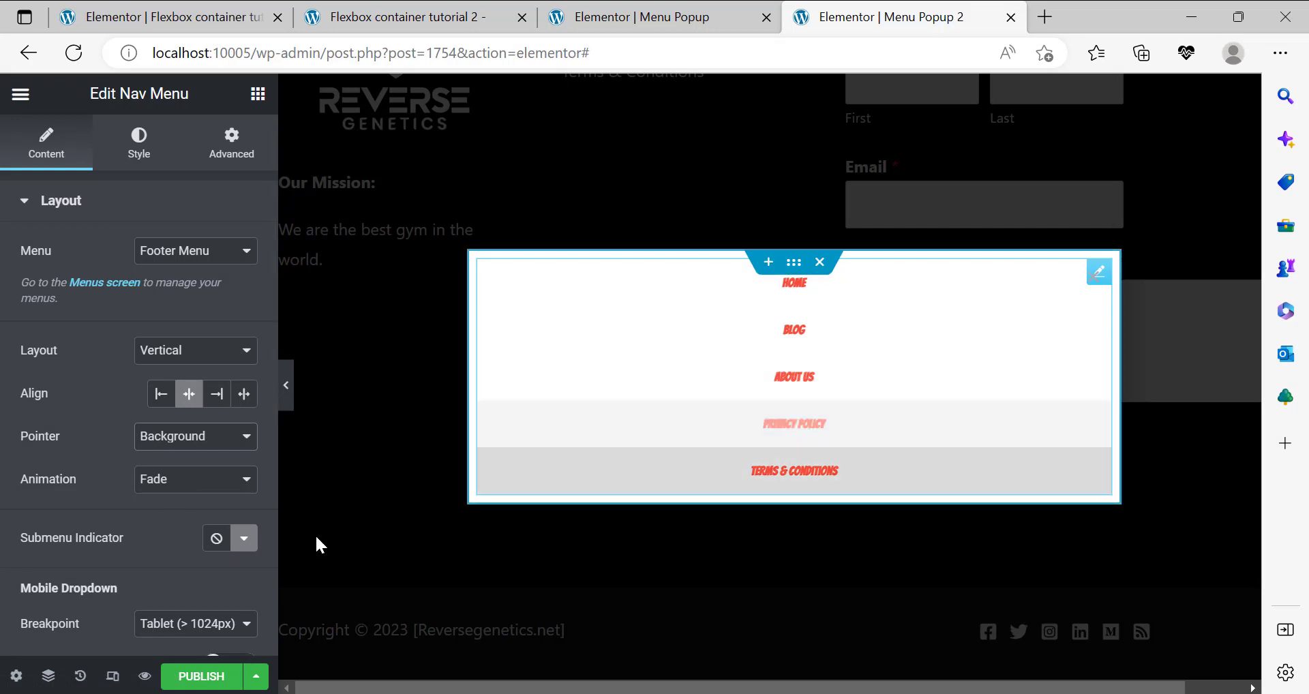
left_click(236, 479)
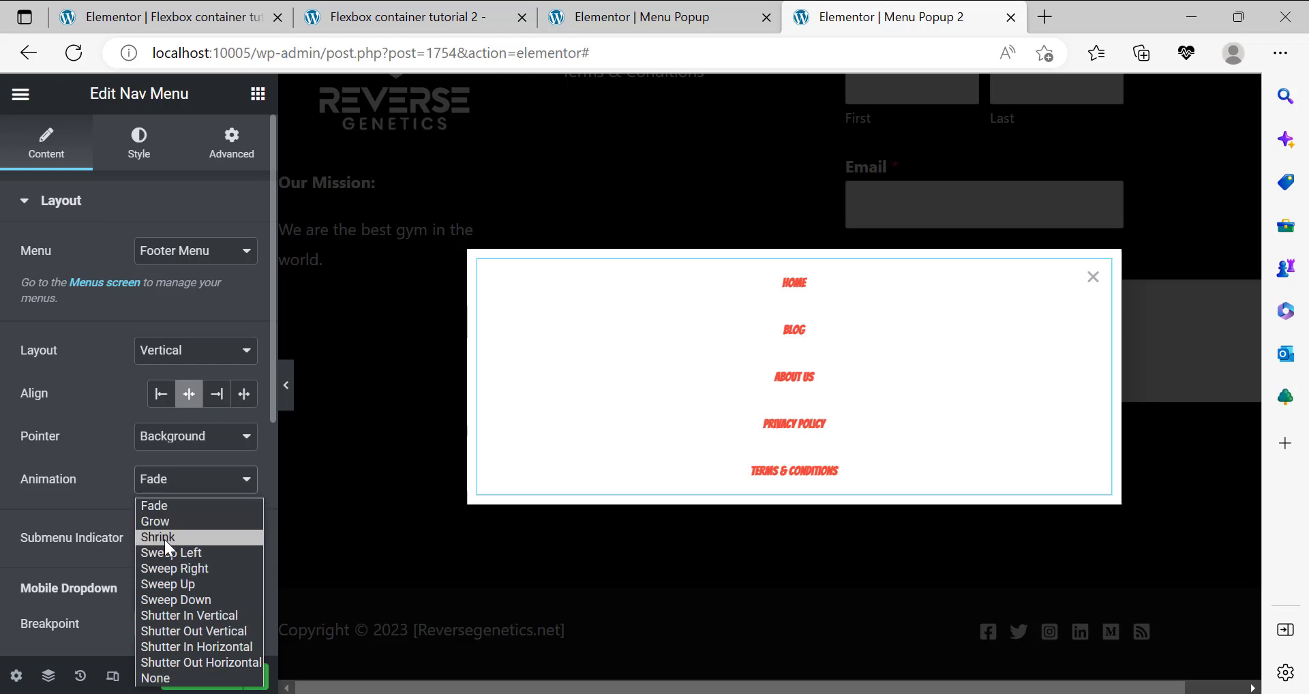
key("Escape")
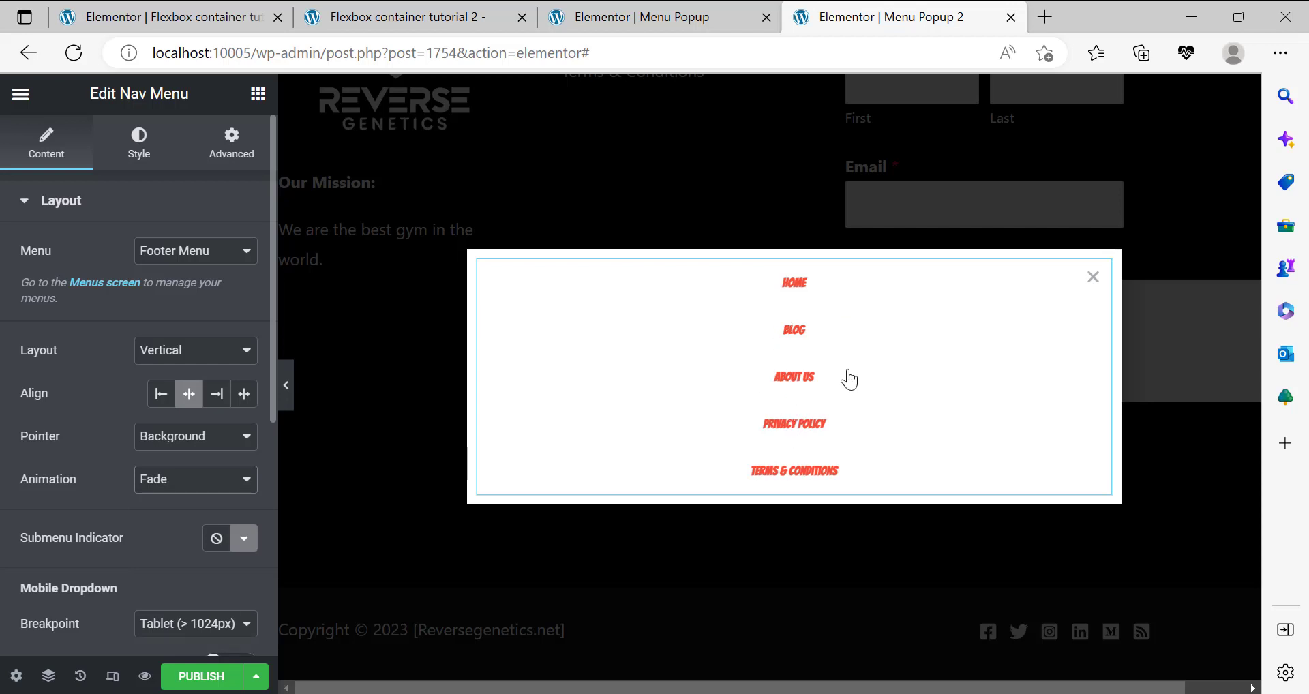
key("Down")
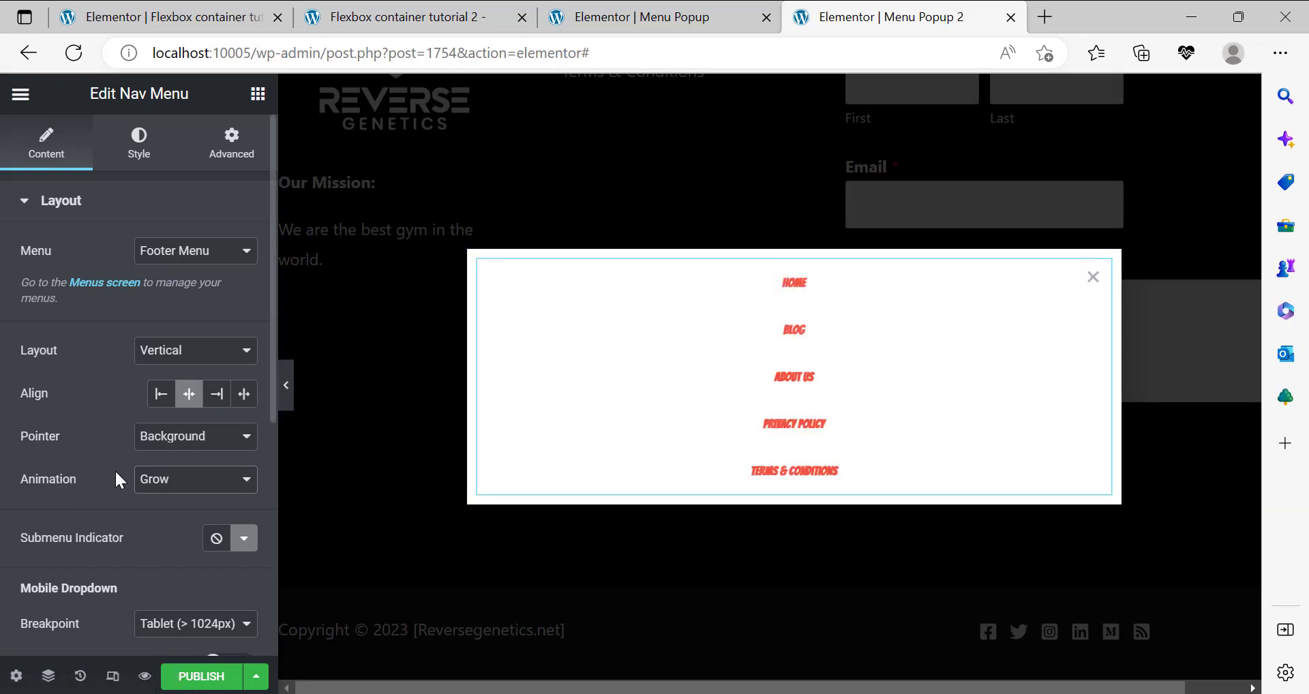
Set the nav menu's mobile dropdown toggle button to None and its dropdown alignment to Center
scroll(164, 382, "down", 5)
scroll(204, 338, "up", 5)
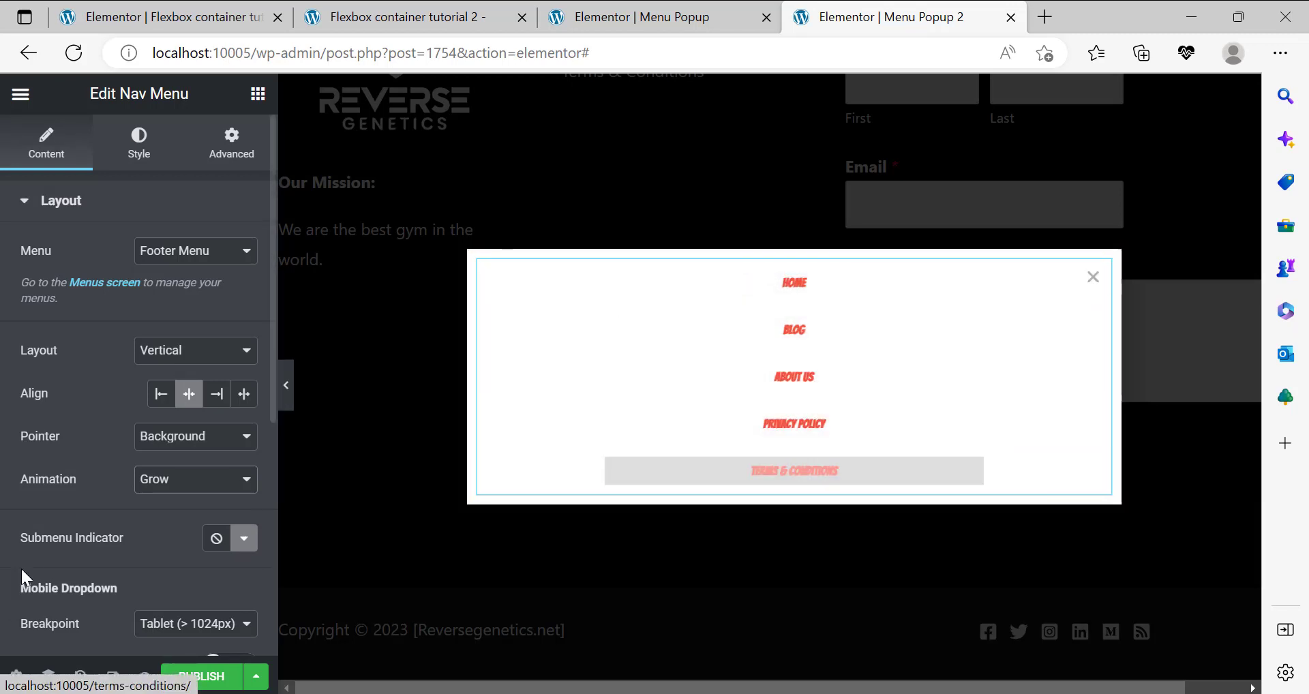
scroll(133, 502, "down", 2)
scroll(146, 497, "down", 2)
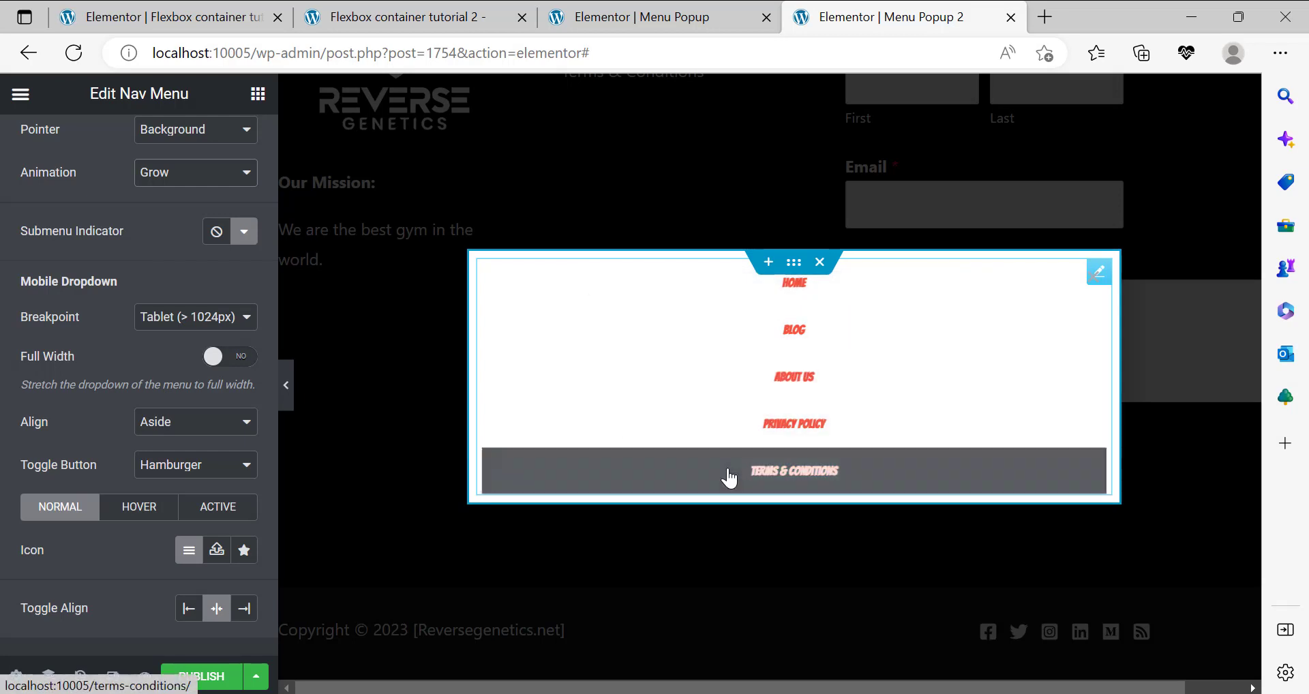
left_click(173, 477)
left_click(171, 489)
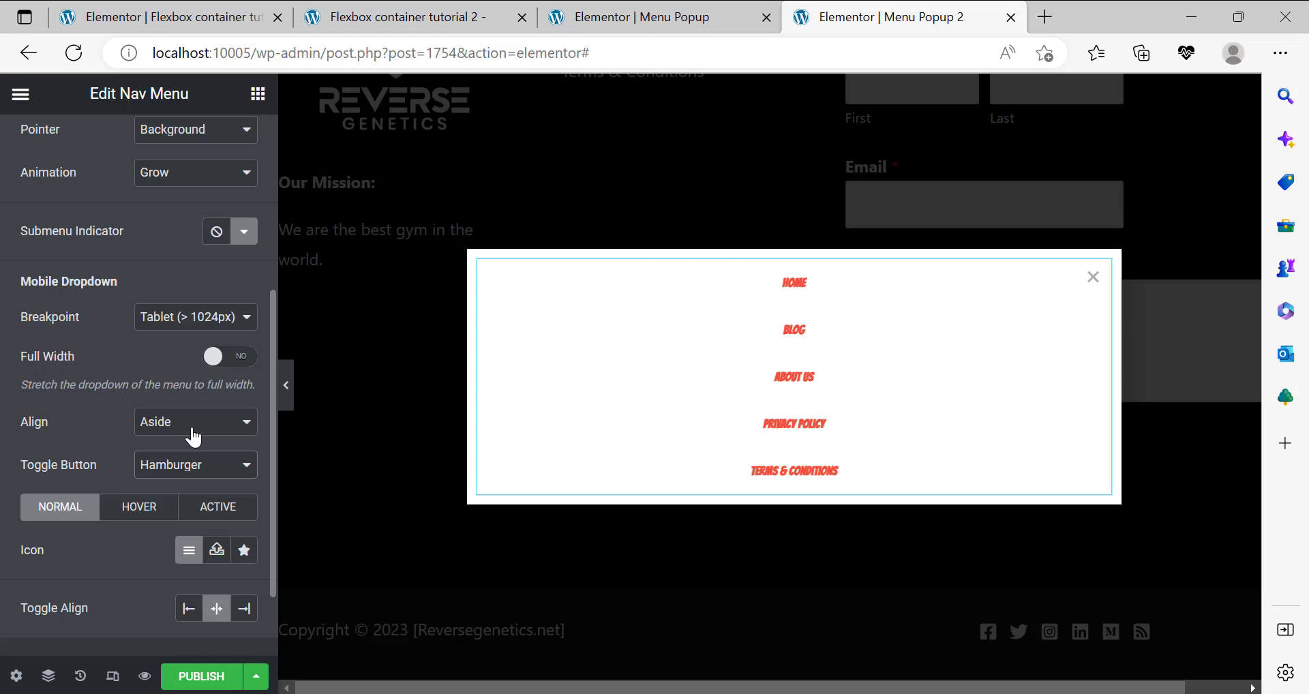
left_click(228, 426)
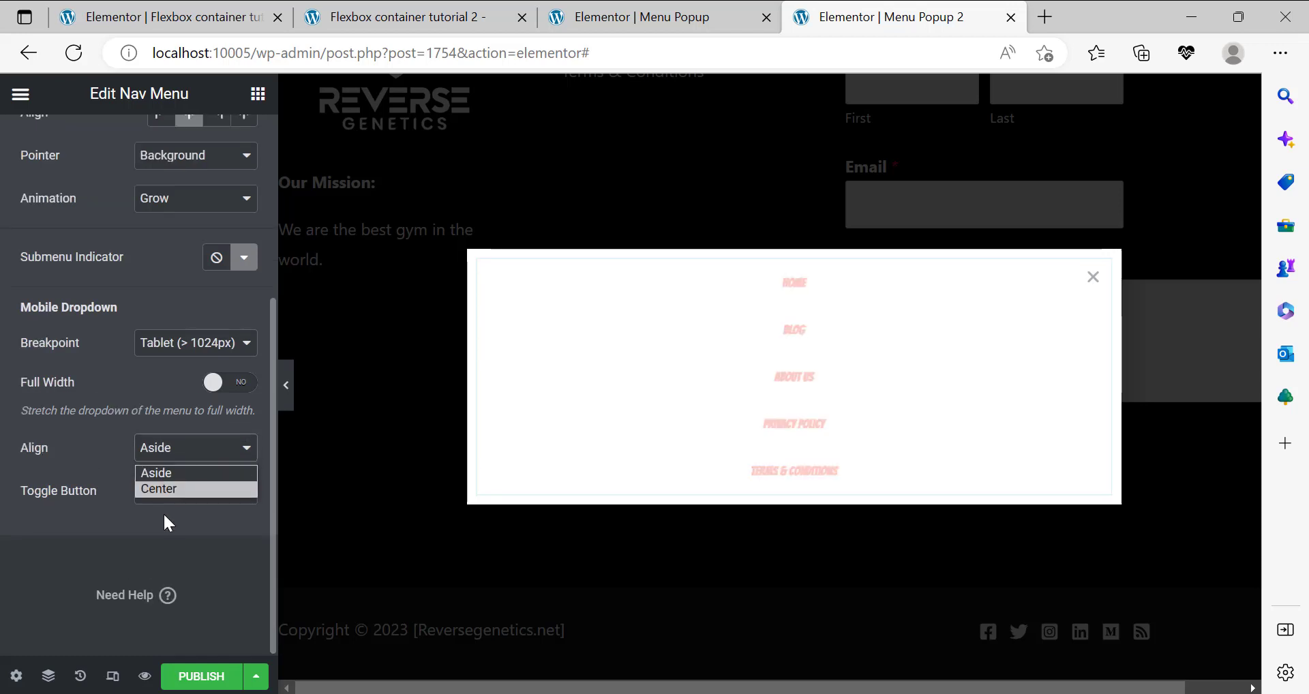
left_click(171, 489)
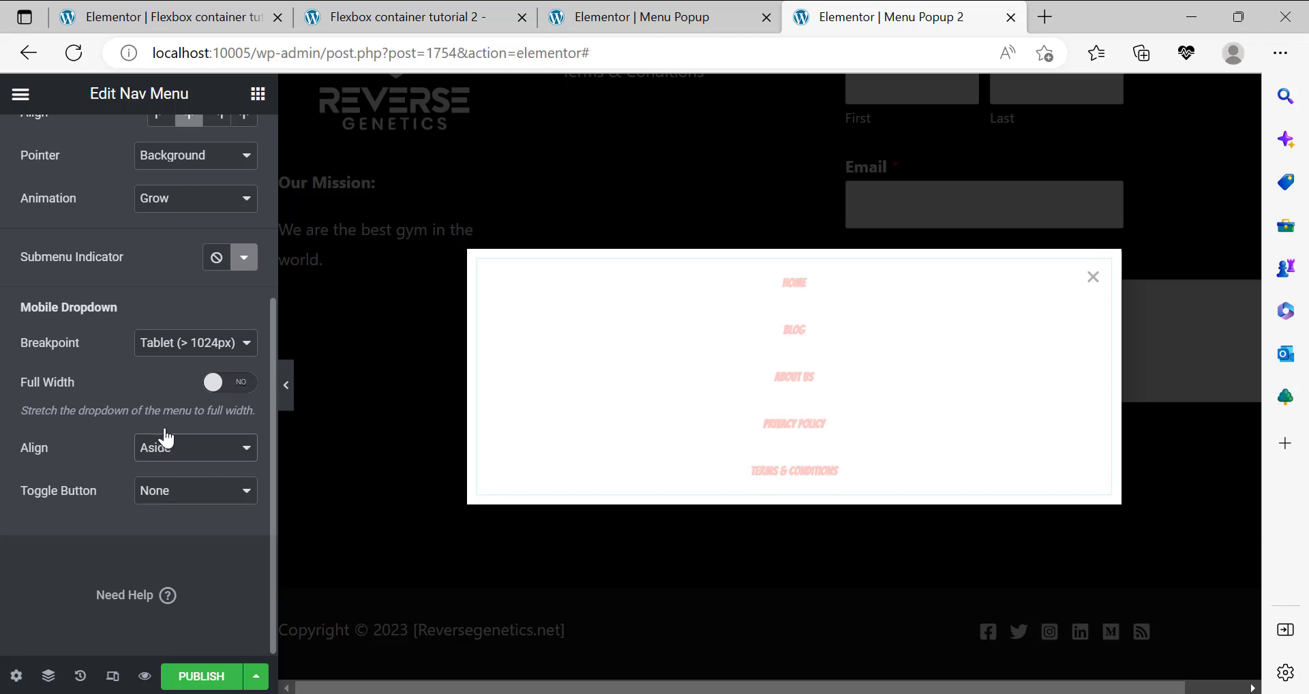
scroll(183, 457, "down", 4)
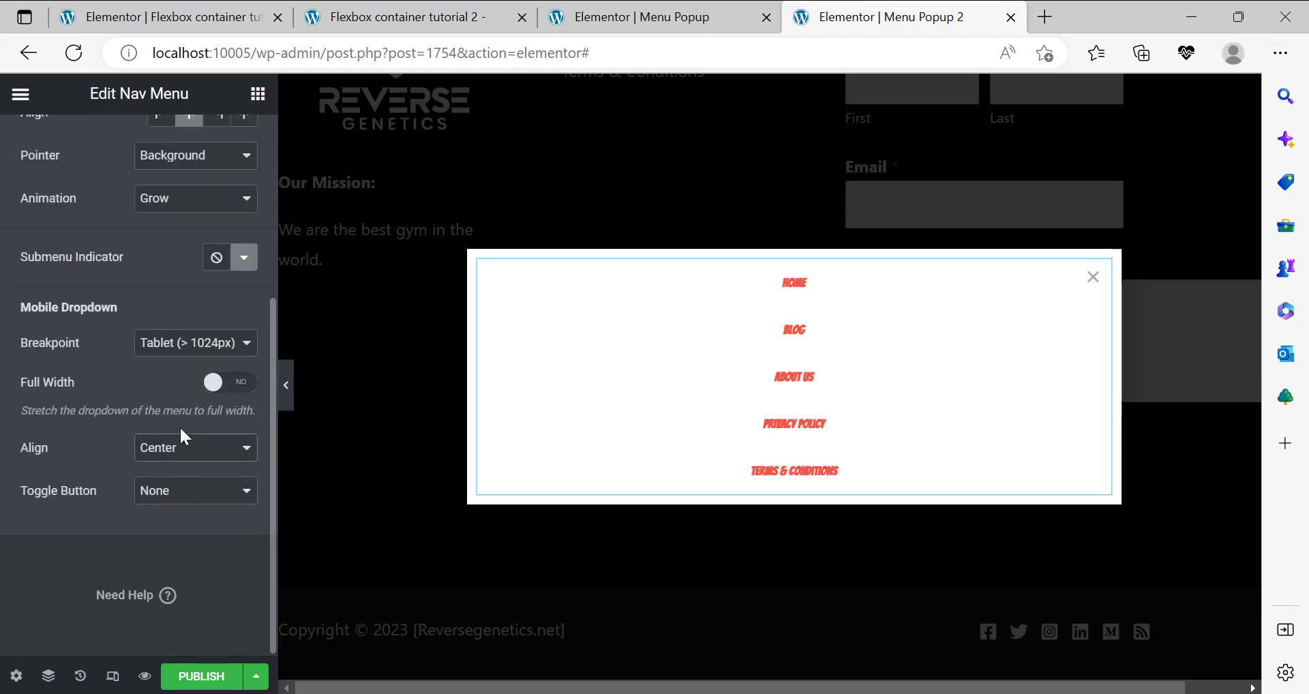
scroll(192, 423, "up", 4)
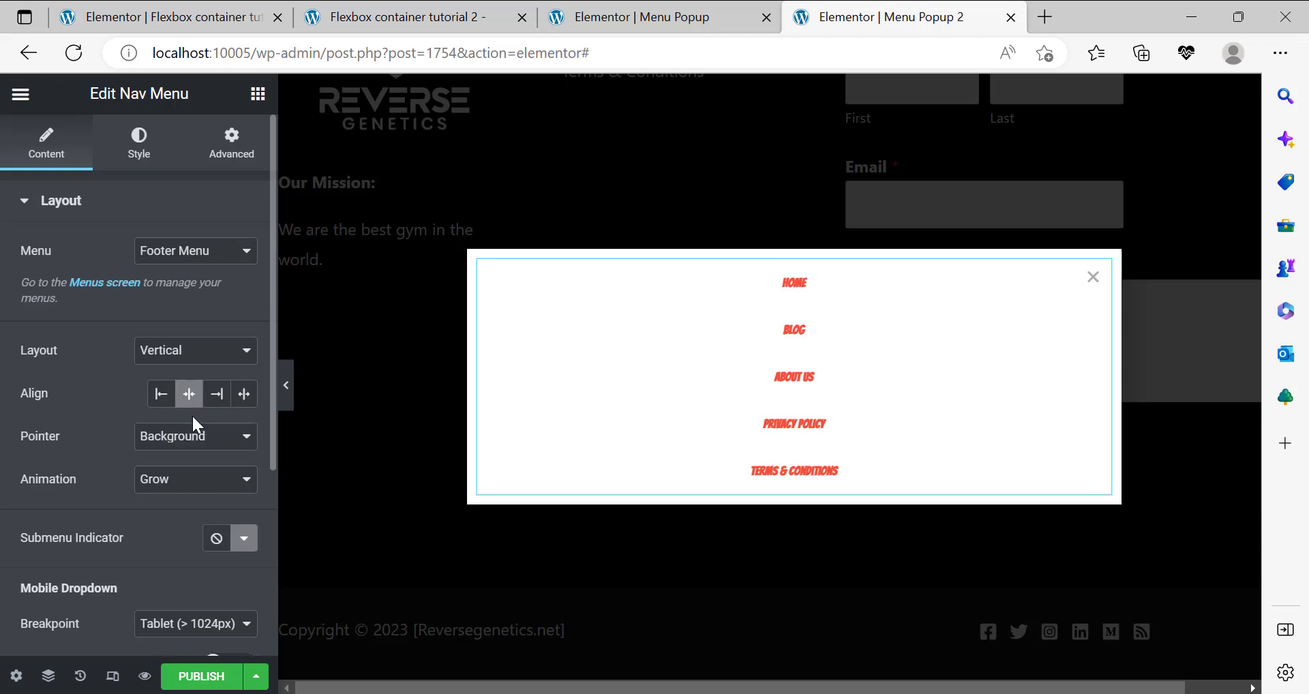
Set the main menu's normal text color to black (#000000)
left_click(151, 162)
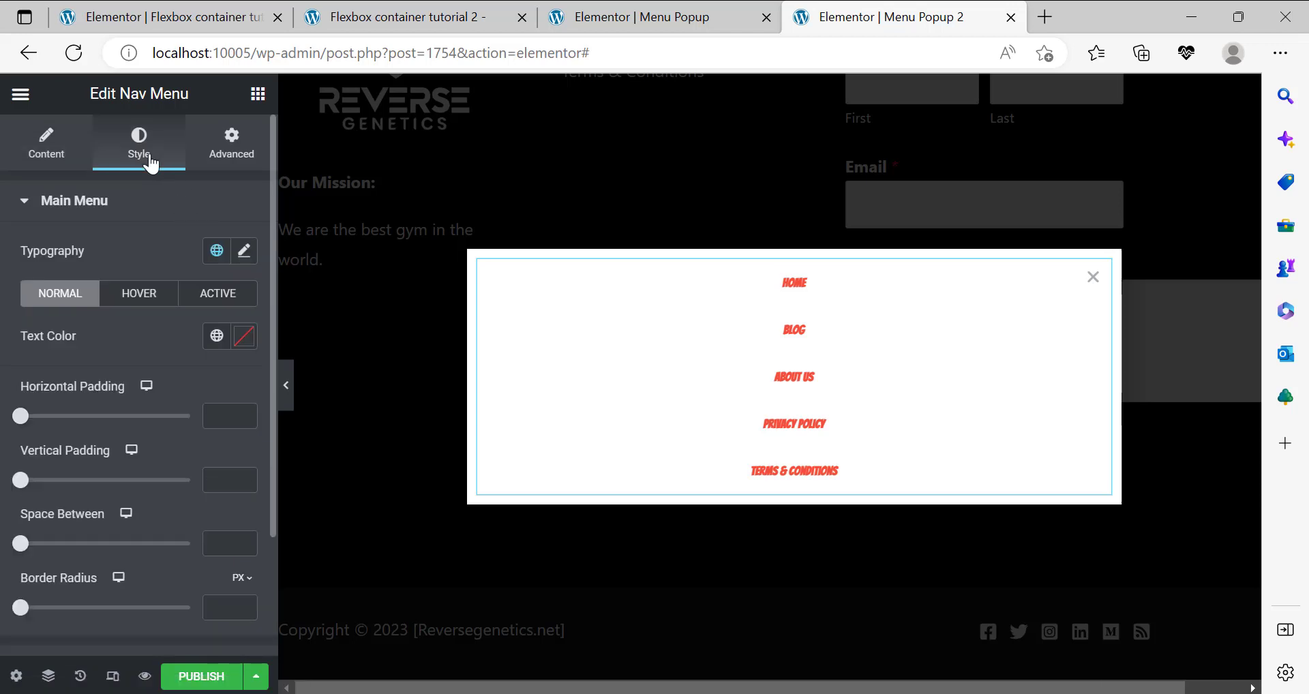
left_click(240, 336)
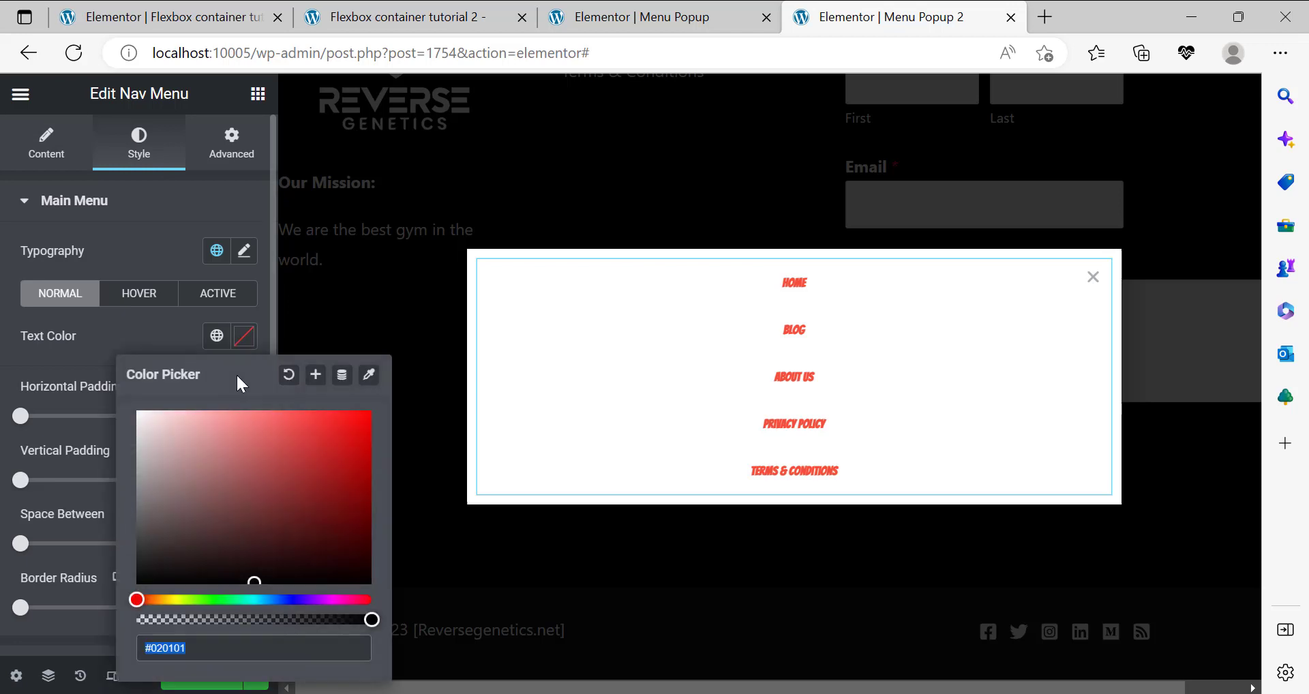
left_click_drag(366, 580, 378, 584)
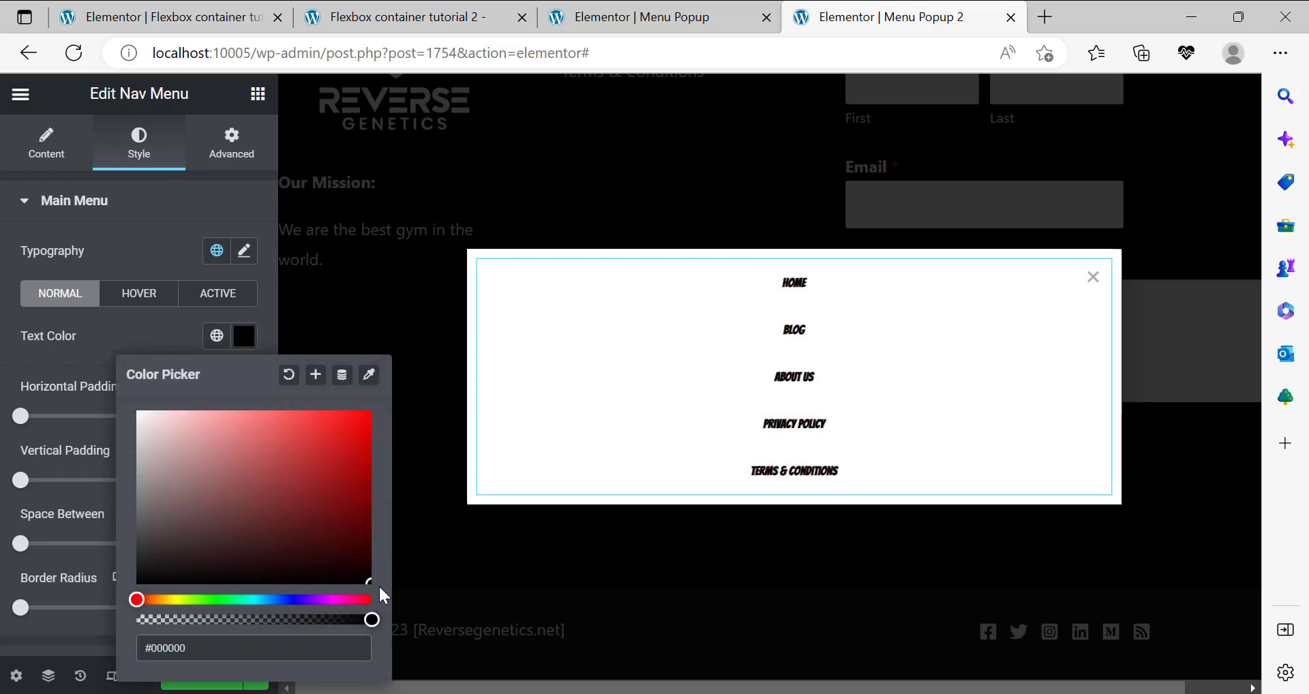
Set the main menu's font size to 20 px and select the 600 (Semi Bold) weight
left_click(244, 251)
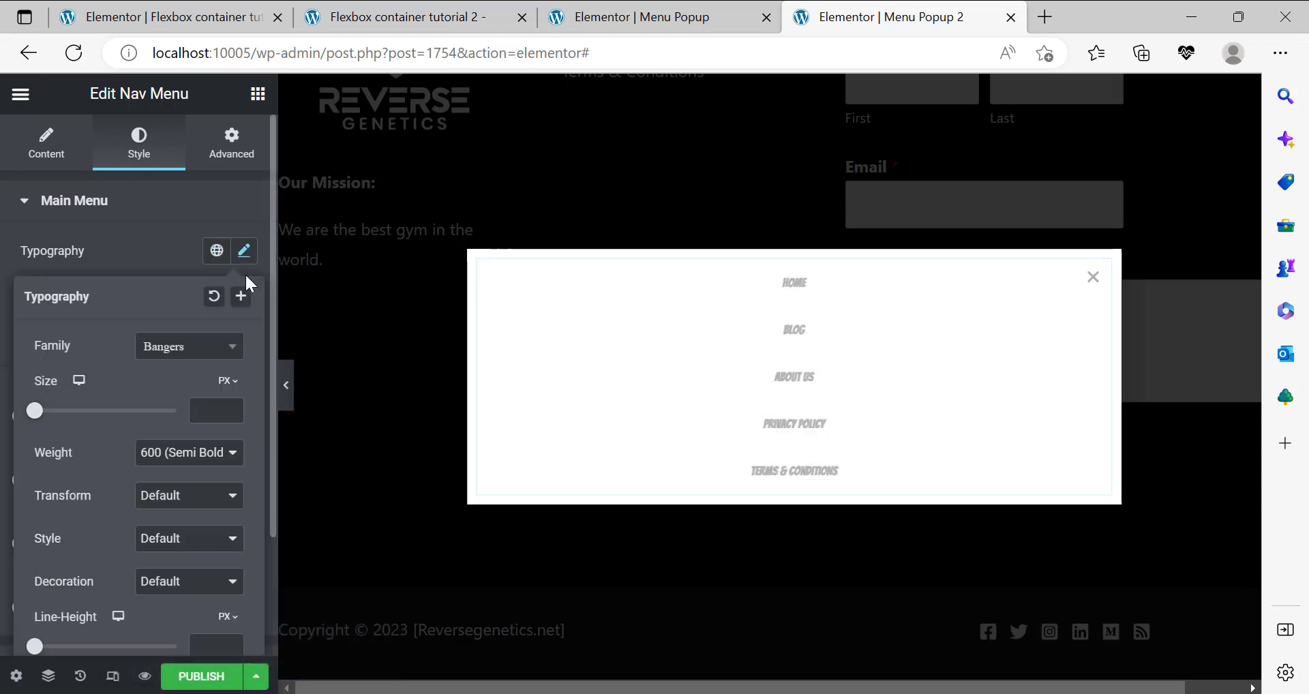
left_click(208, 407)
type("25")
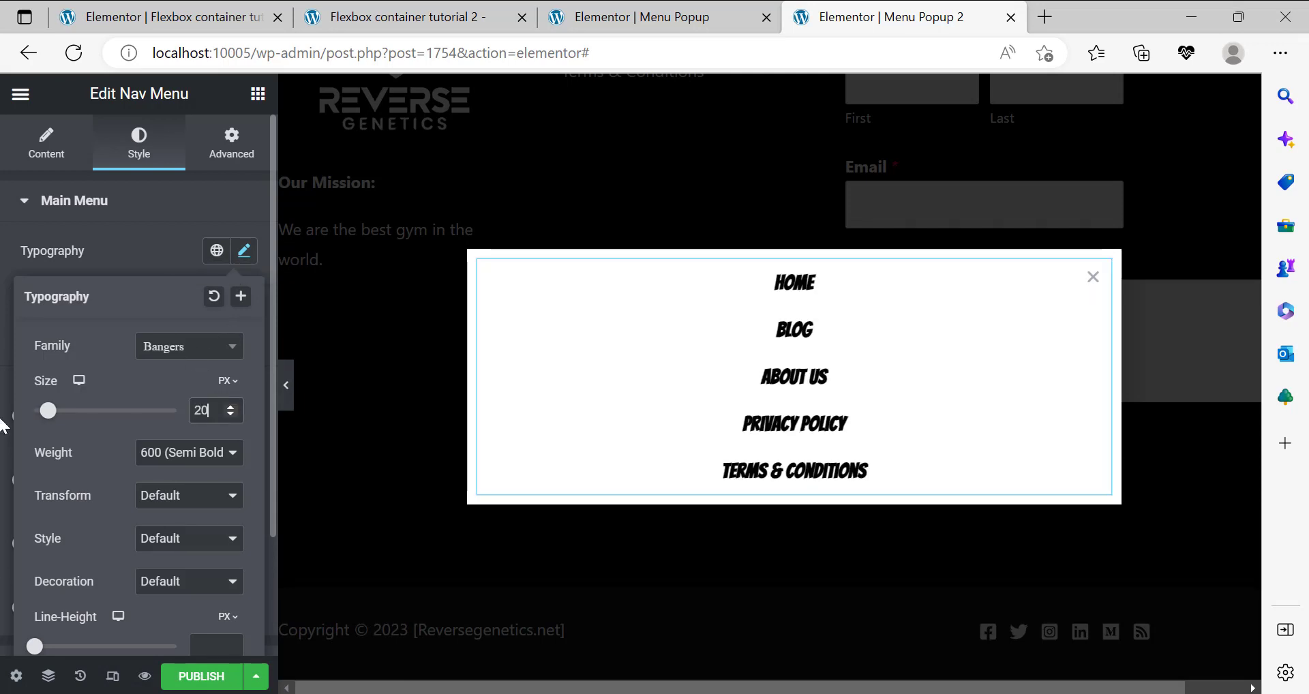
left_click(67, 400)
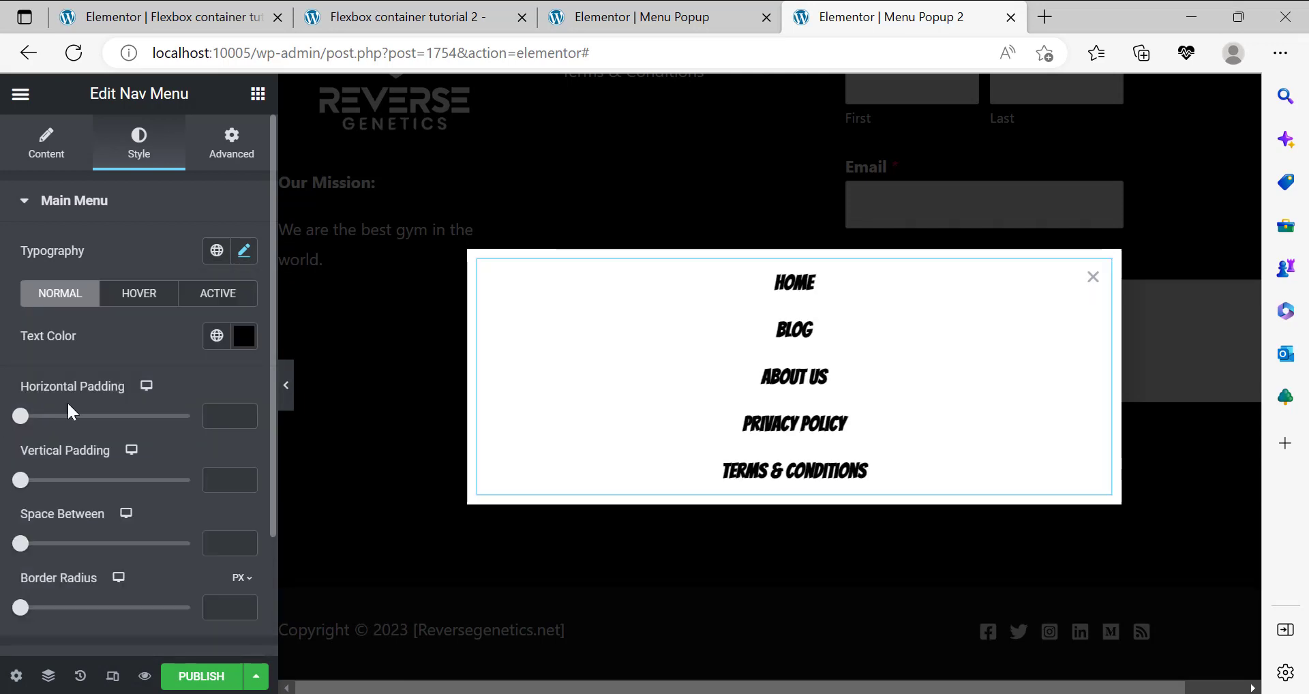
left_click(243, 250)
left_click(165, 454)
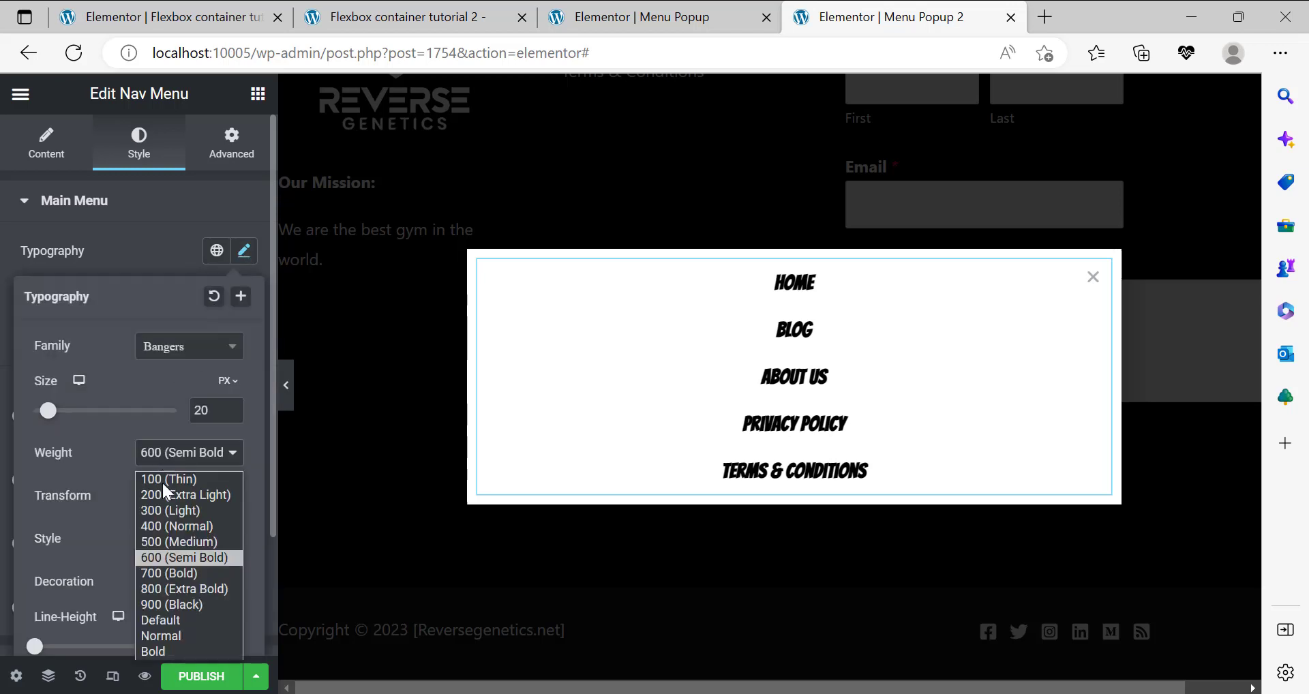
left_click(162, 553)
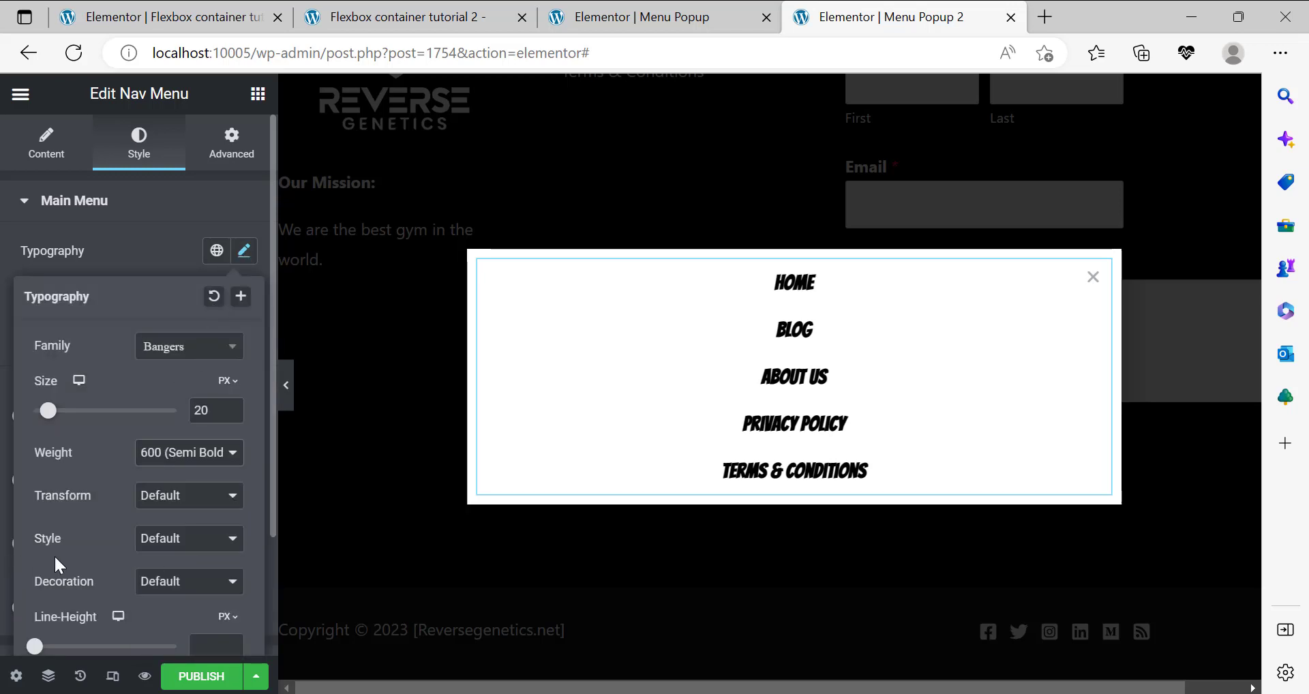
left_click(4, 381)
Set the main menu items' horizontal padding to 0 and vertical padding to 8
scroll(80, 330, "down", 3)
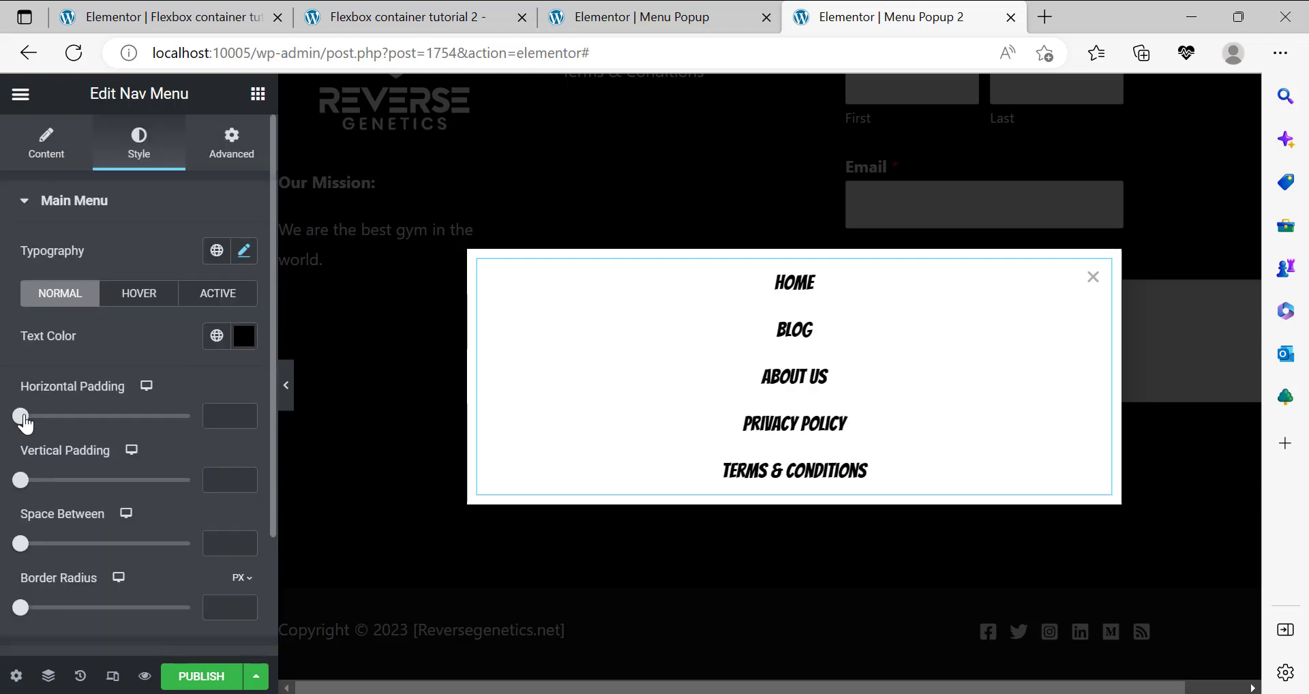
left_click_drag(29, 422, 2, 408)
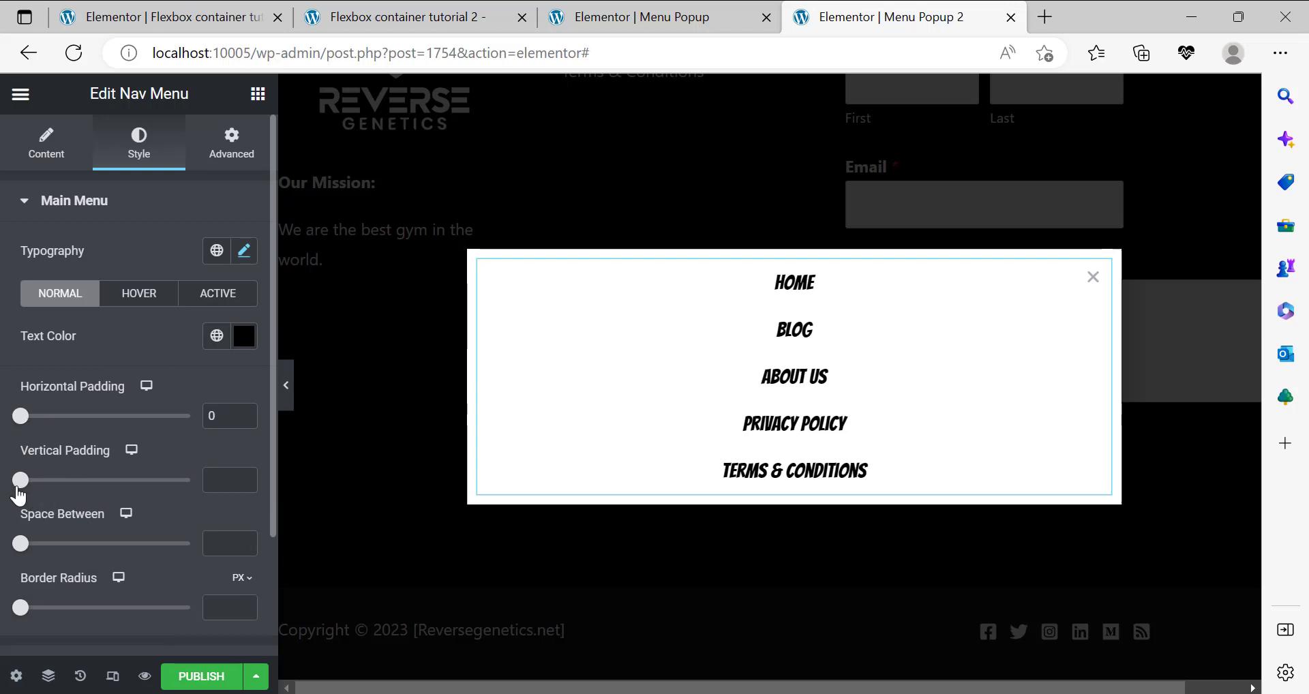
mouse_move(26, 481)
left_mouse_down()
mouse_move(60, 487)
mouse_move(49, 486)
left_mouse_up()
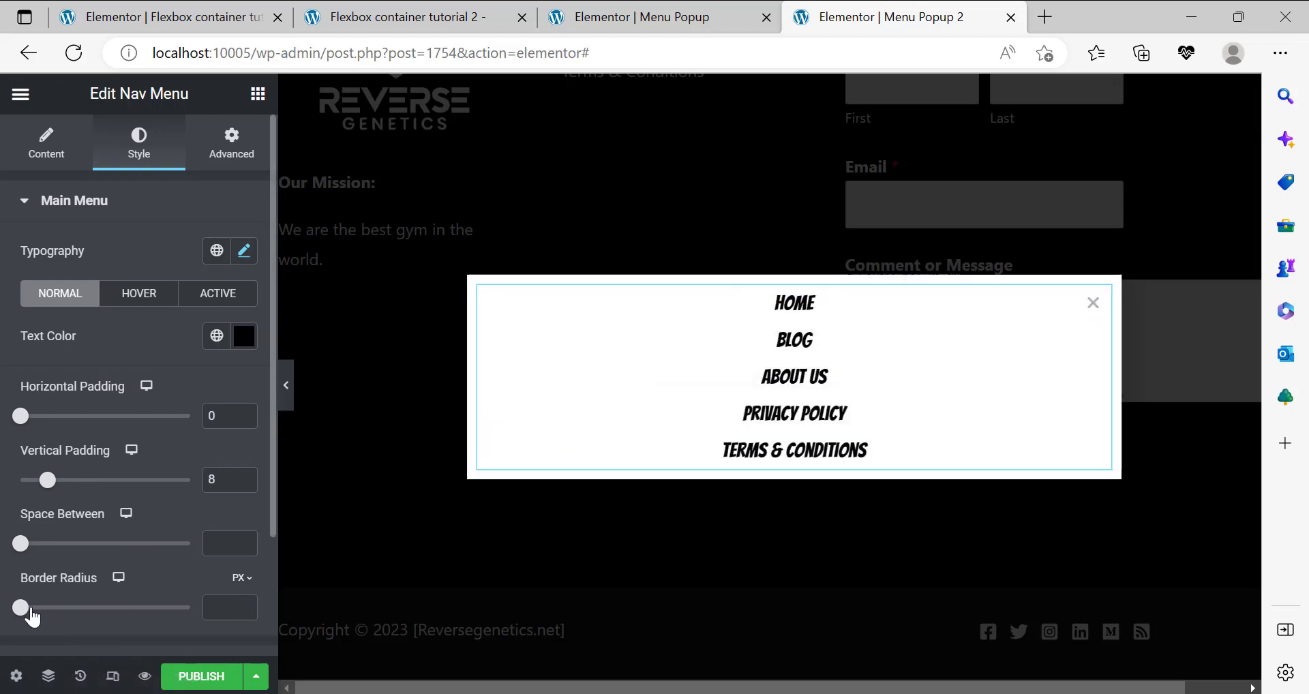
Set the main menu items' border radius to 5 px
left_click(217, 601)
type("10")
key("BackSpace")
key("BackSpace")
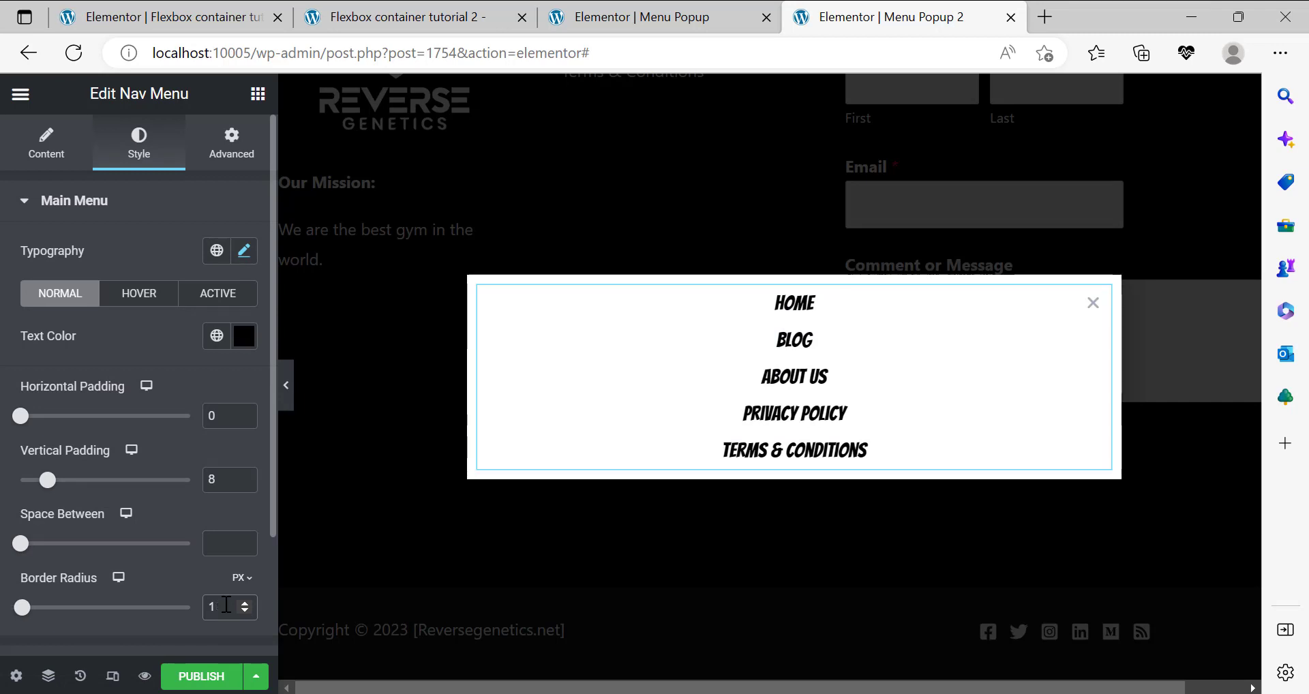
type("65")
key("BackSpace")
key("BackSpace")
type("5")
scroll(170, 532, "down", 2)
scroll(166, 529, "up", 2)
Try the Center option for the nav menu's Align Self setting and clear it again
left_click(228, 140)
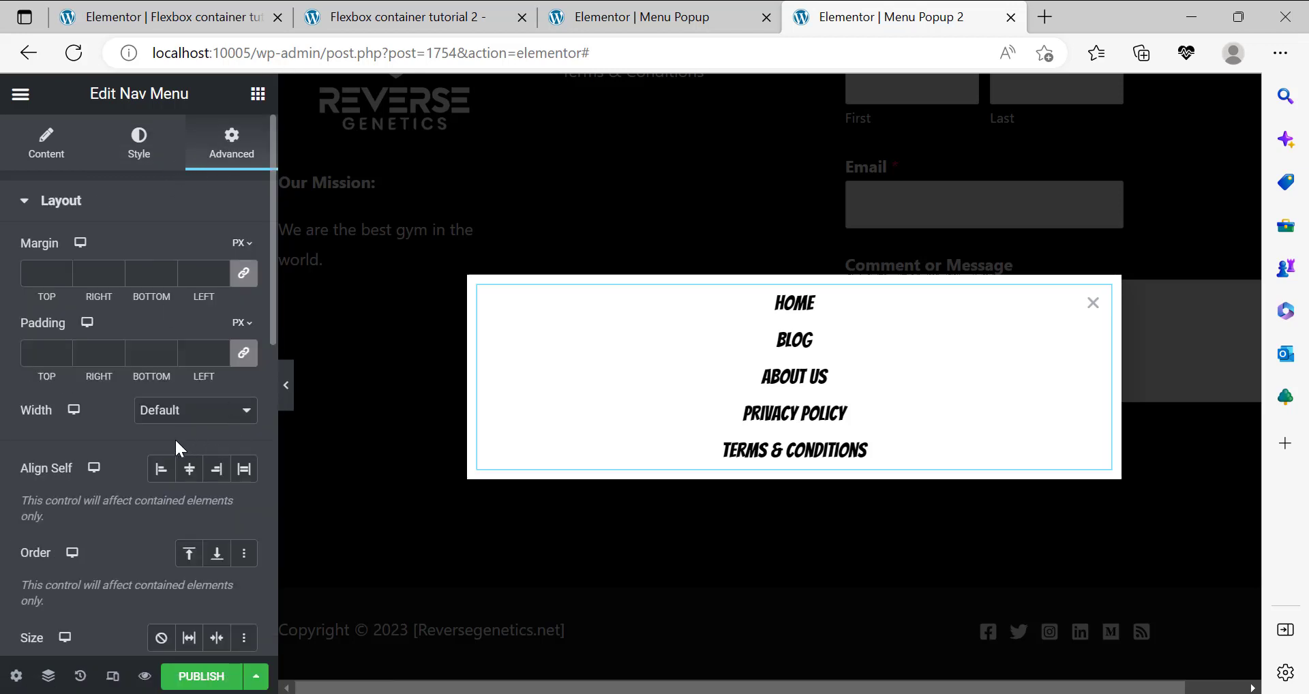
left_click(167, 418)
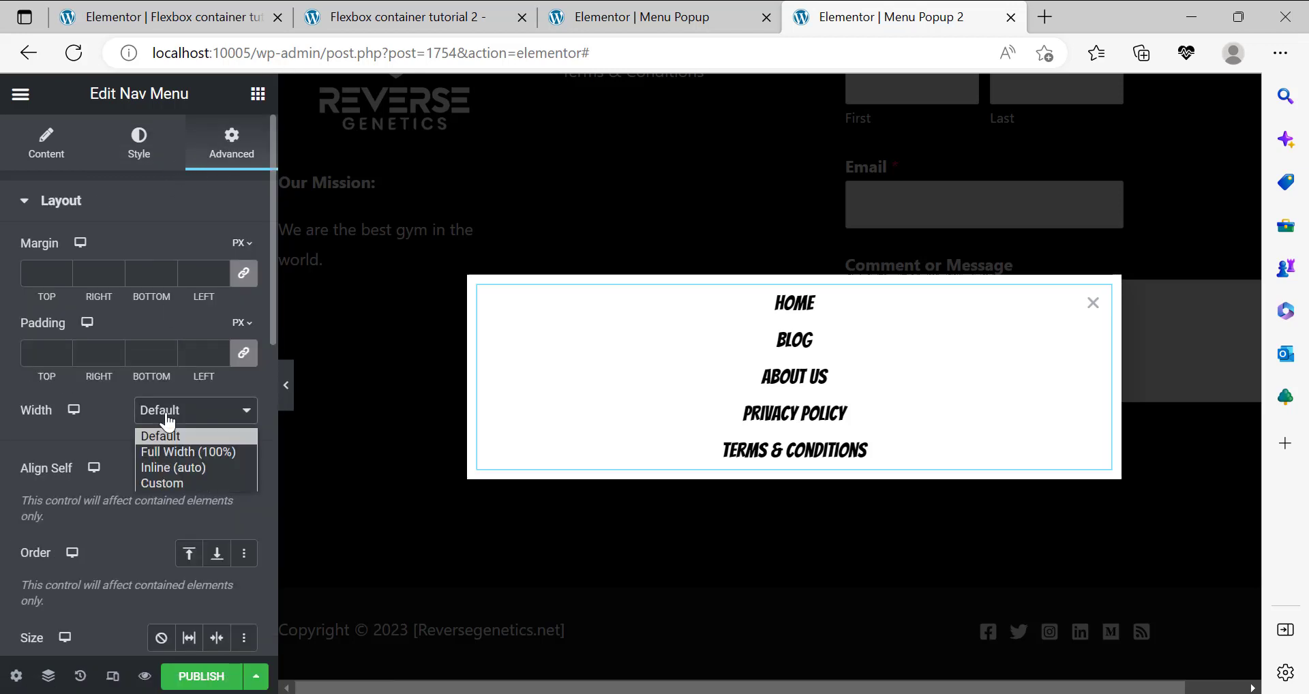
left_click(79, 432)
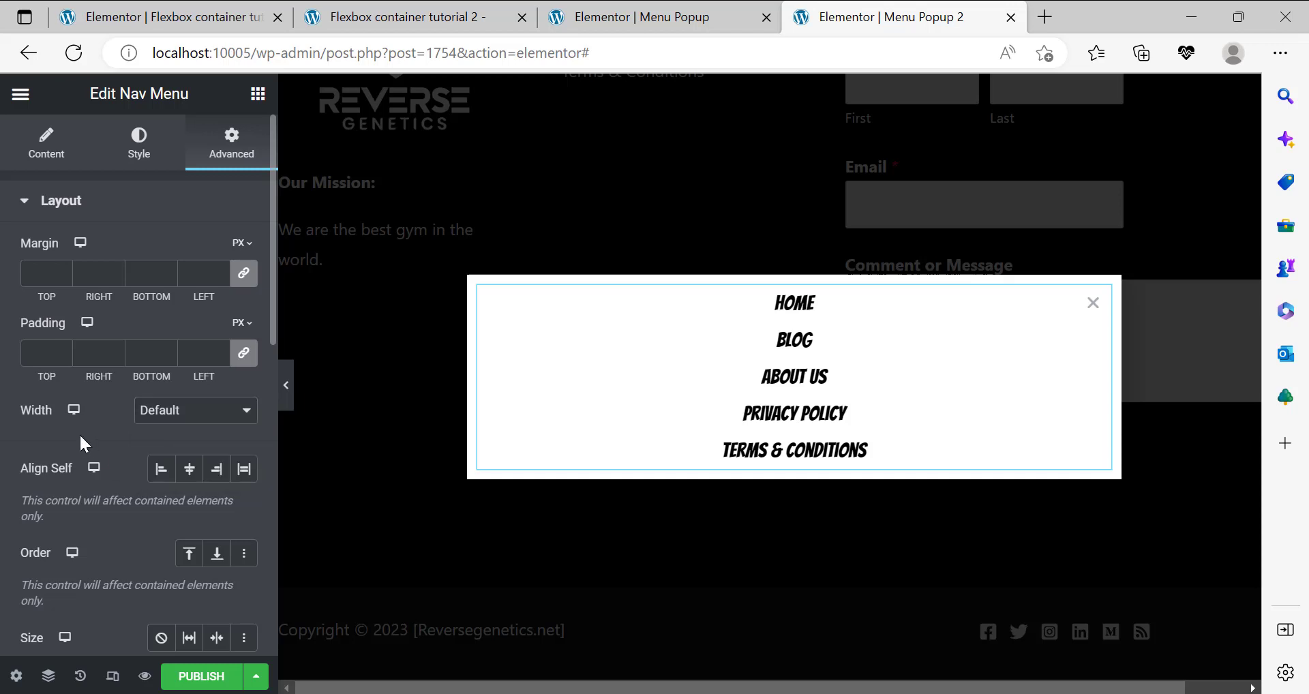
left_click(189, 469)
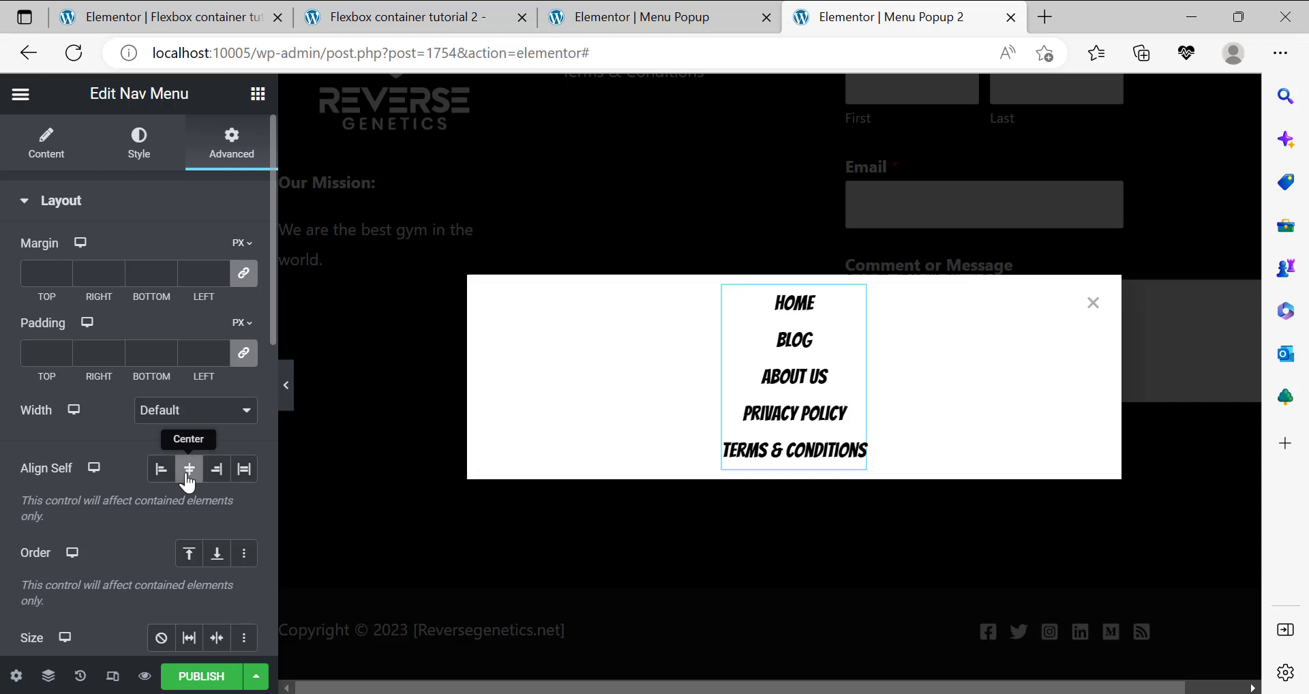
left_click(188, 469)
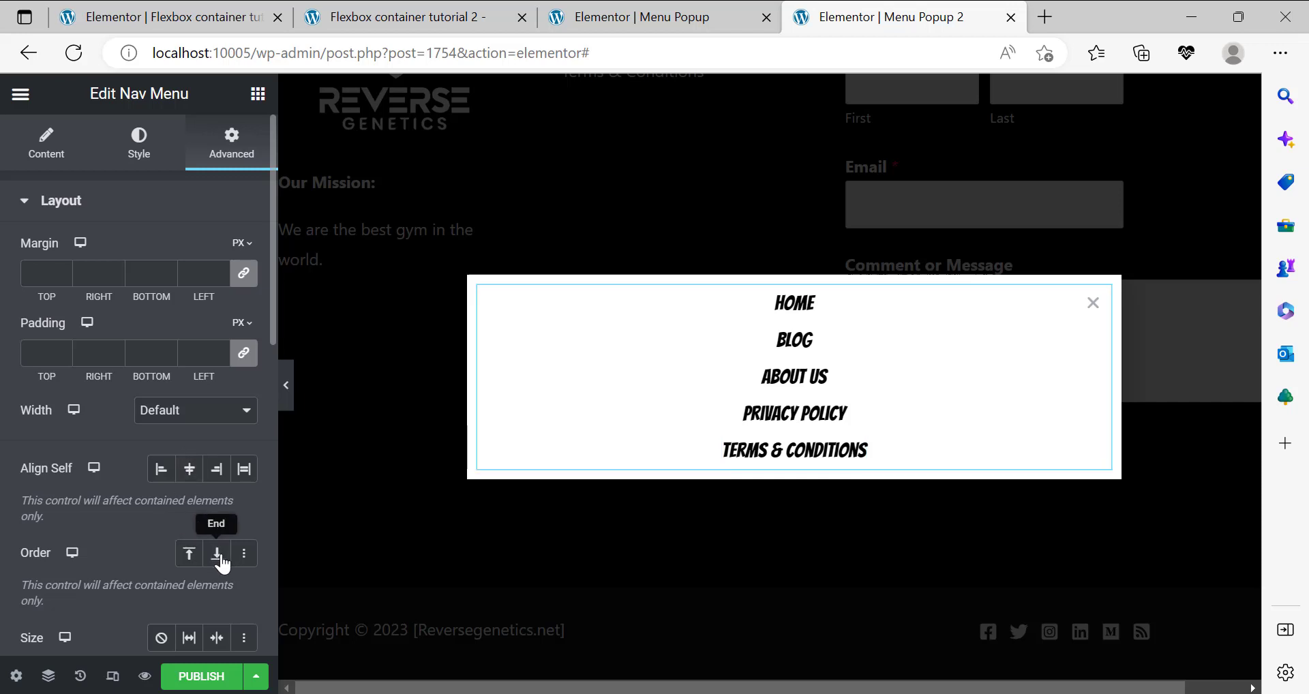
scroll(215, 509, "down", 2)
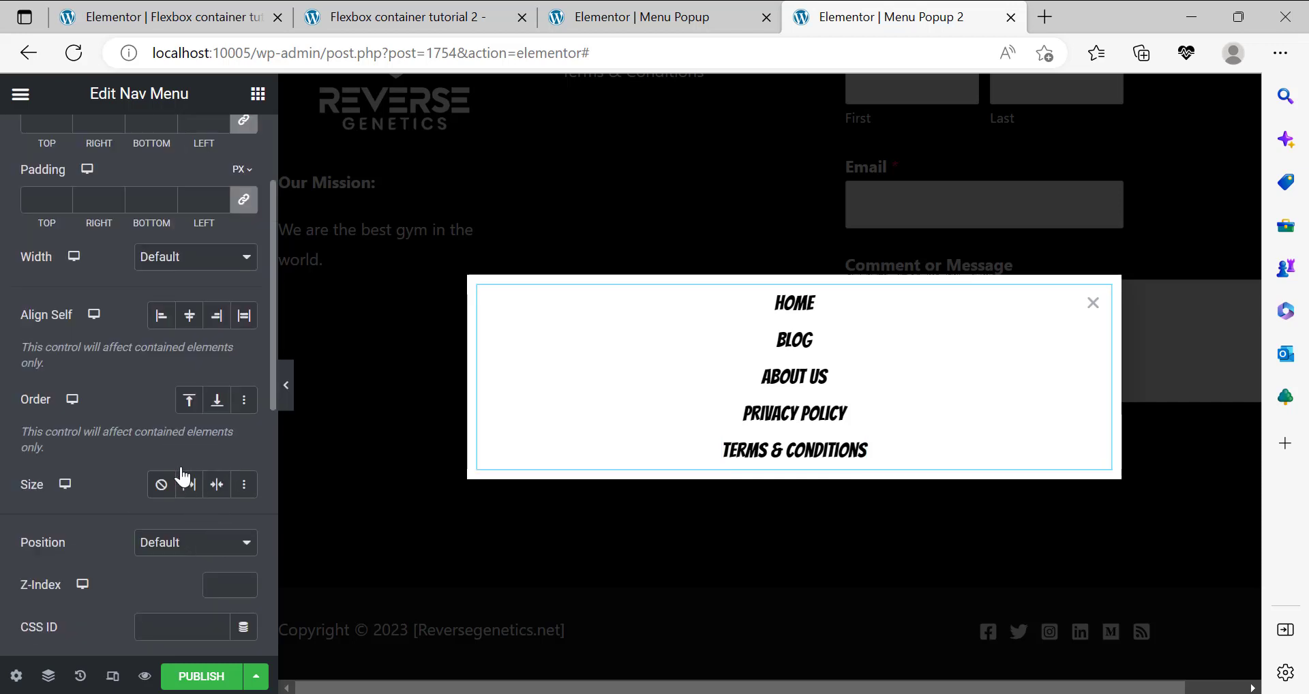
scroll(191, 450, "up", 2)
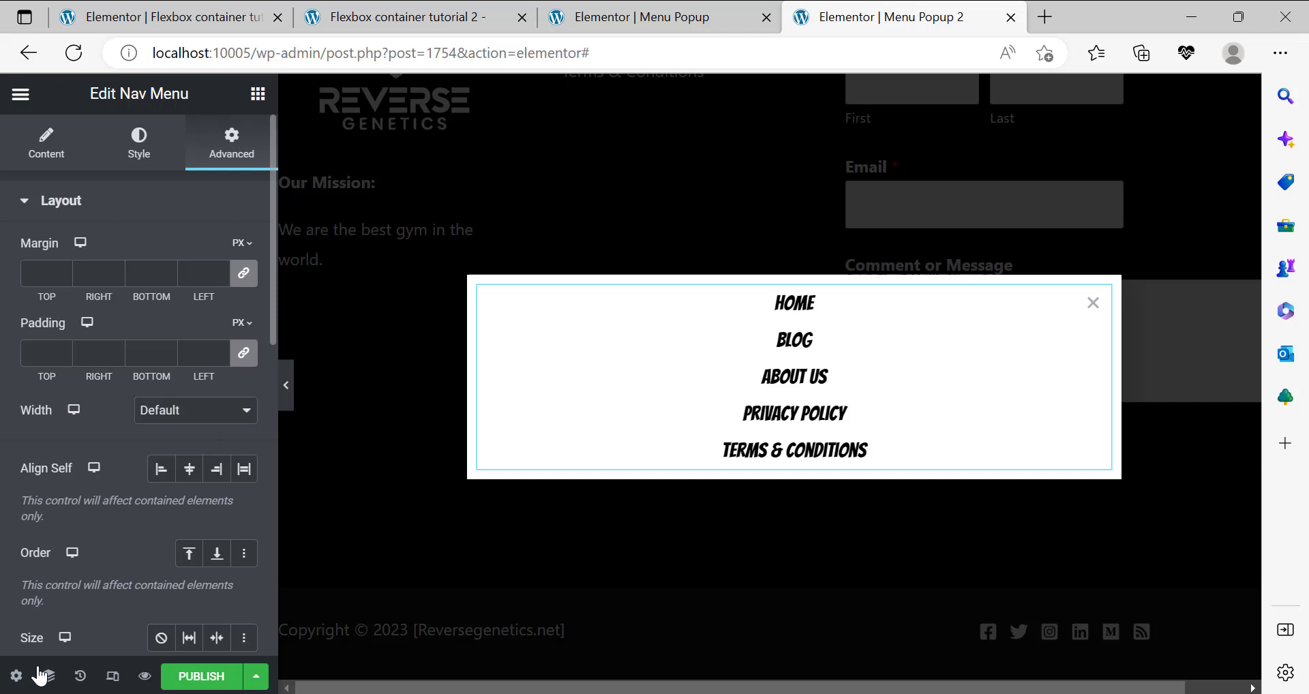
Lay out the popup with Fit To Screen height, a width of 260 px and a right horizontal position
left_click(16, 675)
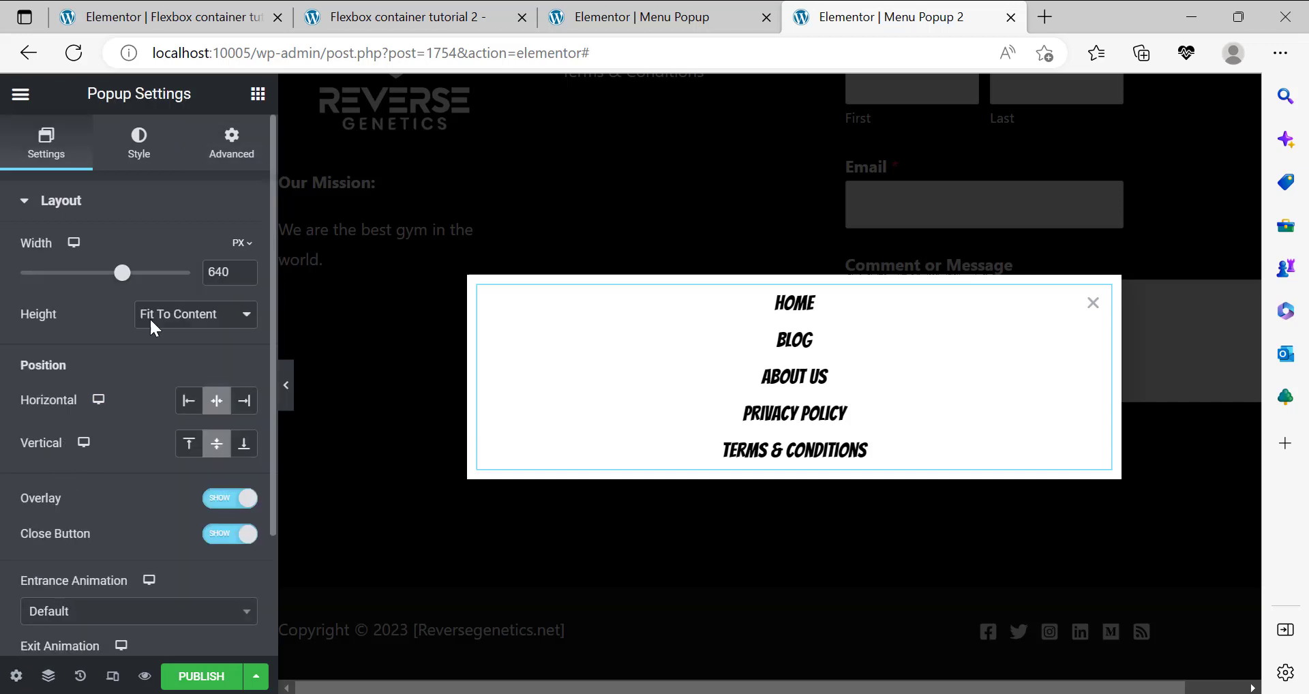
left_click(172, 321)
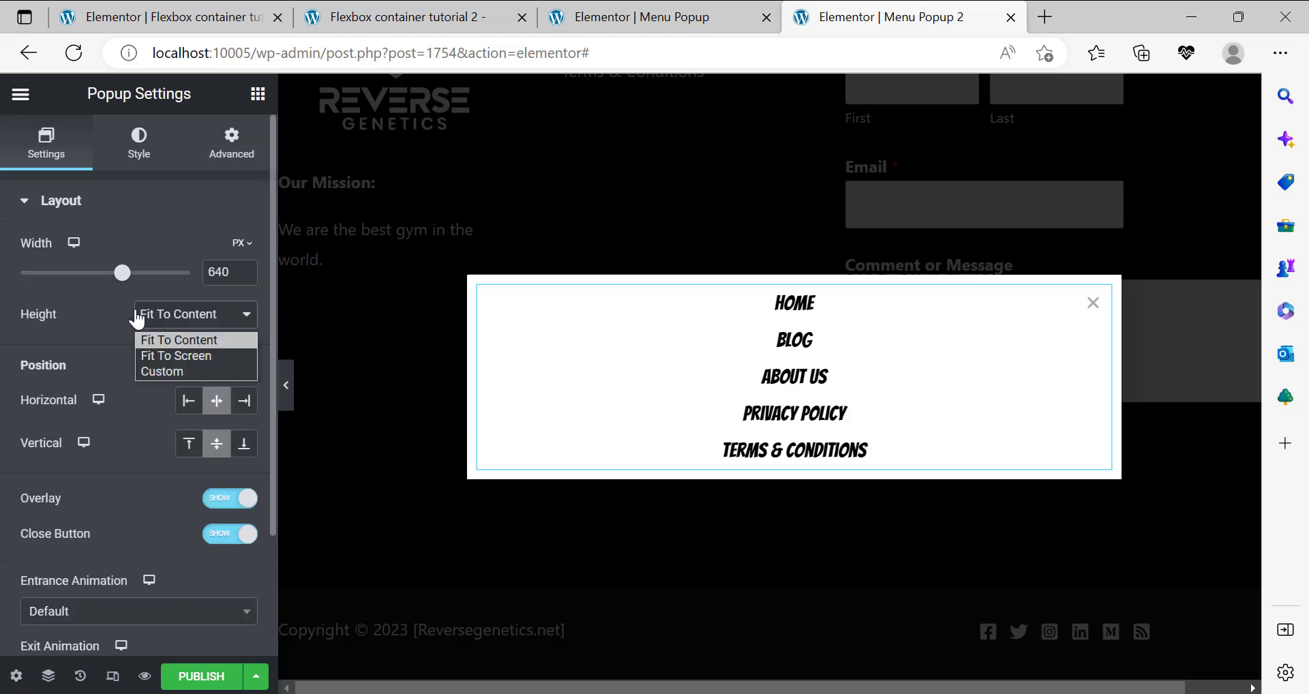
left_click(189, 355)
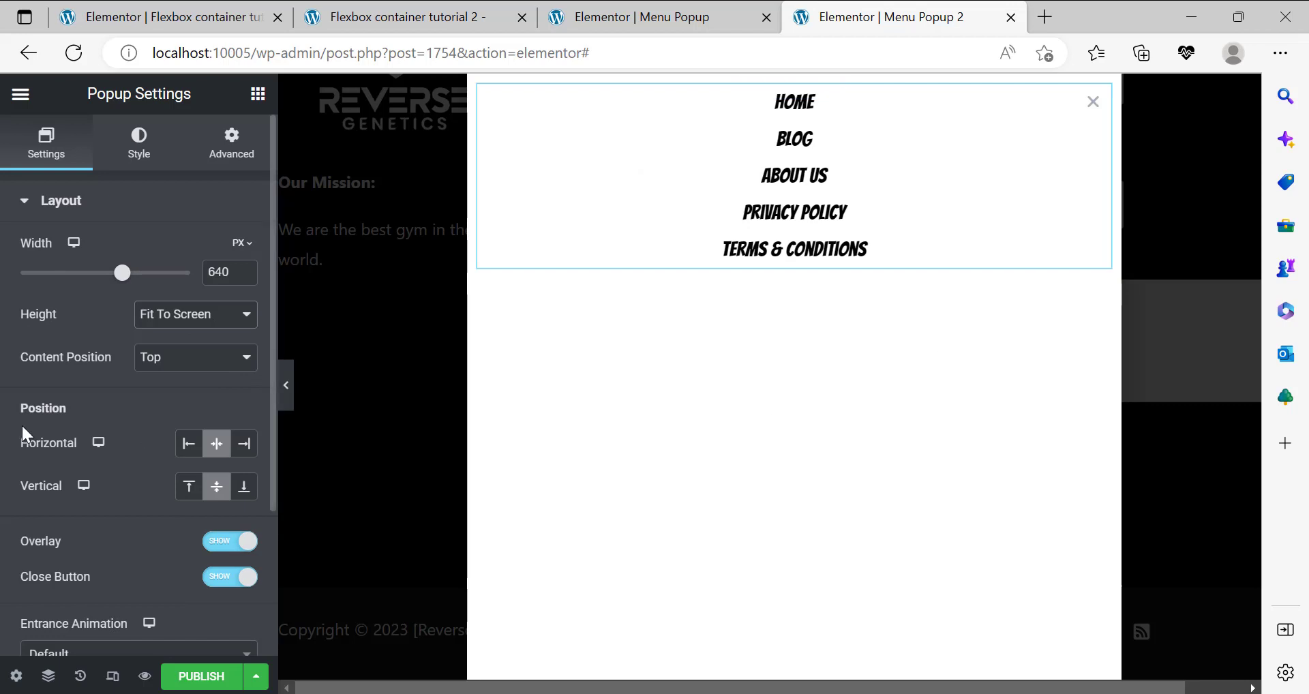
left_click_drag(123, 280, 52, 279)
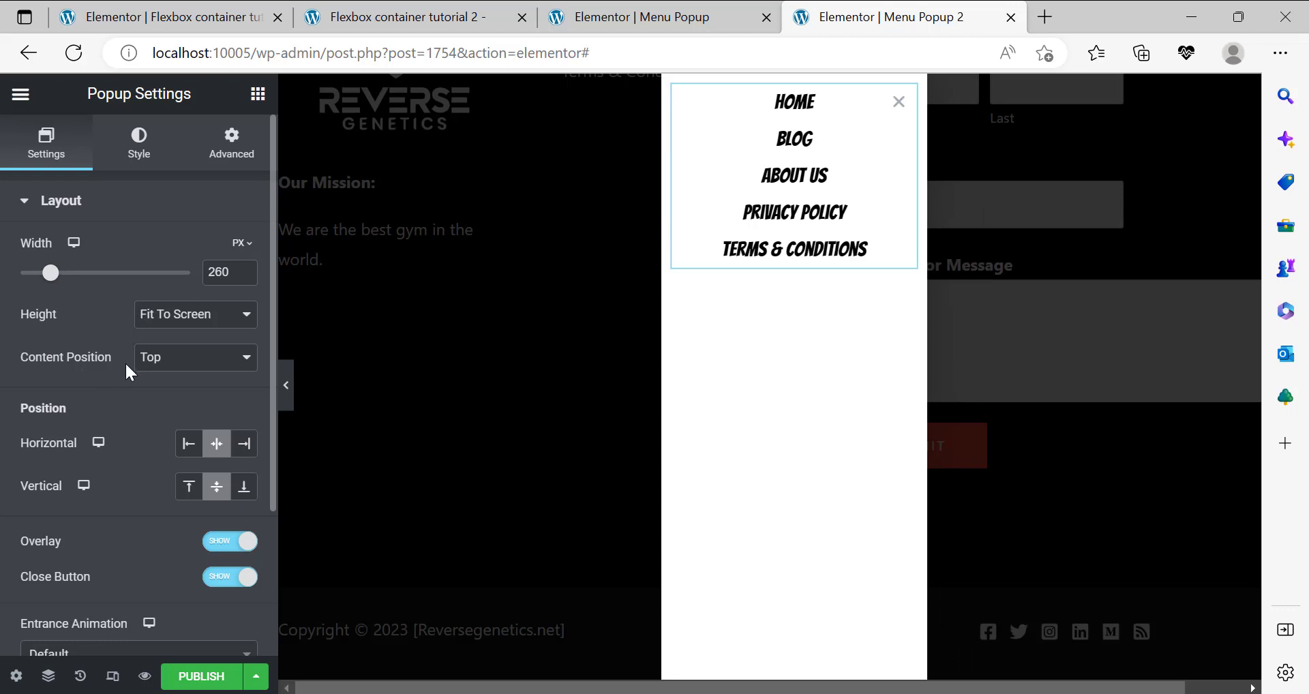
left_click(243, 444)
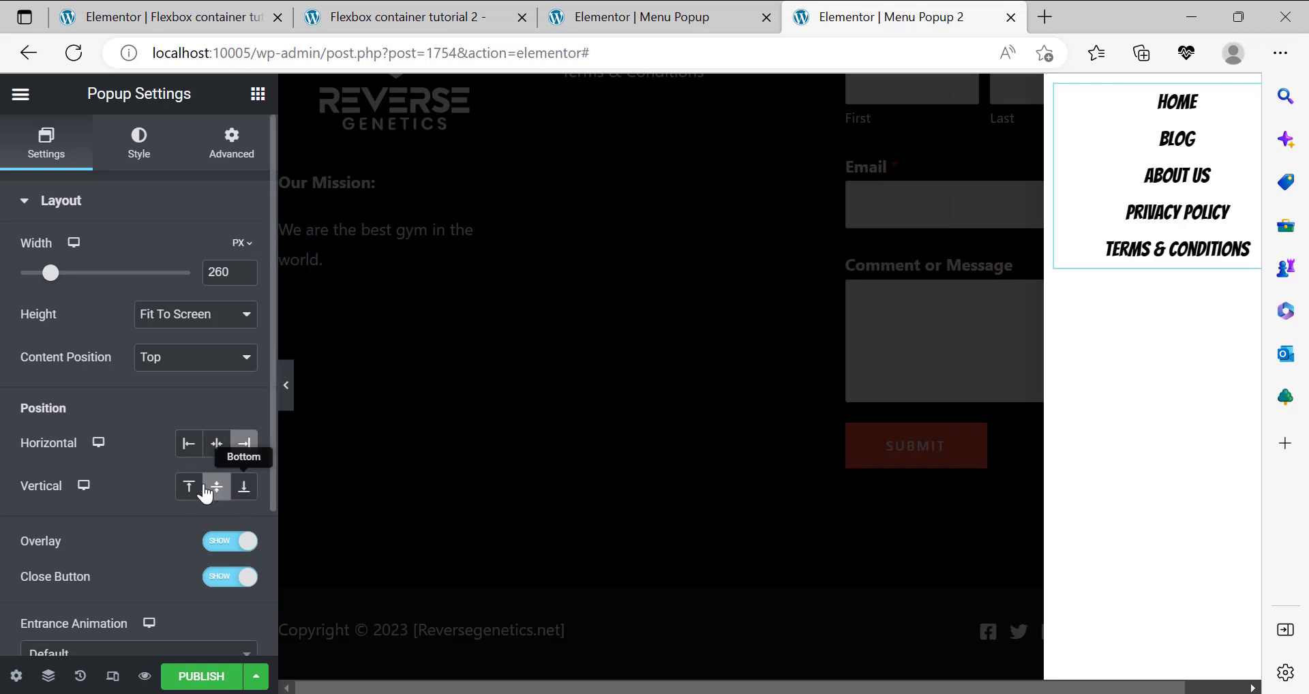
Publish the popup without adding display conditions and return to the Flexbox container page in the other editor tab
left_click(186, 678)
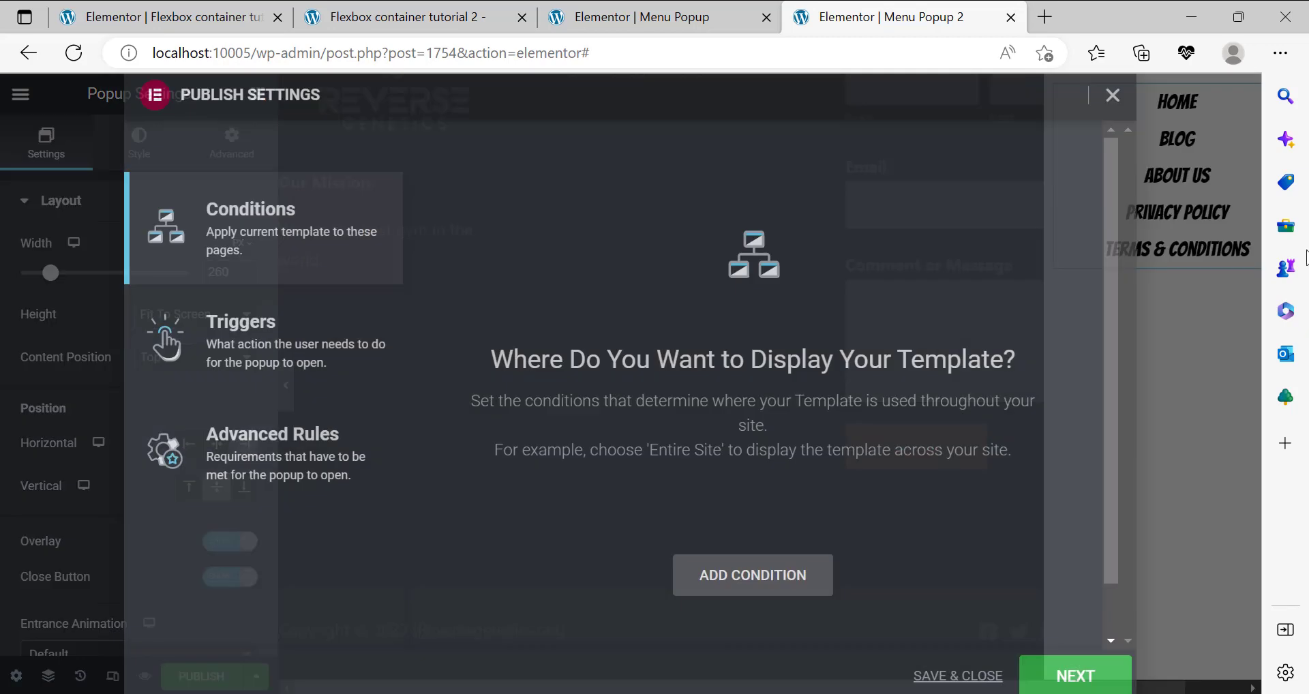
left_click(938, 679)
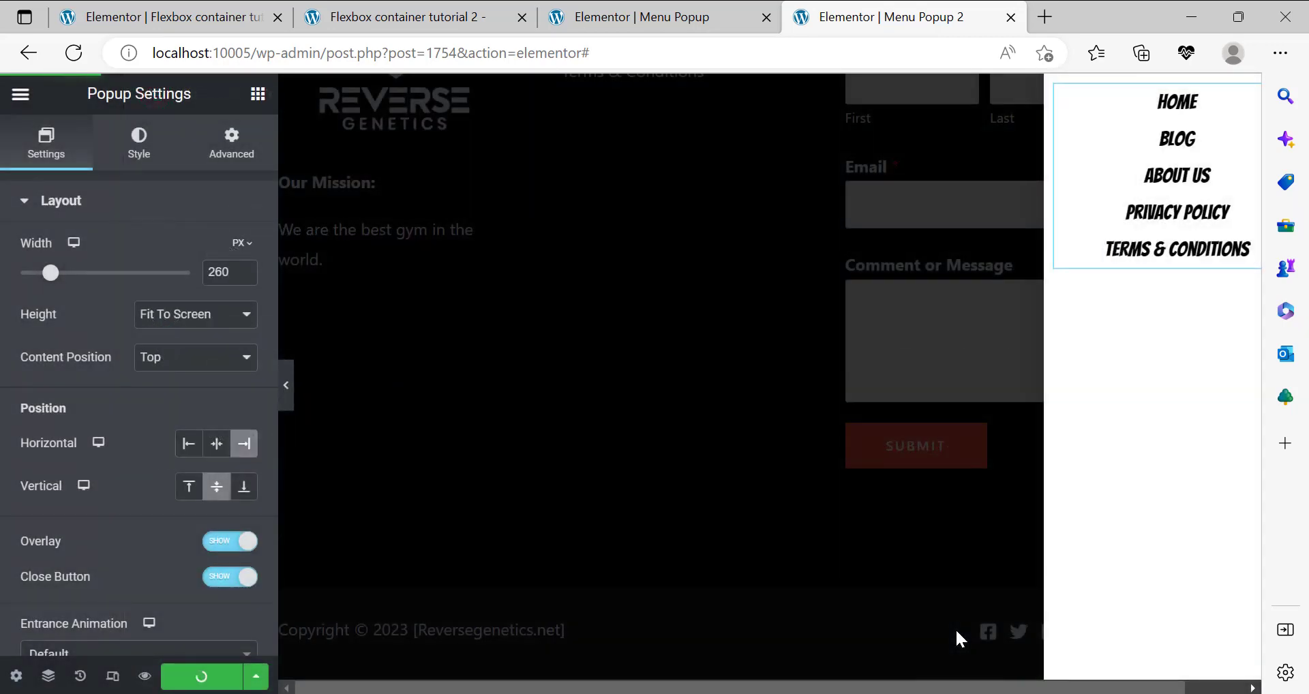
scroll(825, 332, "up", 4)
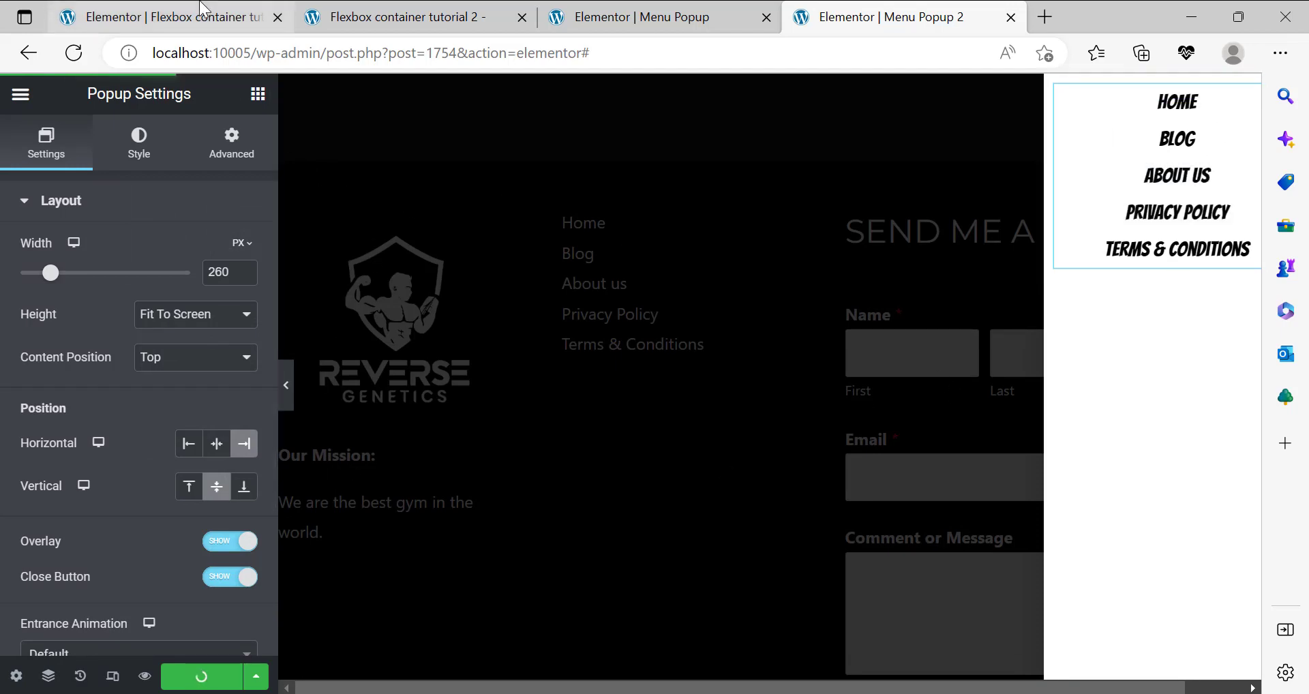
left_click(178, 17)
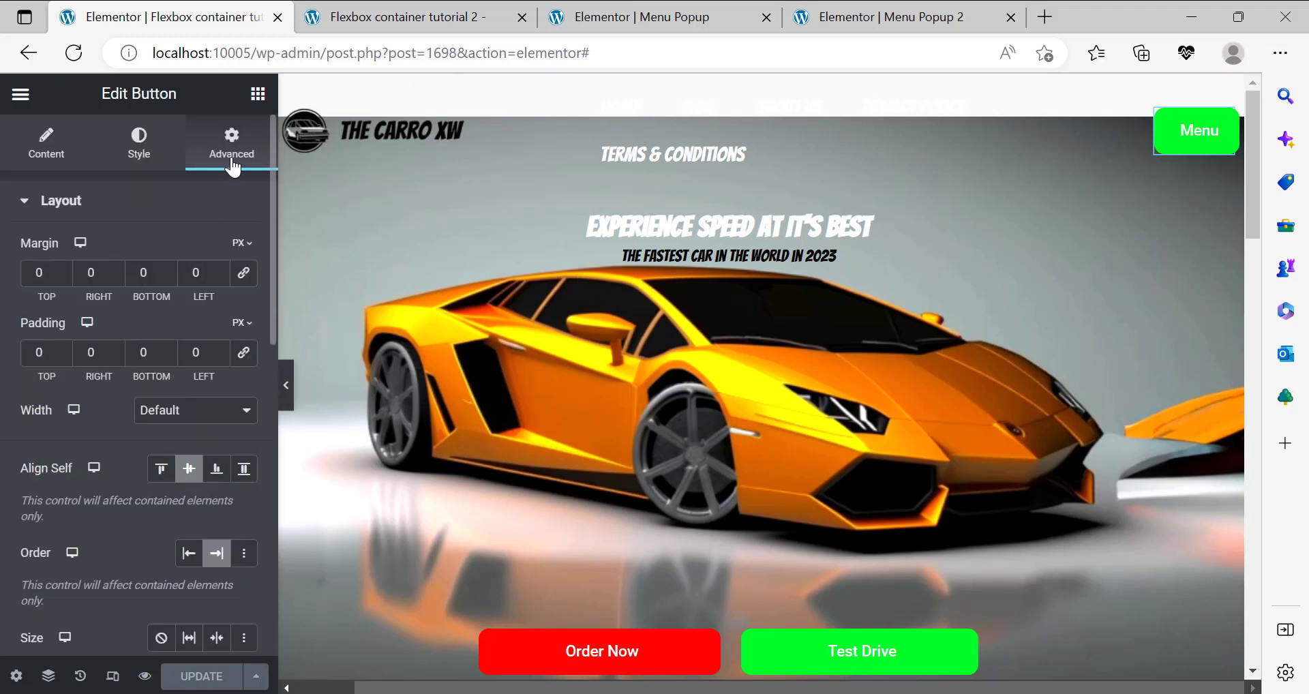
Hide the Menu button on desktop through its responsive visibility settings
scroll(179, 403, "down", 7)
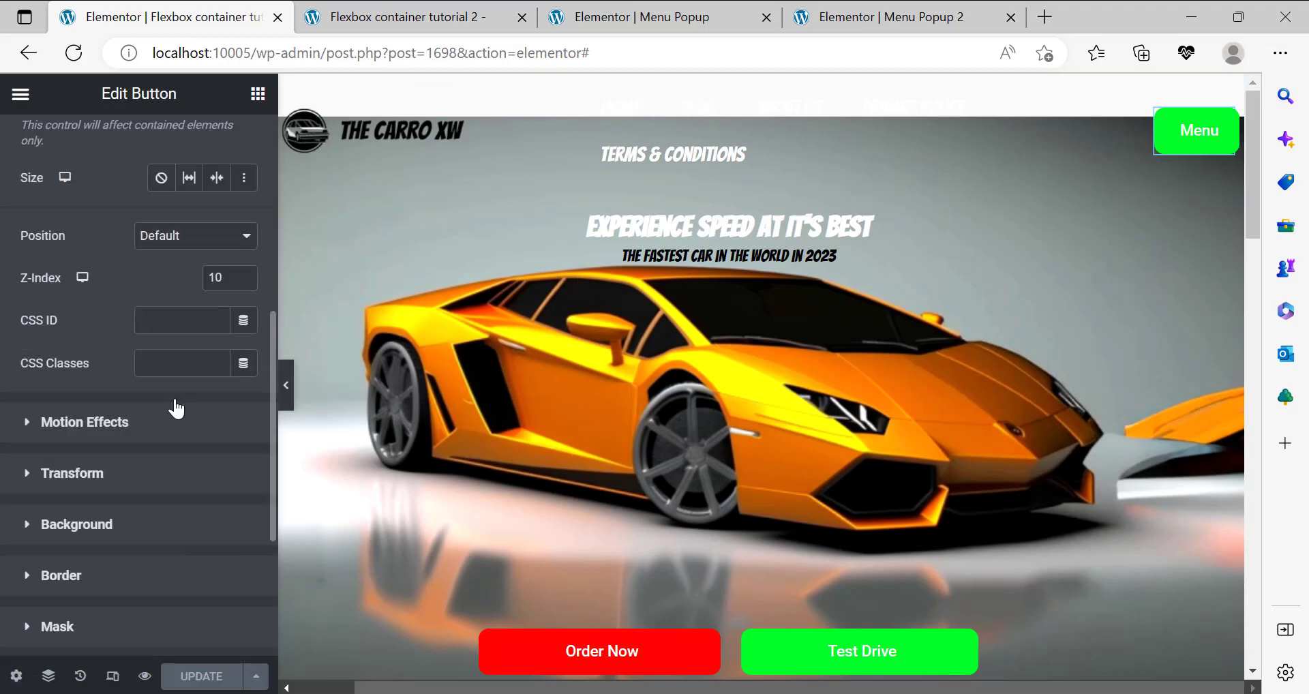
scroll(73, 516, "down", 3)
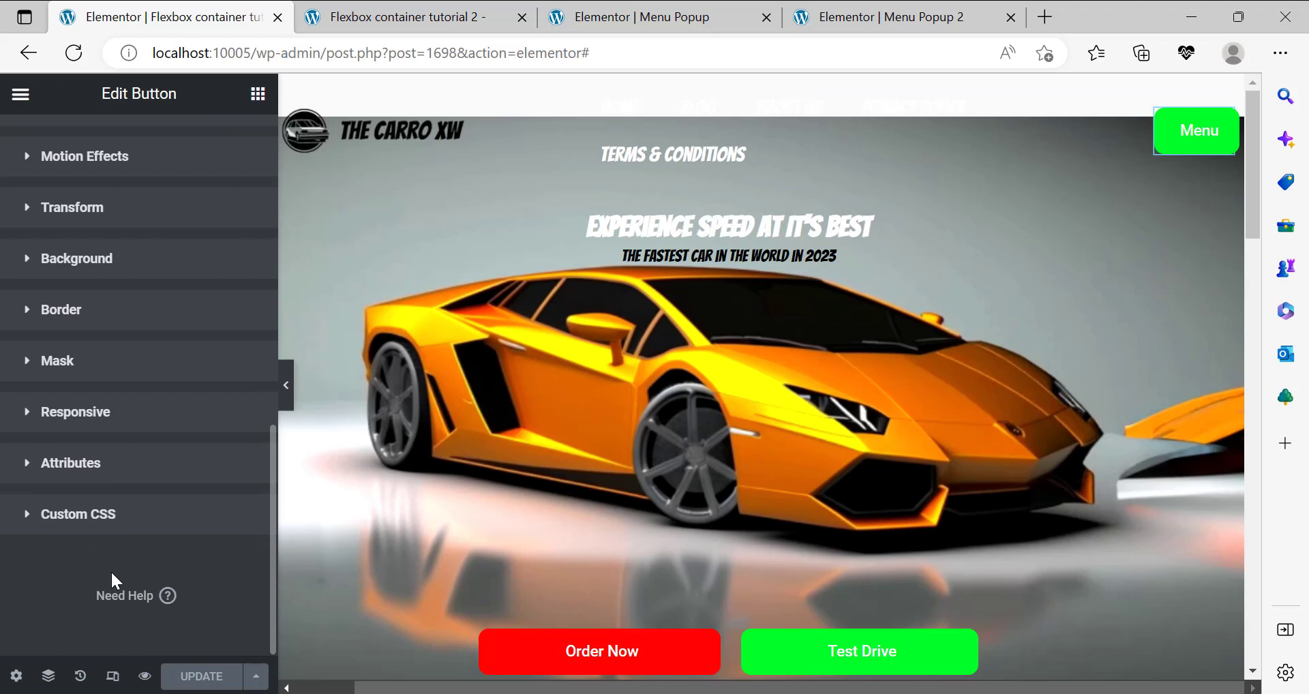
left_click(41, 416)
scroll(167, 453, "down", 2)
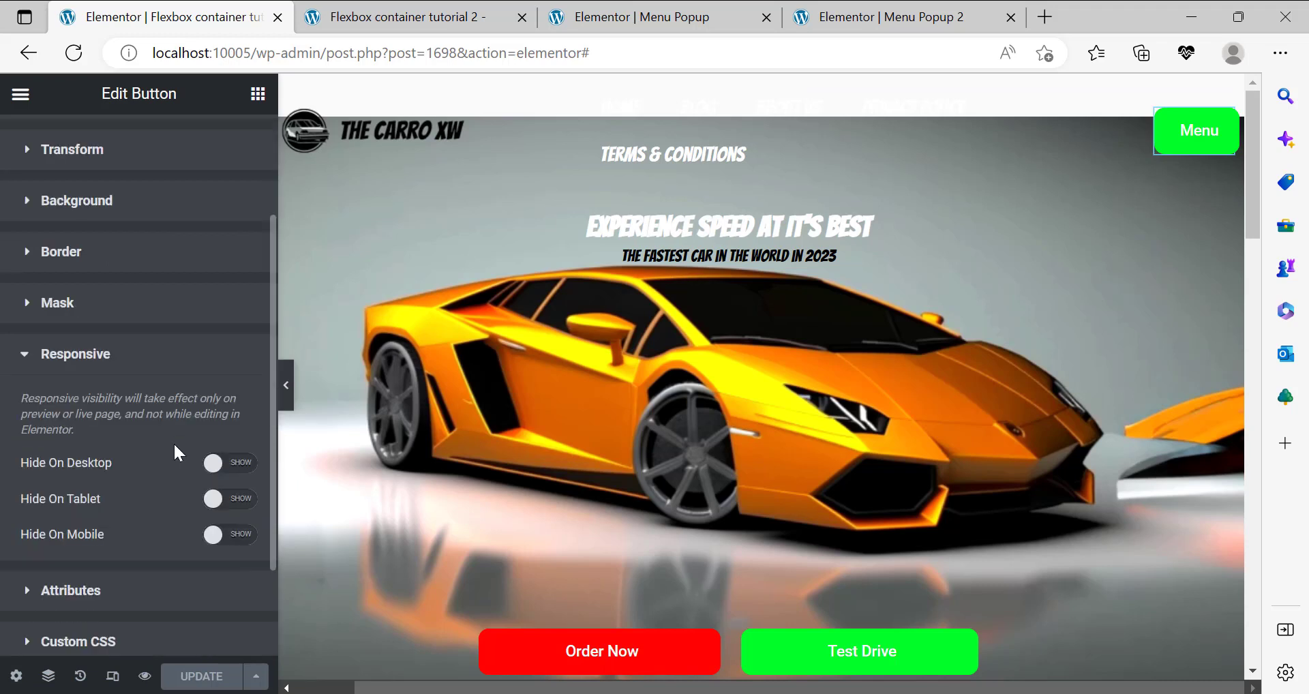
left_click(237, 466)
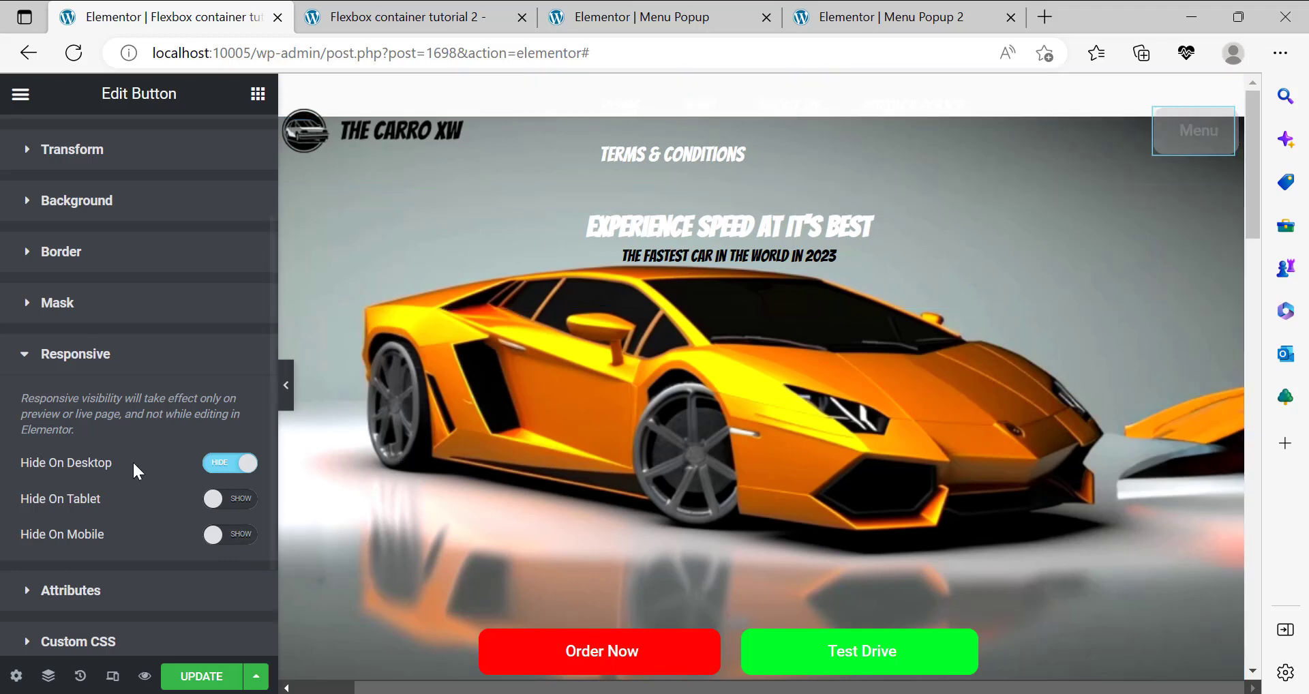
Replace the Menu button's # link with the dynamic Popup action
scroll(133, 461, "up", 3)
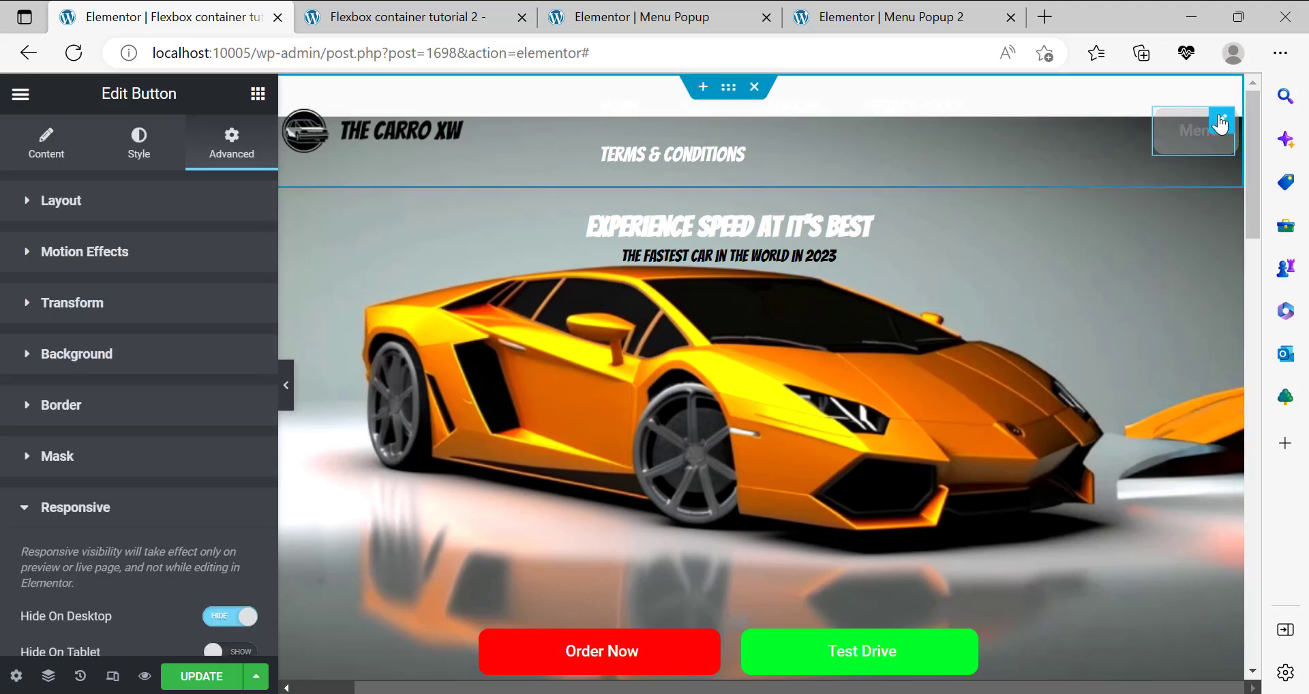
left_click(49, 158)
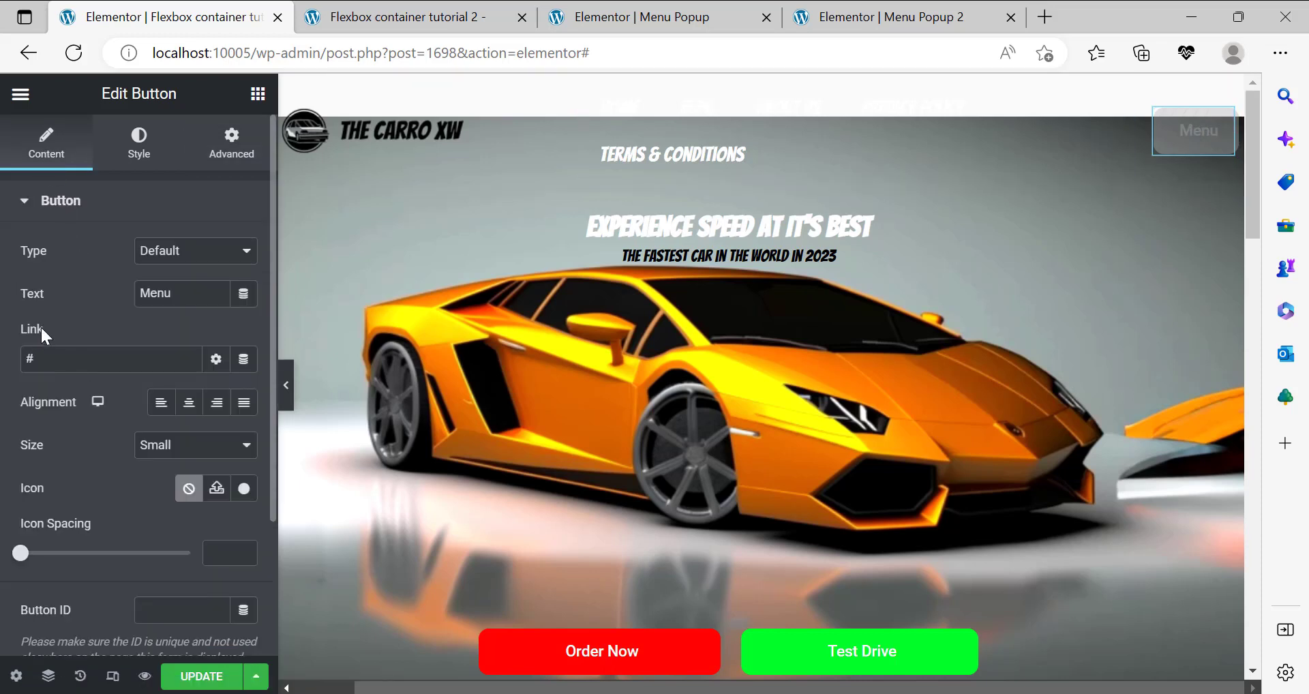
left_click(250, 366)
scroll(308, 583, "down", 1)
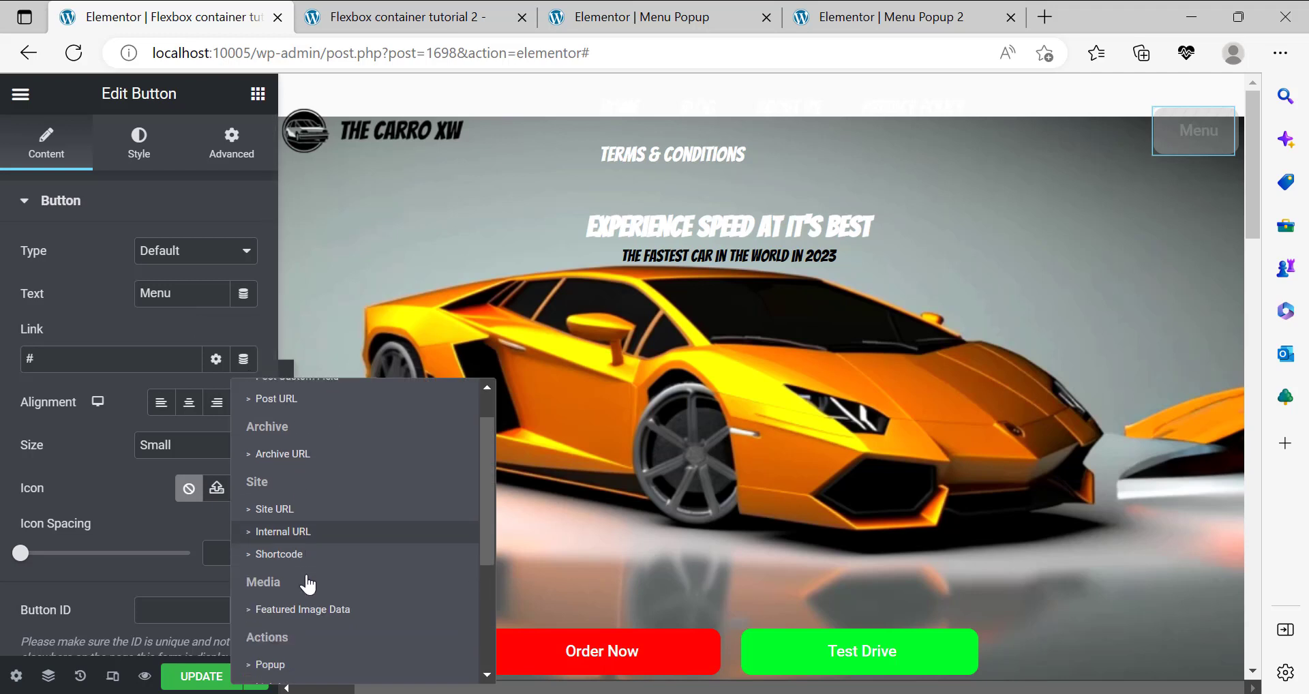
left_click(271, 664)
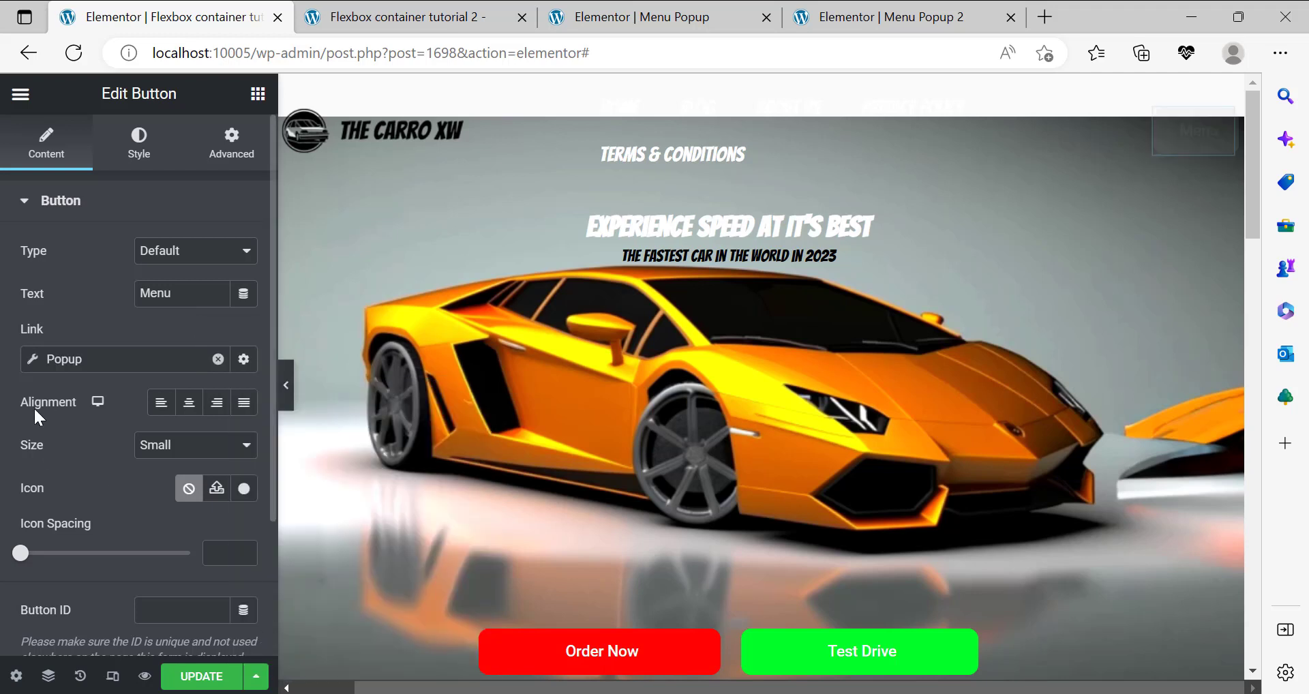
Configure the Menu button's popup link to open Menu Popup 2 (Template)
left_click(31, 362)
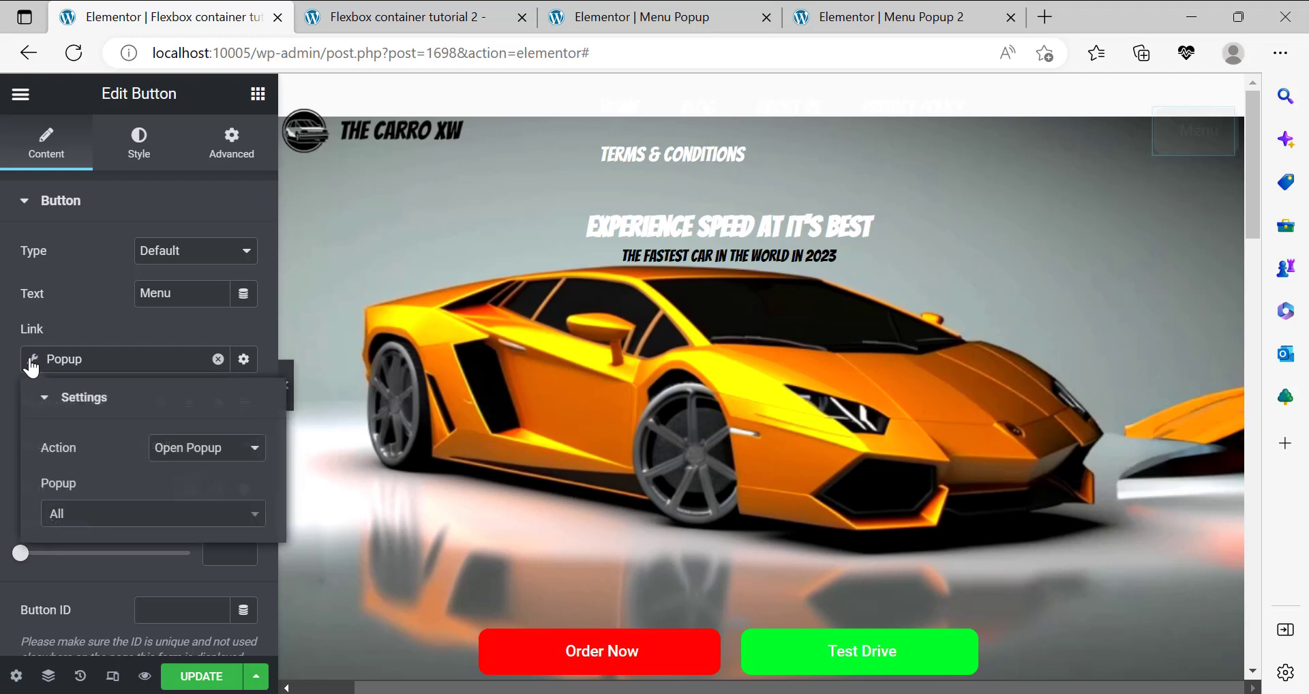
left_click(96, 522)
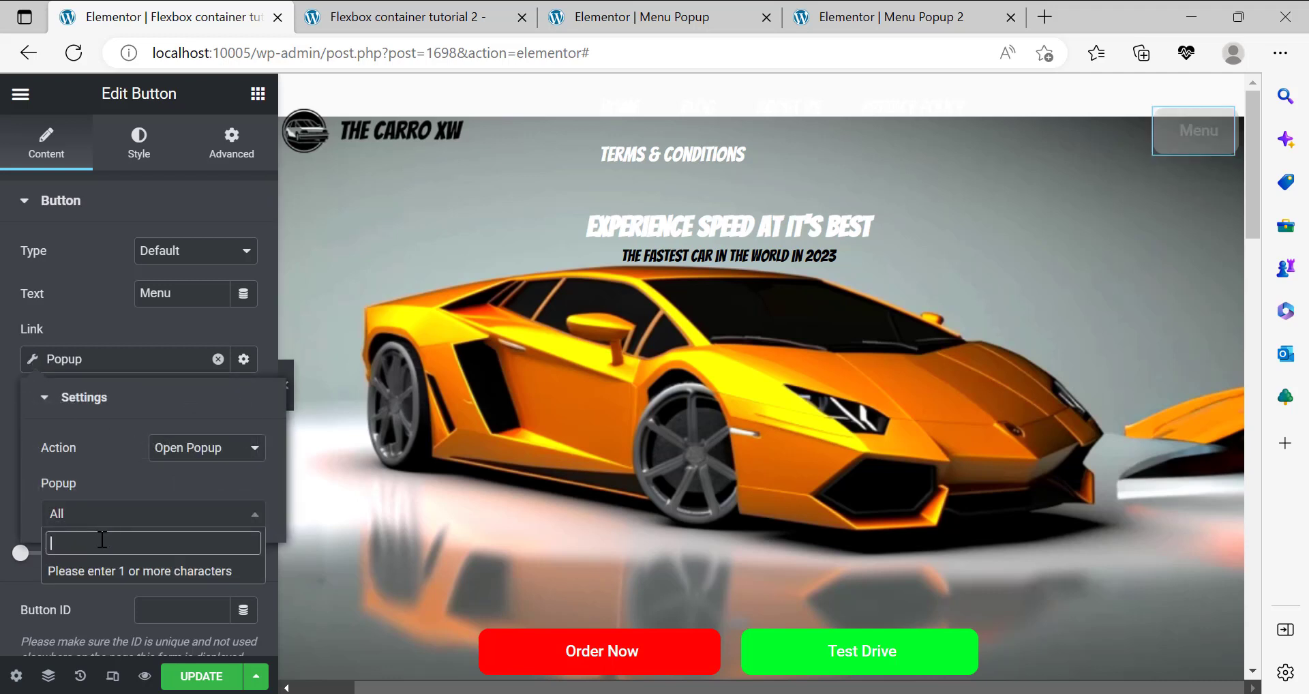
type("menu")
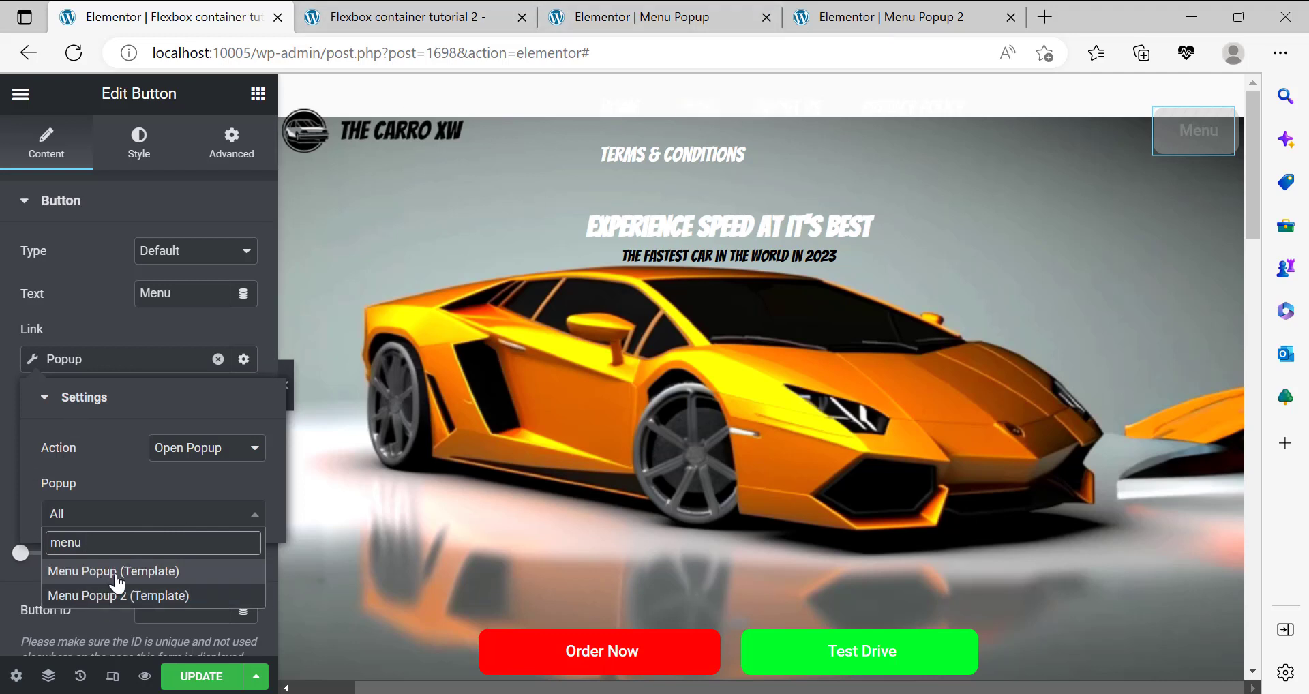
left_click(123, 596)
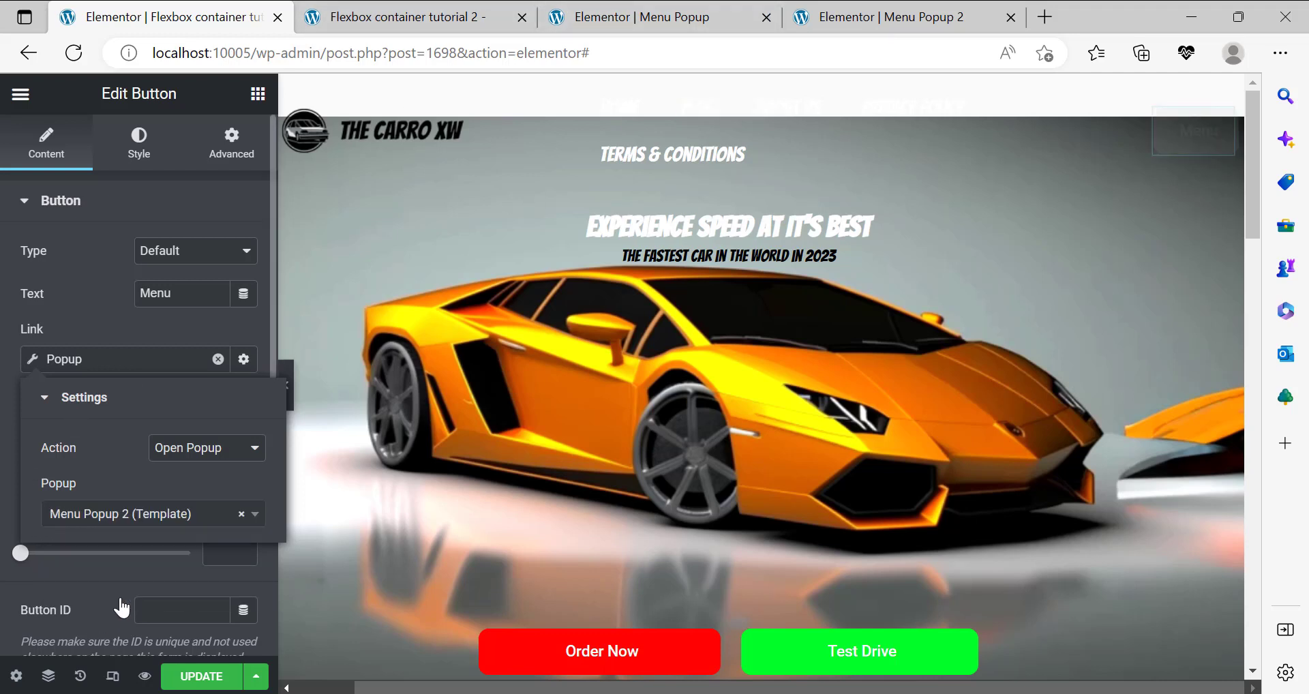
left_click(4, 443)
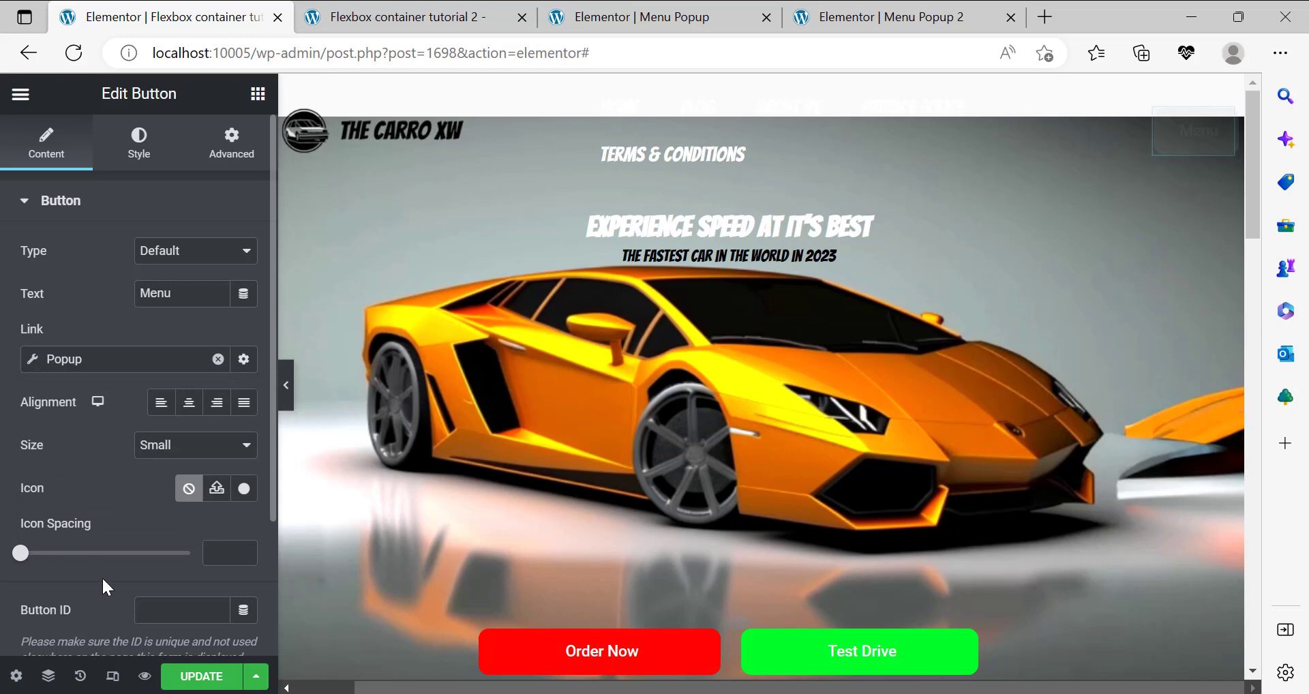
Save the page update and reload the Flexbox container tutorial 2 preview page
left_click(191, 677)
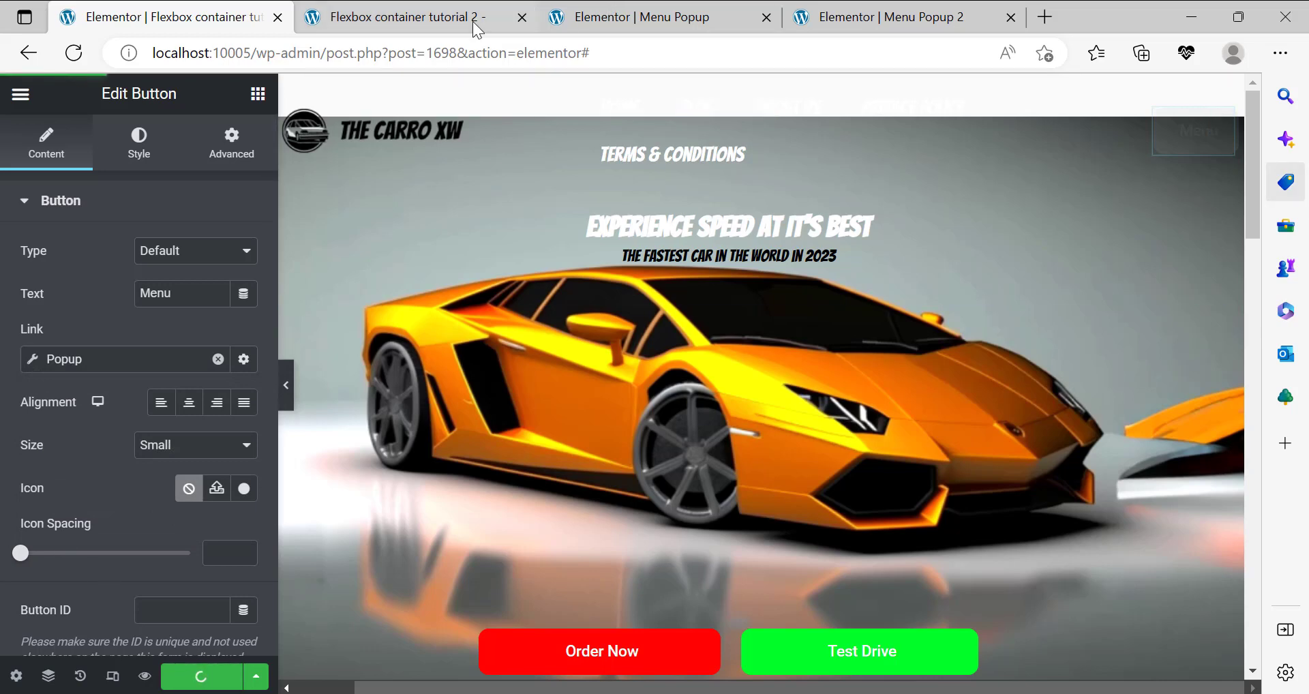
left_click(406, 14)
left_click(235, 14)
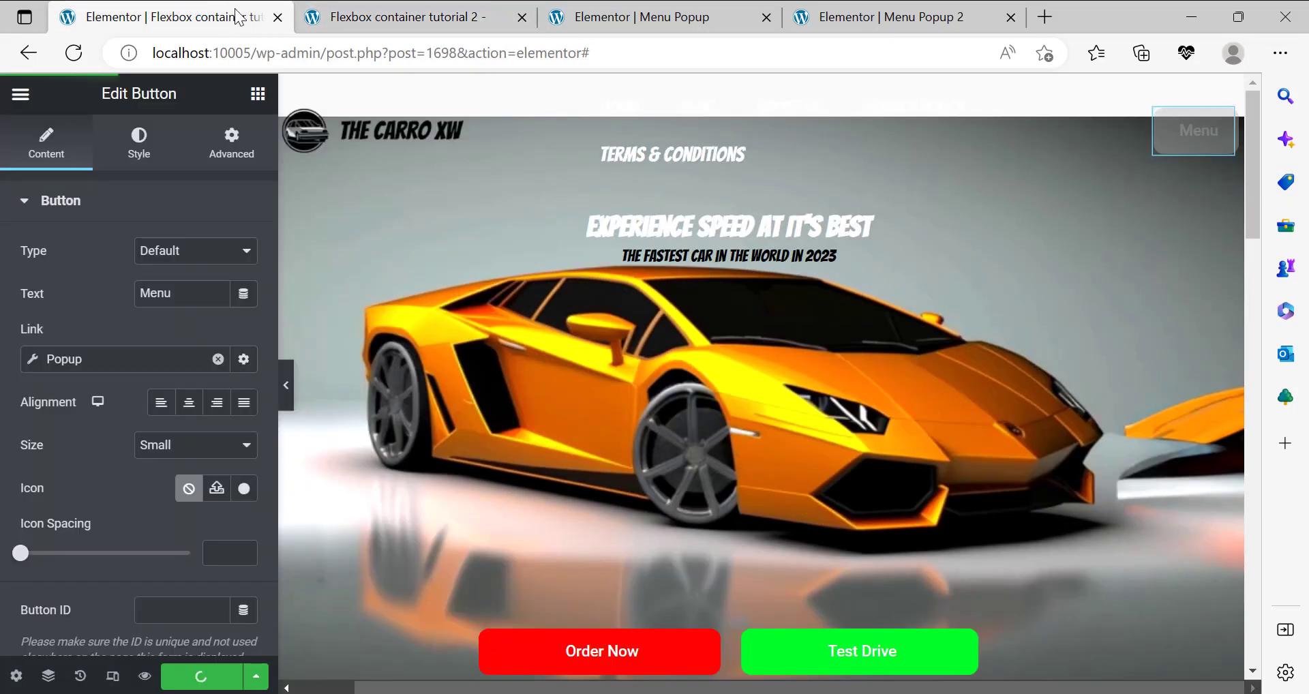
left_click(386, 10)
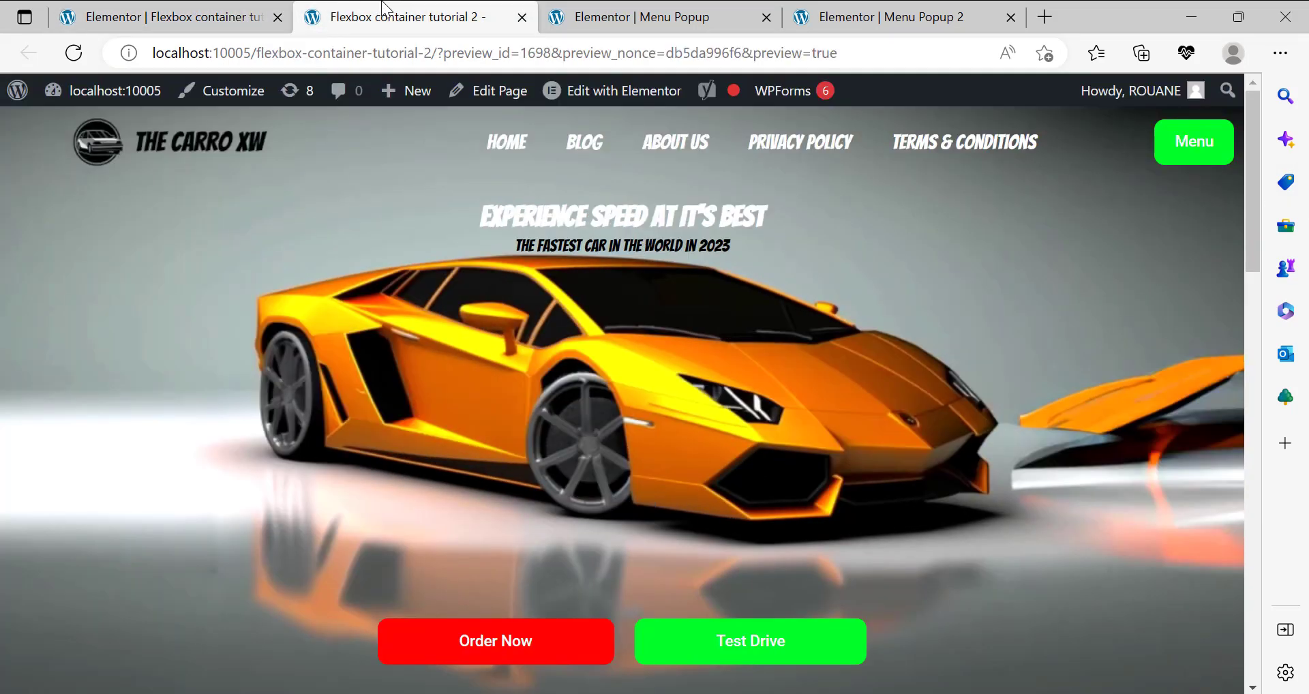
left_click(733, 62)
left_click(152, 12)
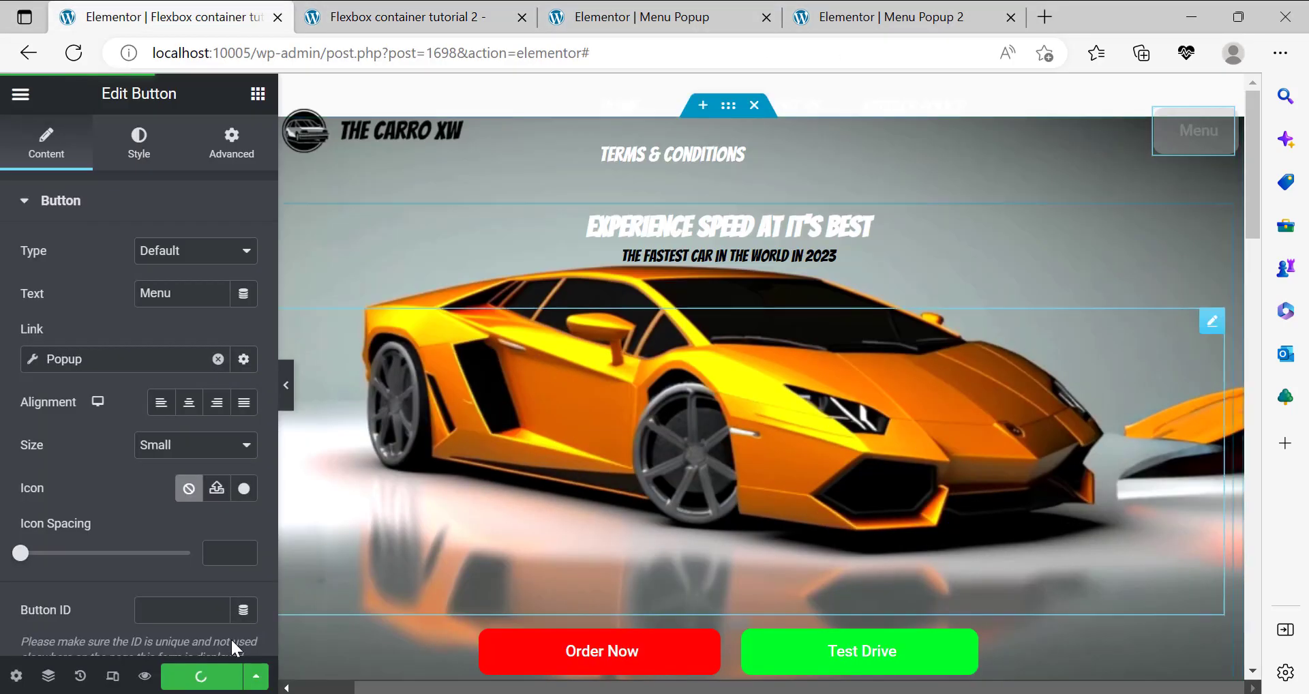
left_click(347, 10)
left_click(263, 9)
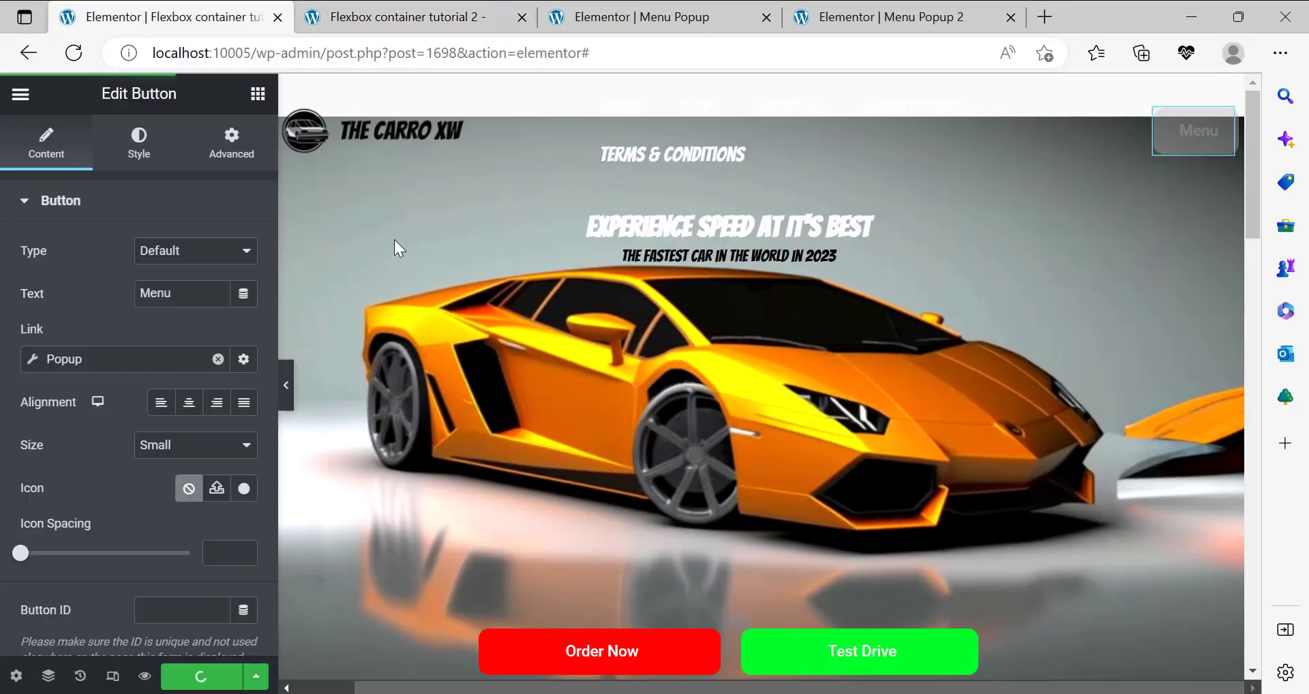
left_click(409, 16)
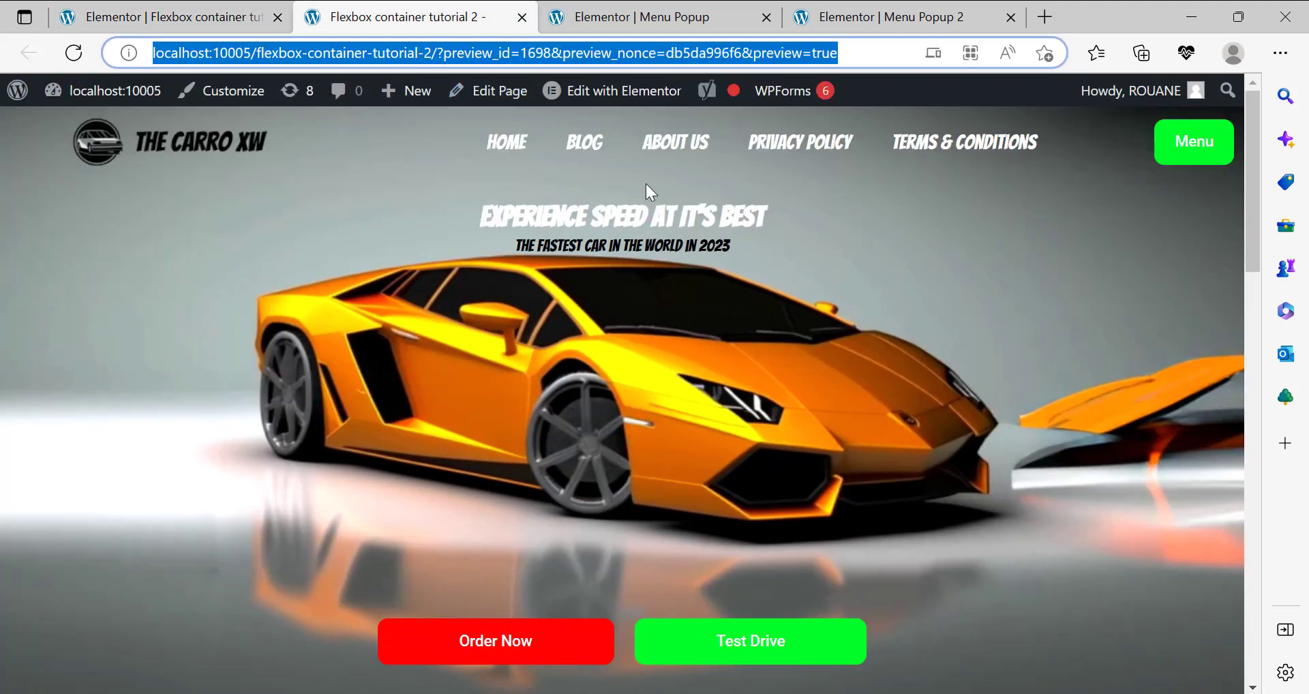
key("Return")
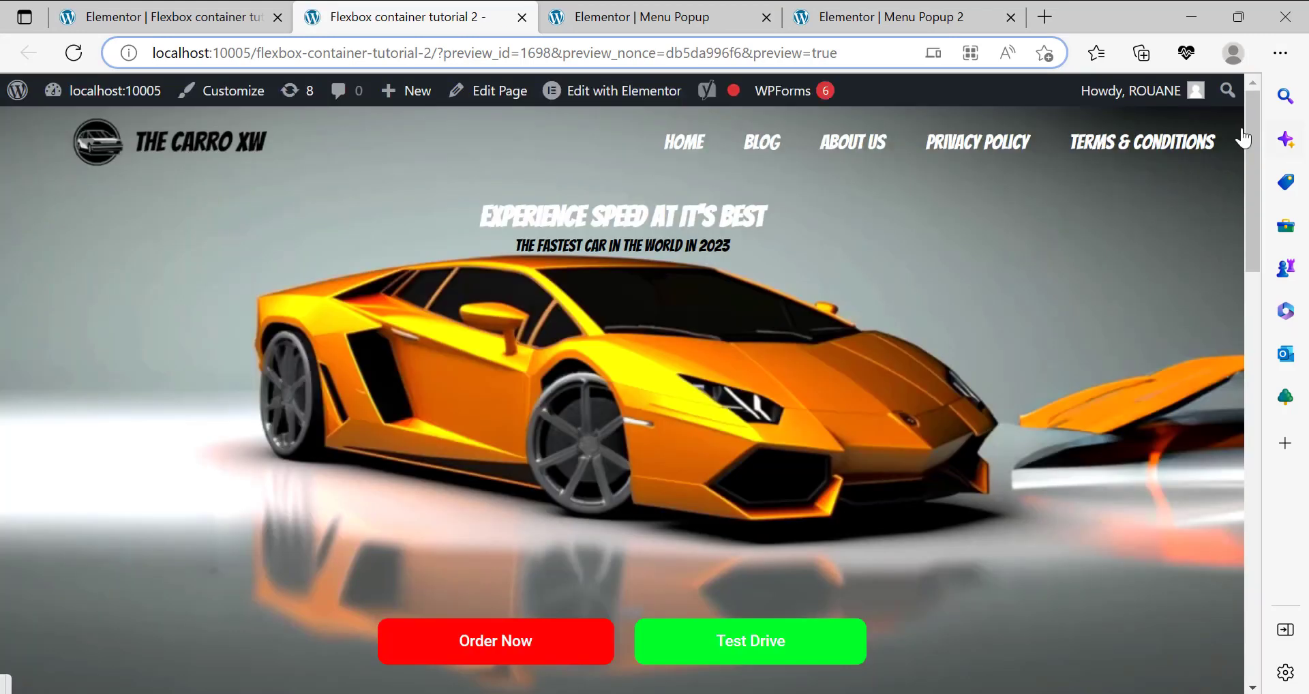
Shrink the browser window to tablet width, test opening and closing the Menu button's popup, and restore the full window
double_click(1124, 1)
left_click_drag(12, 272, 420, 297)
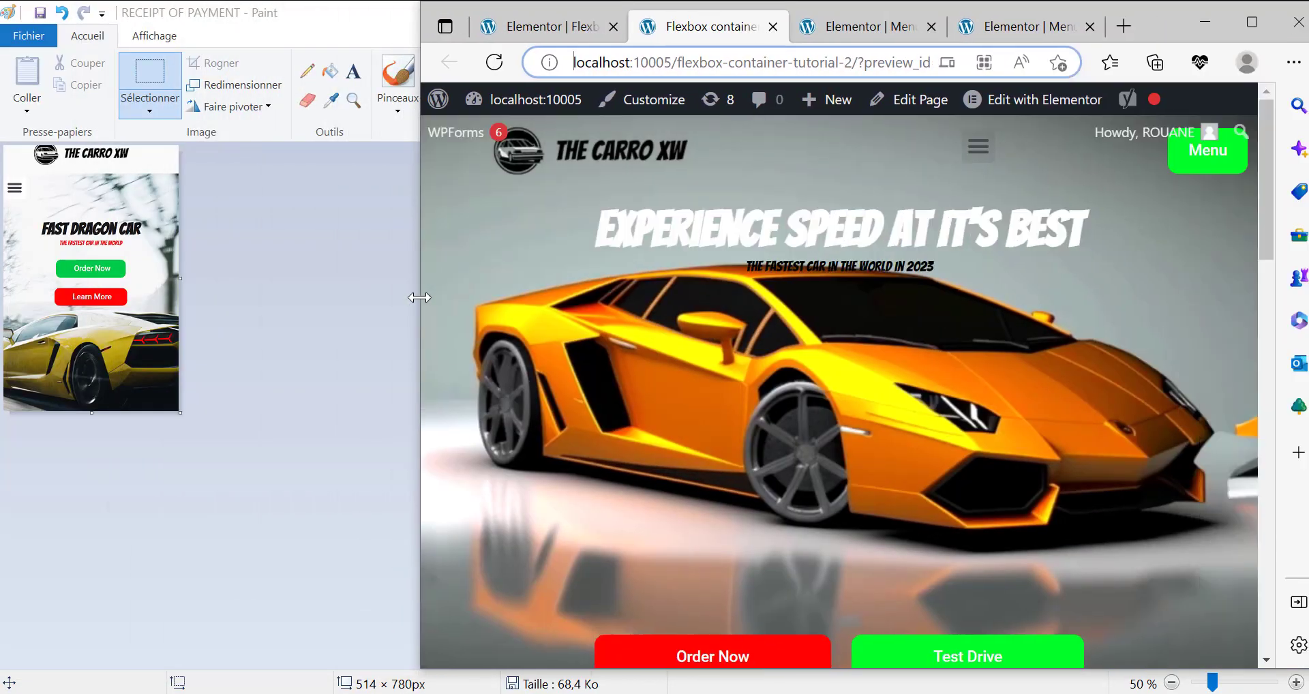
left_click(1225, 174)
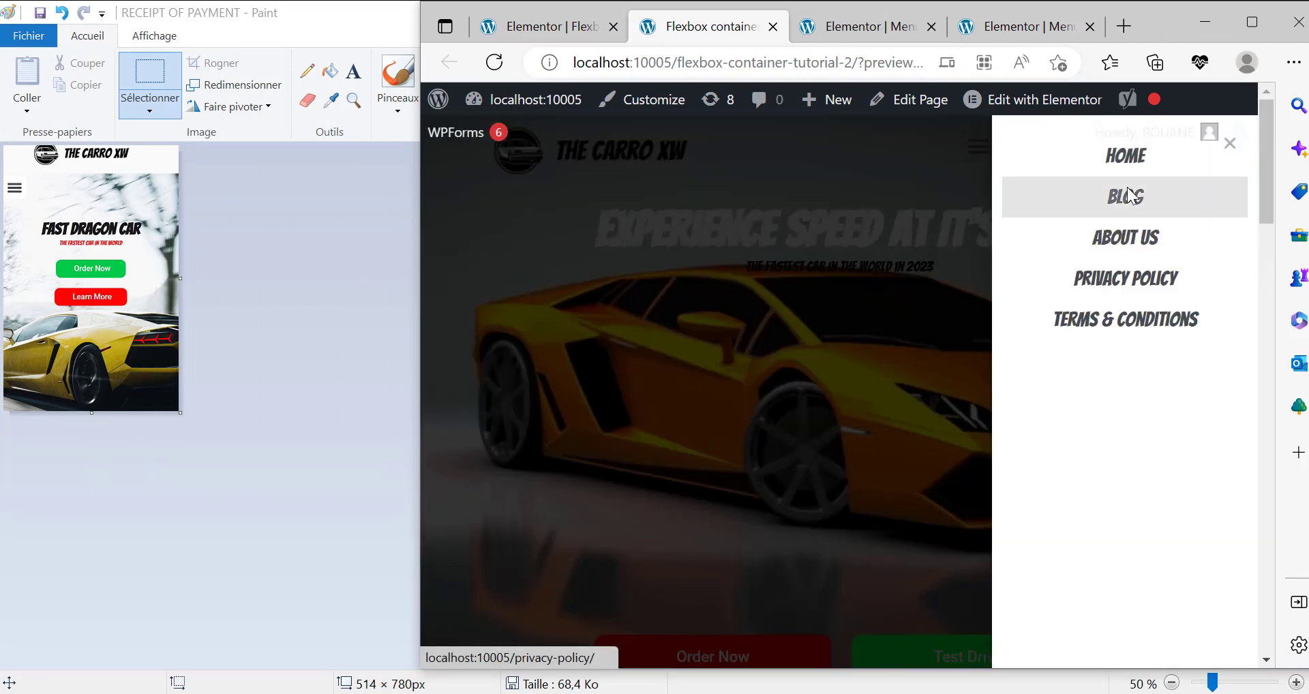
left_click(1232, 144)
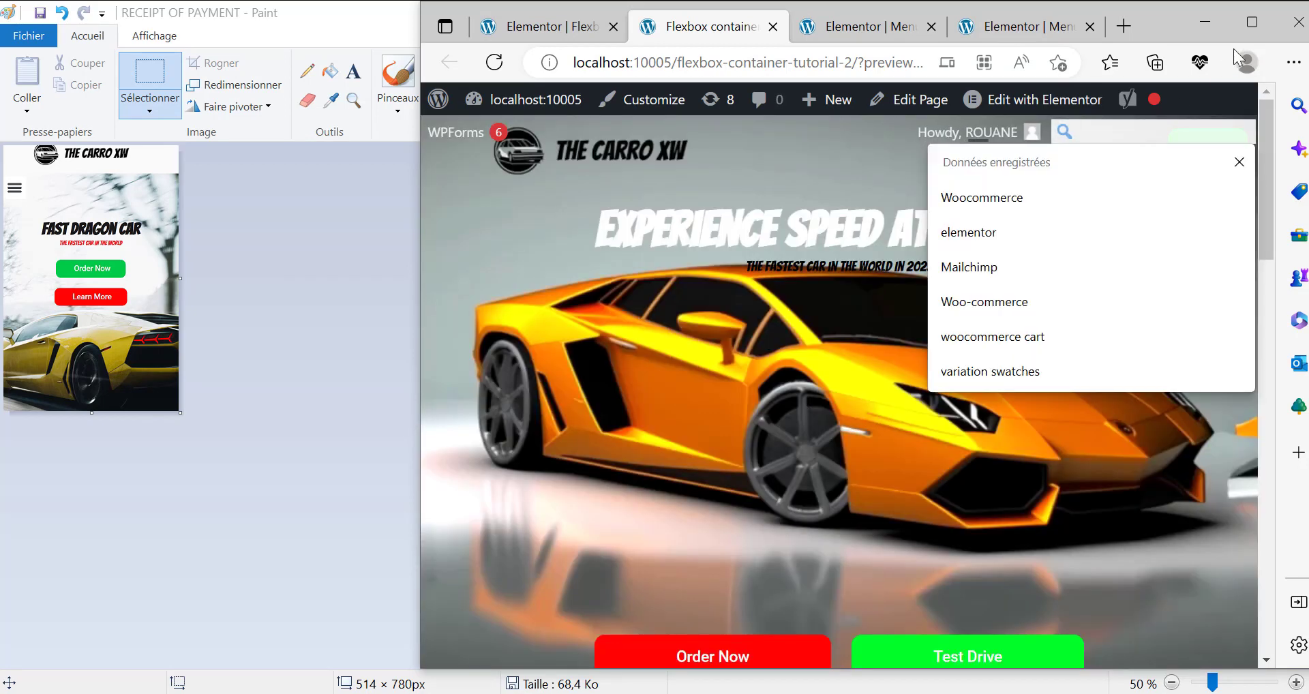
left_click(1252, 22)
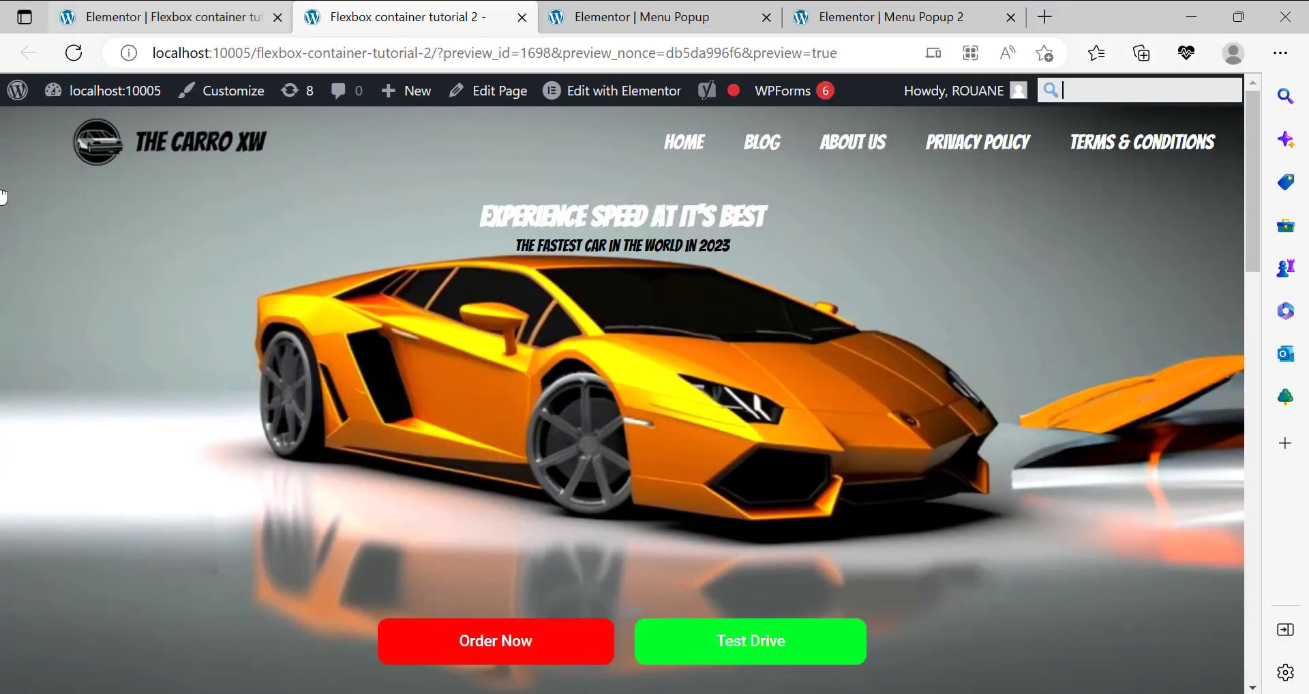
Compare the hamburger nav menu's dropdown with the Menu button's popup at tablet width, and maximize the window again
double_click(1136, 10)
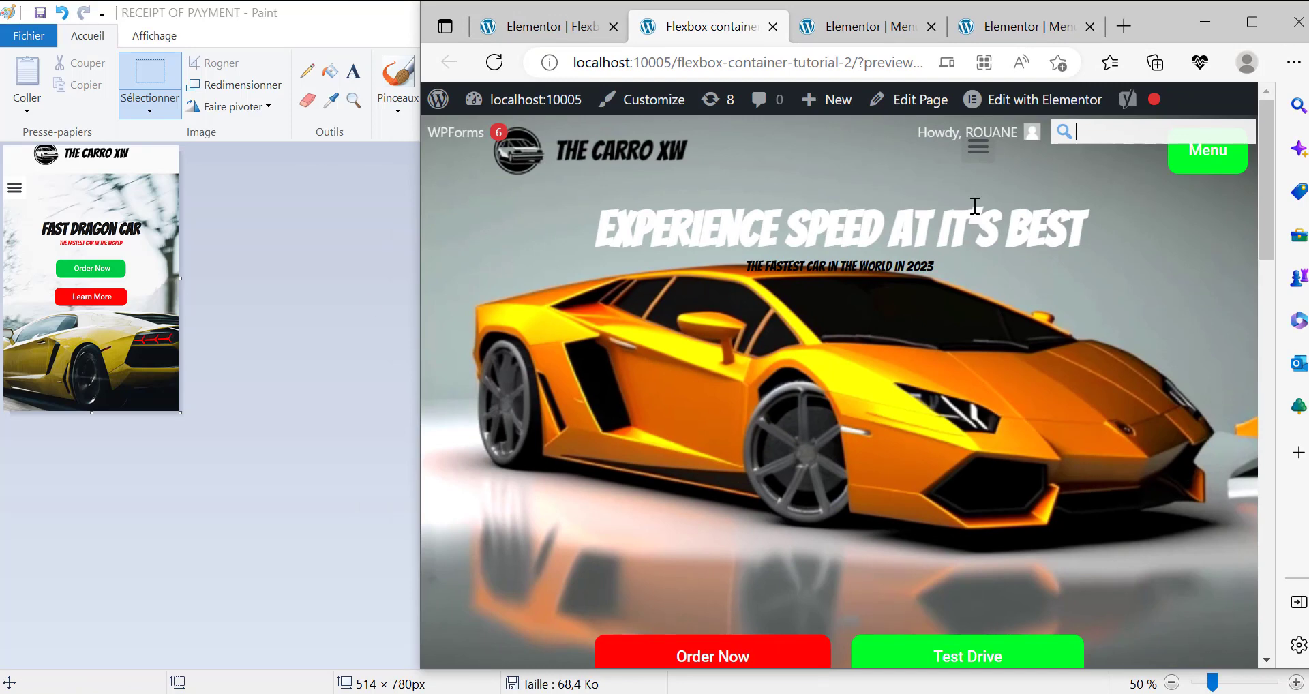
left_click(984, 169)
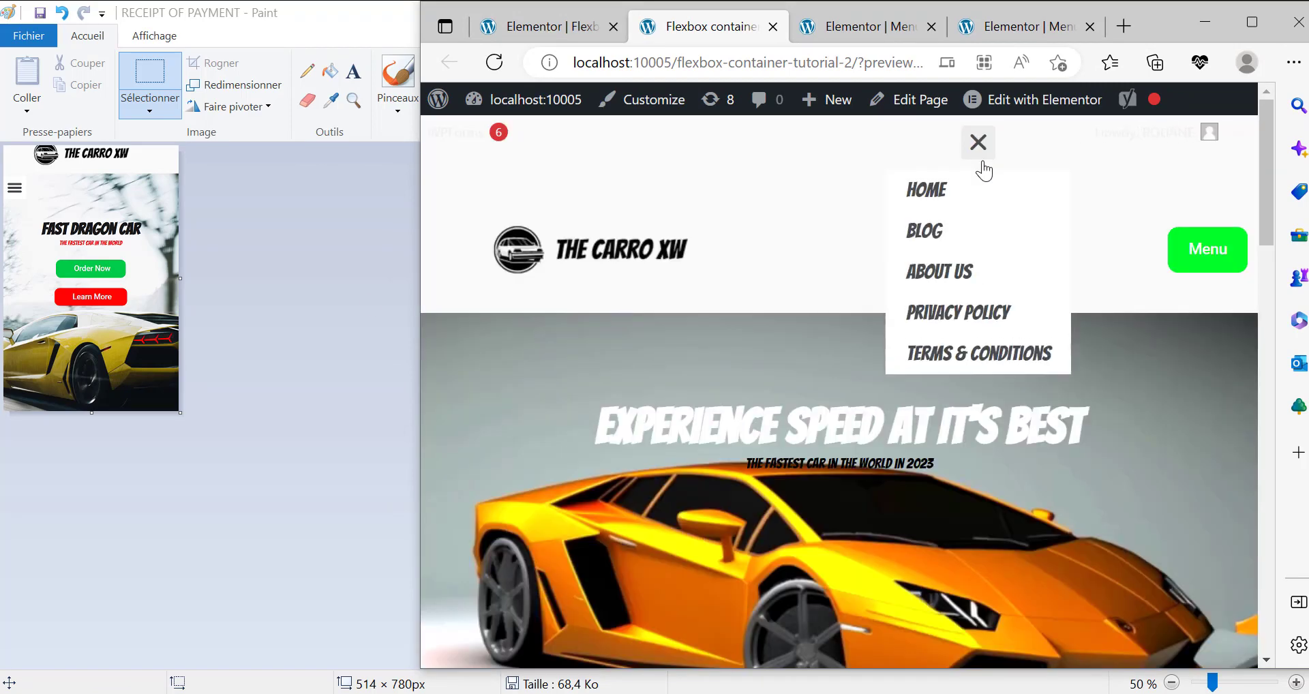
left_click(1220, 256)
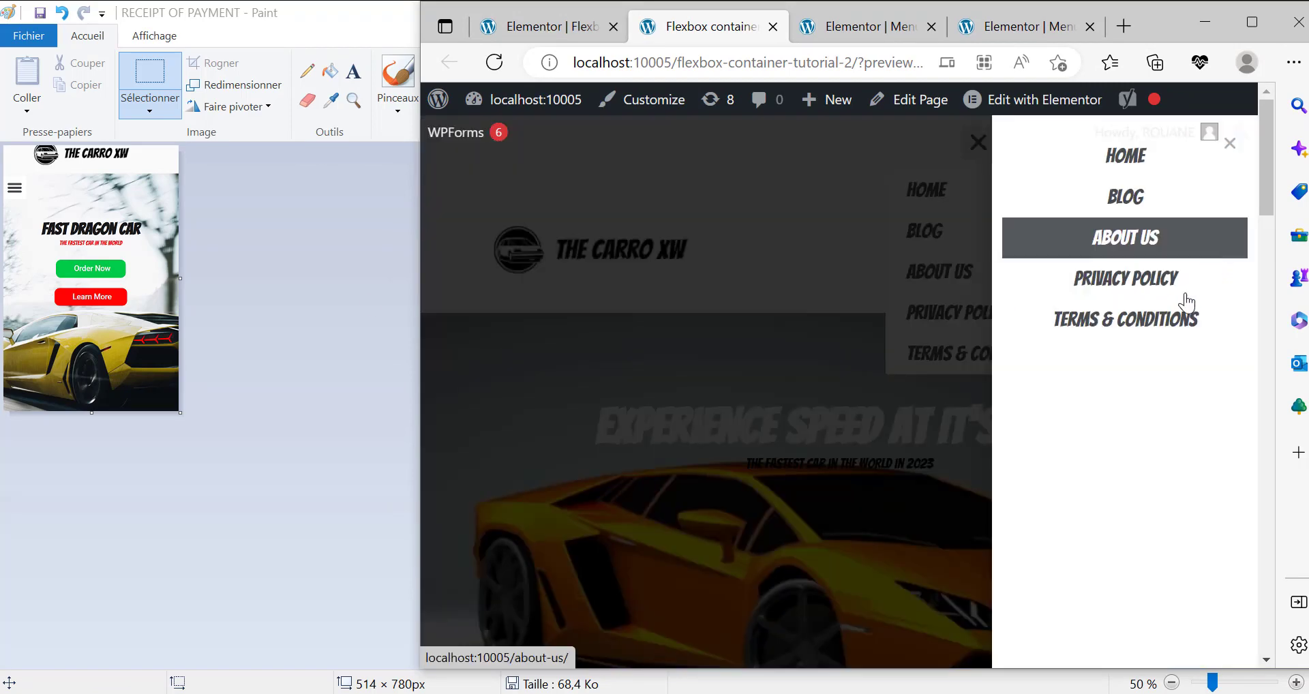
left_click(830, 244)
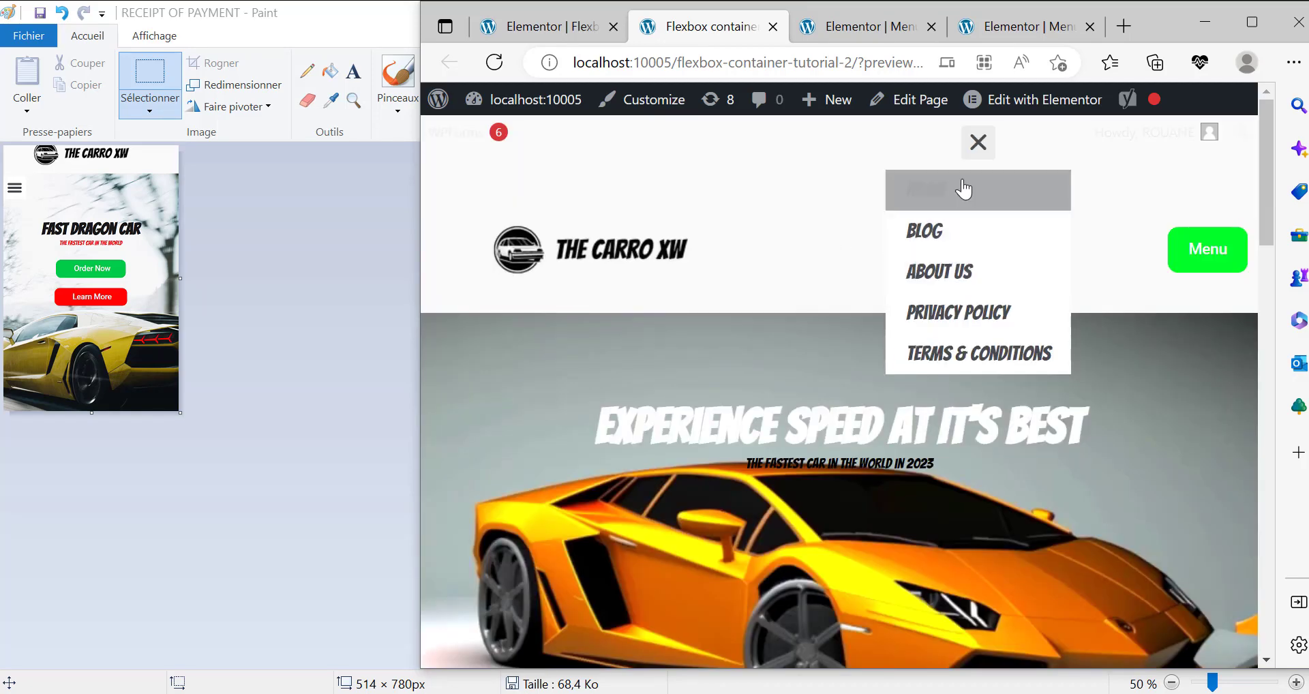
left_click(979, 142)
left_click(1251, 22)
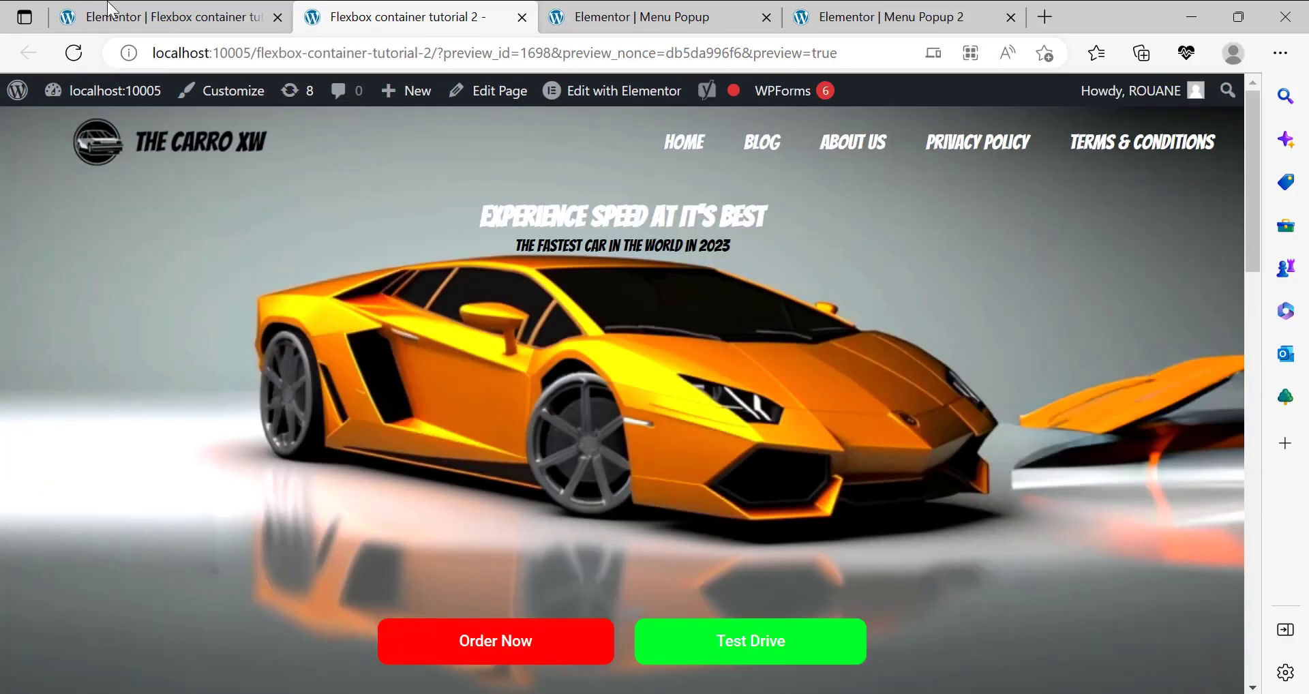
Return to the page editor and, in the tablet view, hide the header's nav menu on tablet
left_click(153, 18)
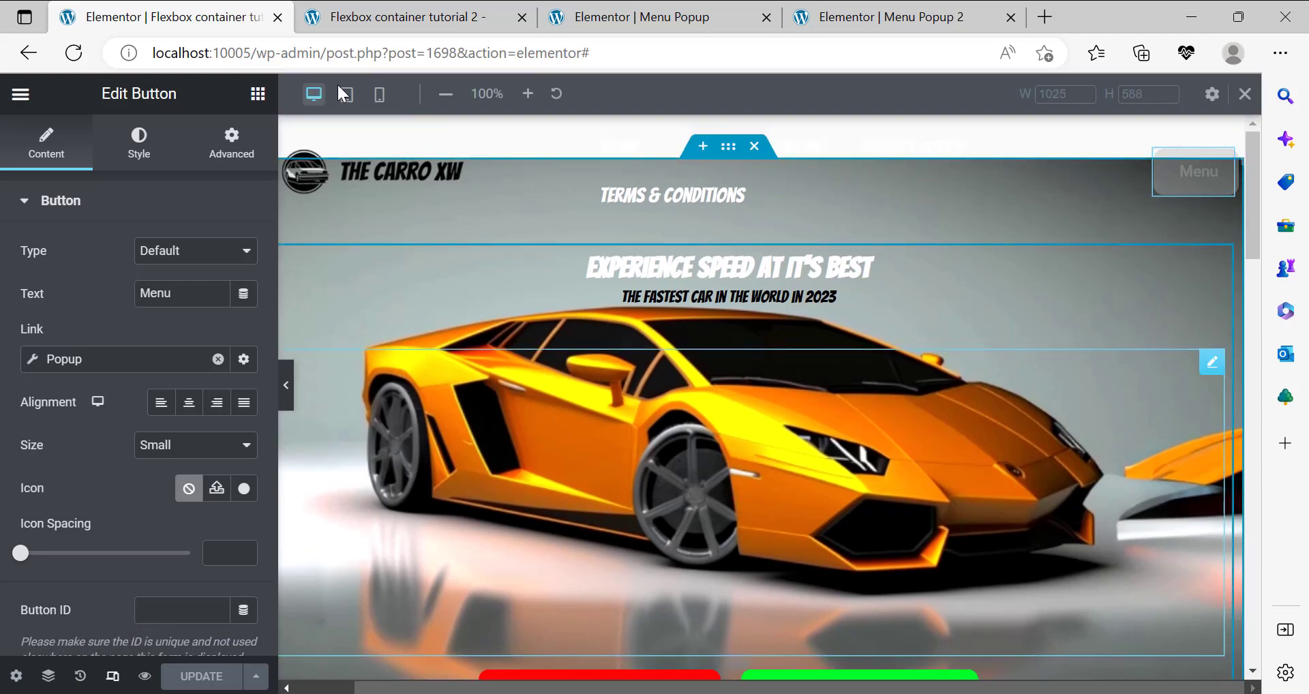
left_click(347, 94)
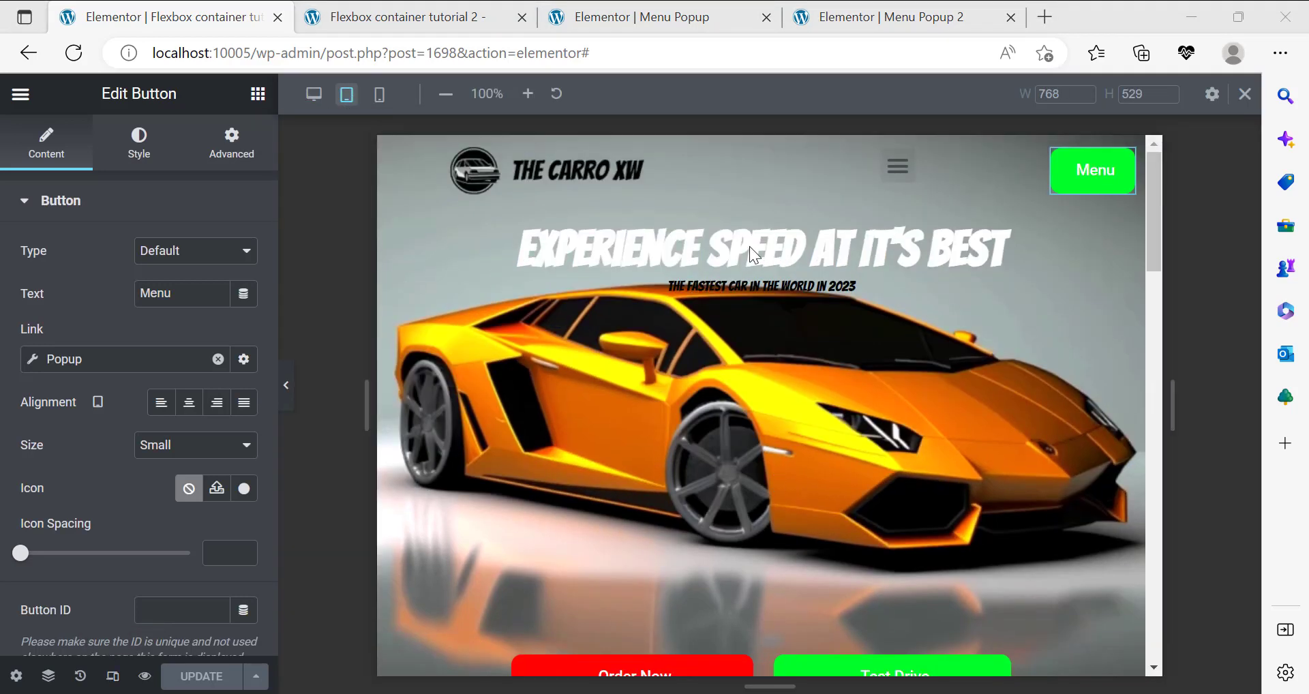
left_click(980, 168)
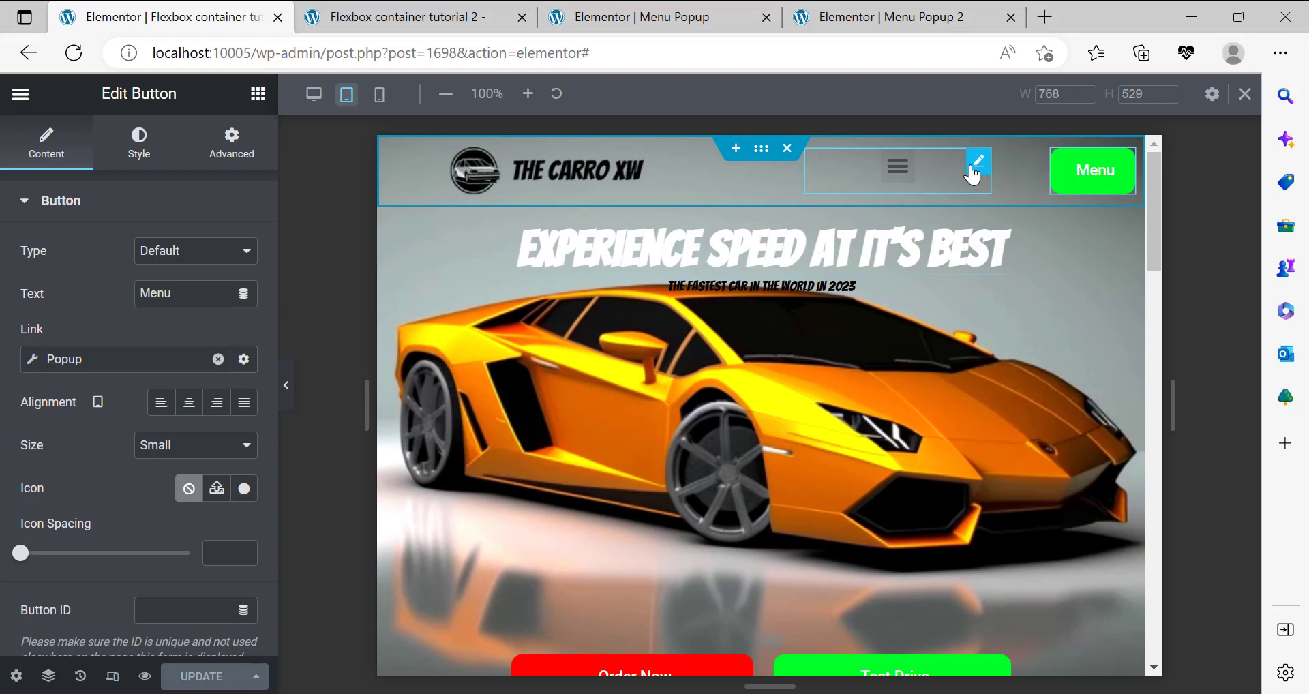
left_click(229, 146)
scroll(164, 403, "down", 5)
scroll(164, 405, "down", 4)
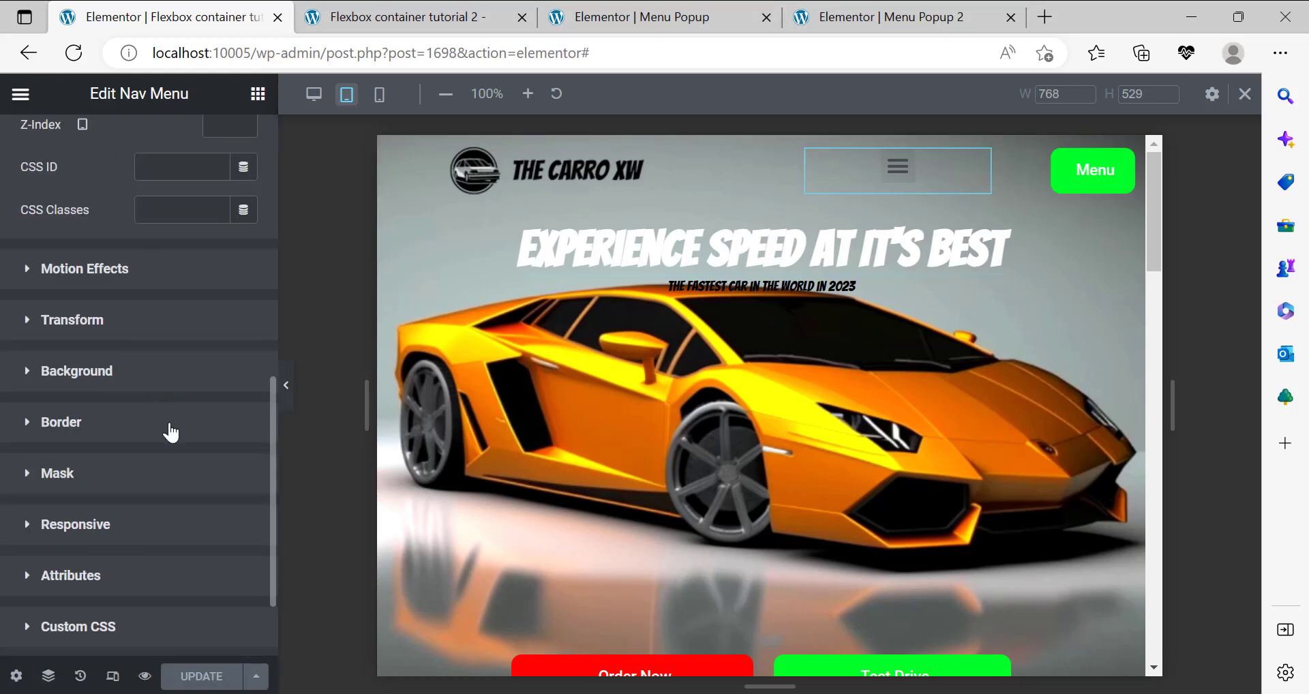
left_click(86, 413)
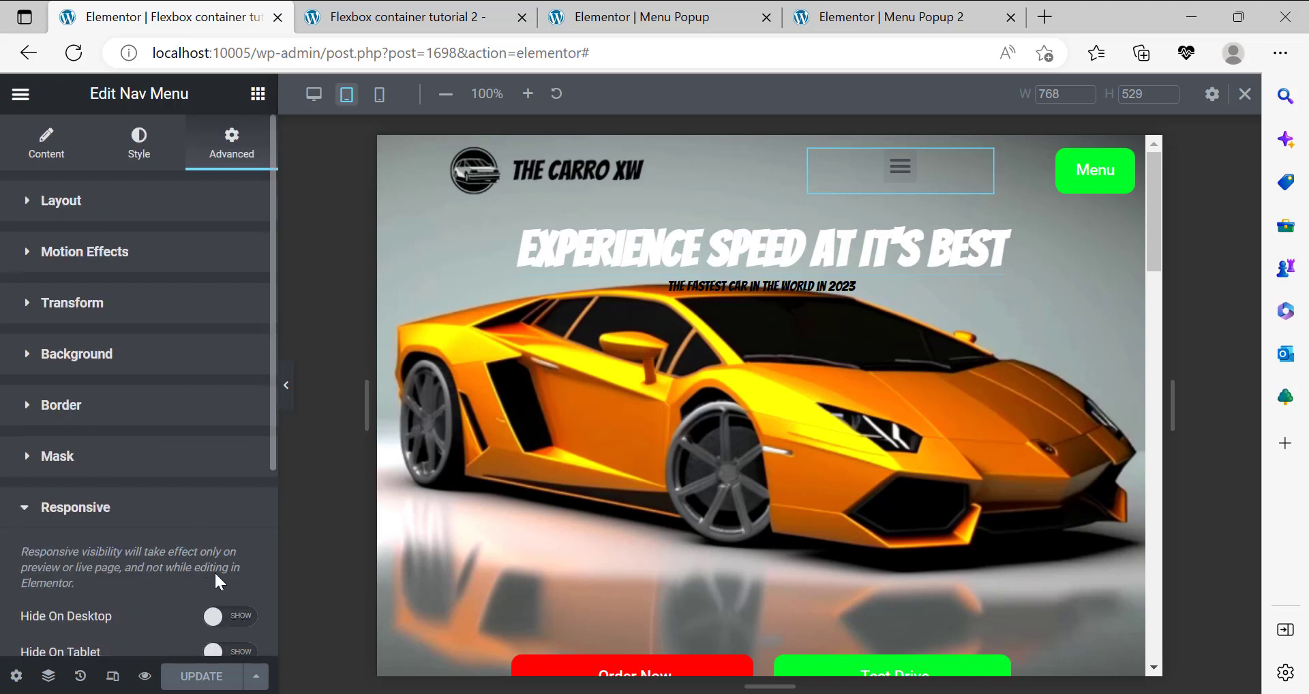
scroll(214, 570, "down", 2)
left_click(238, 500)
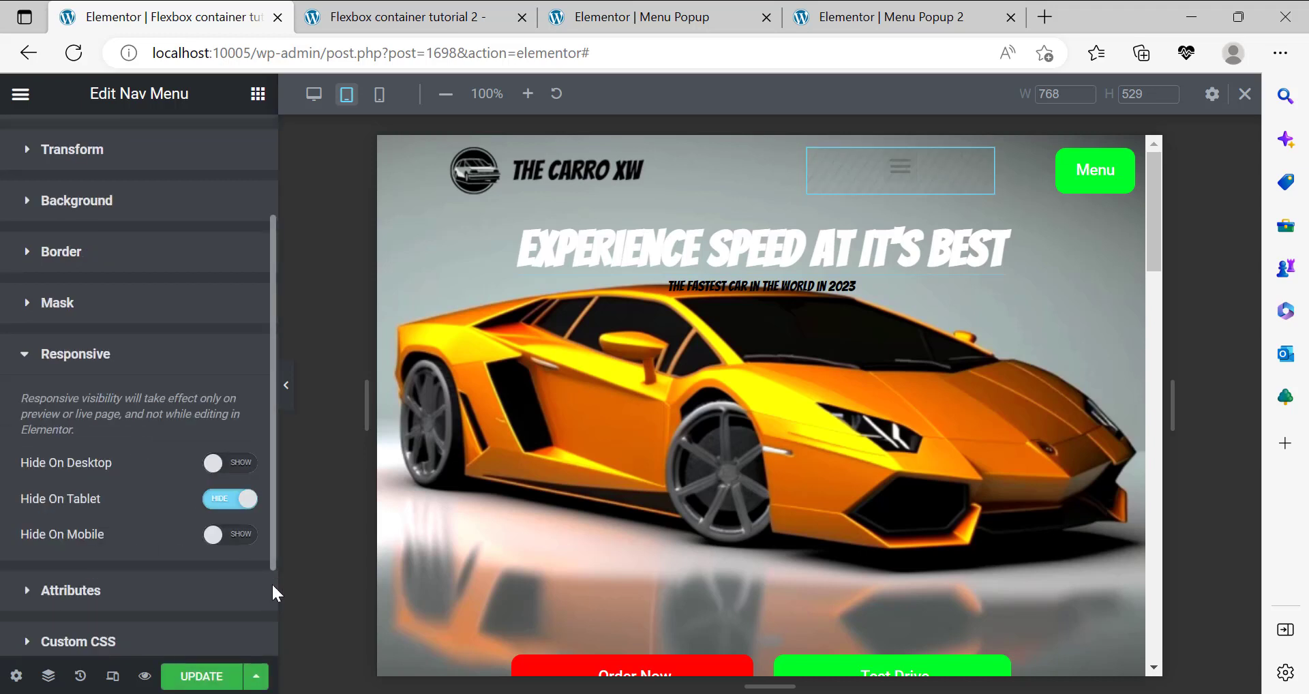
Hide the header's nav menu on desktop and mobile as well, and save the page update
left_click(235, 467)
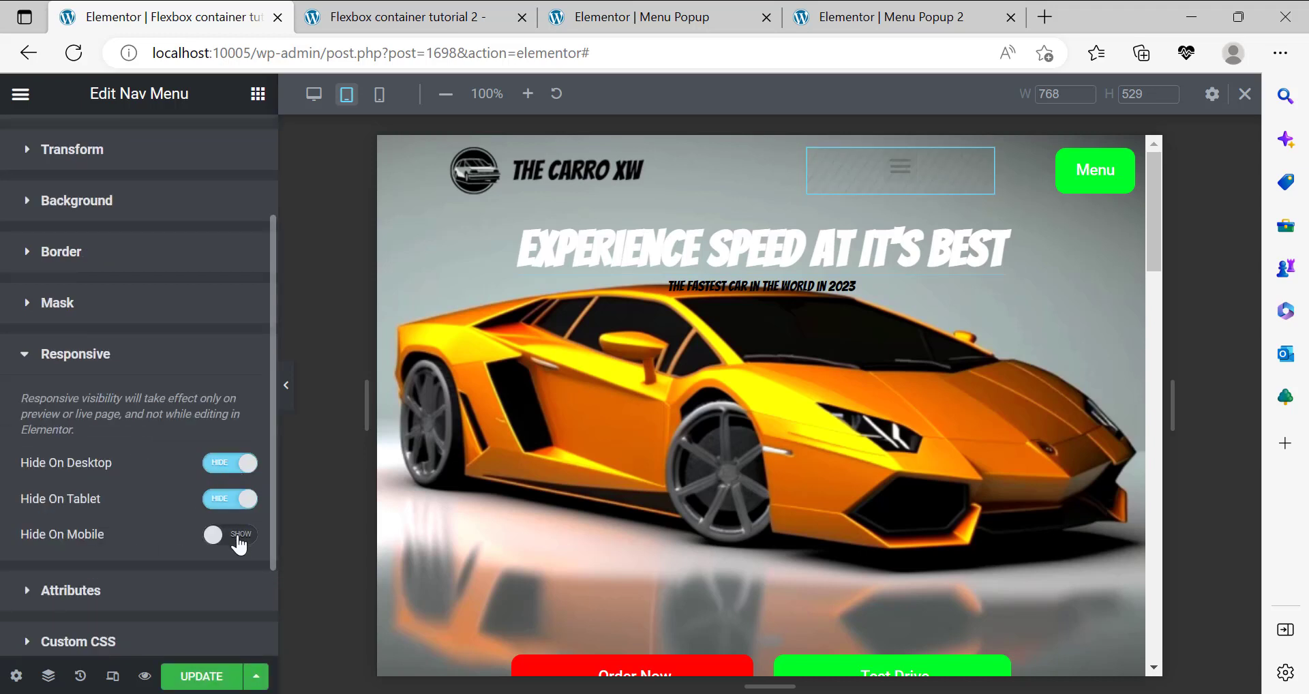
left_click(238, 538)
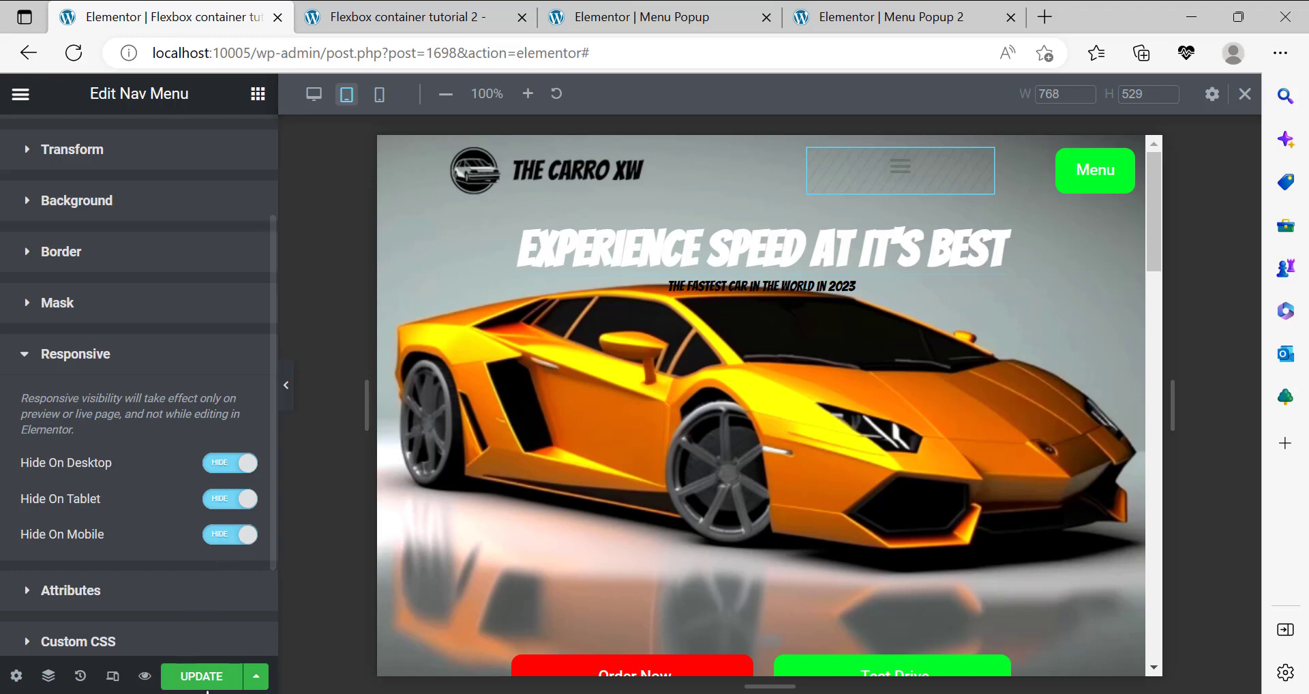
left_click(208, 677)
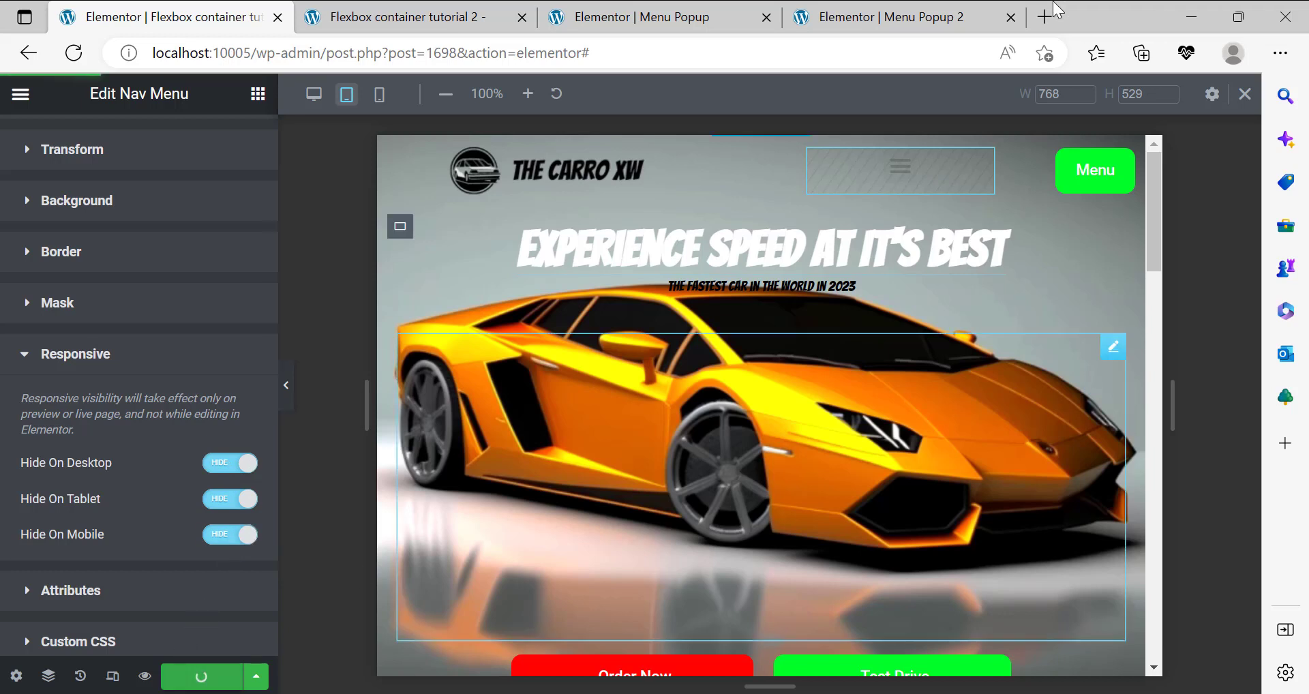
Show the Flexbox container tutorial 2 preview in a tablet-width browser window and reload the page
left_click(412, 15)
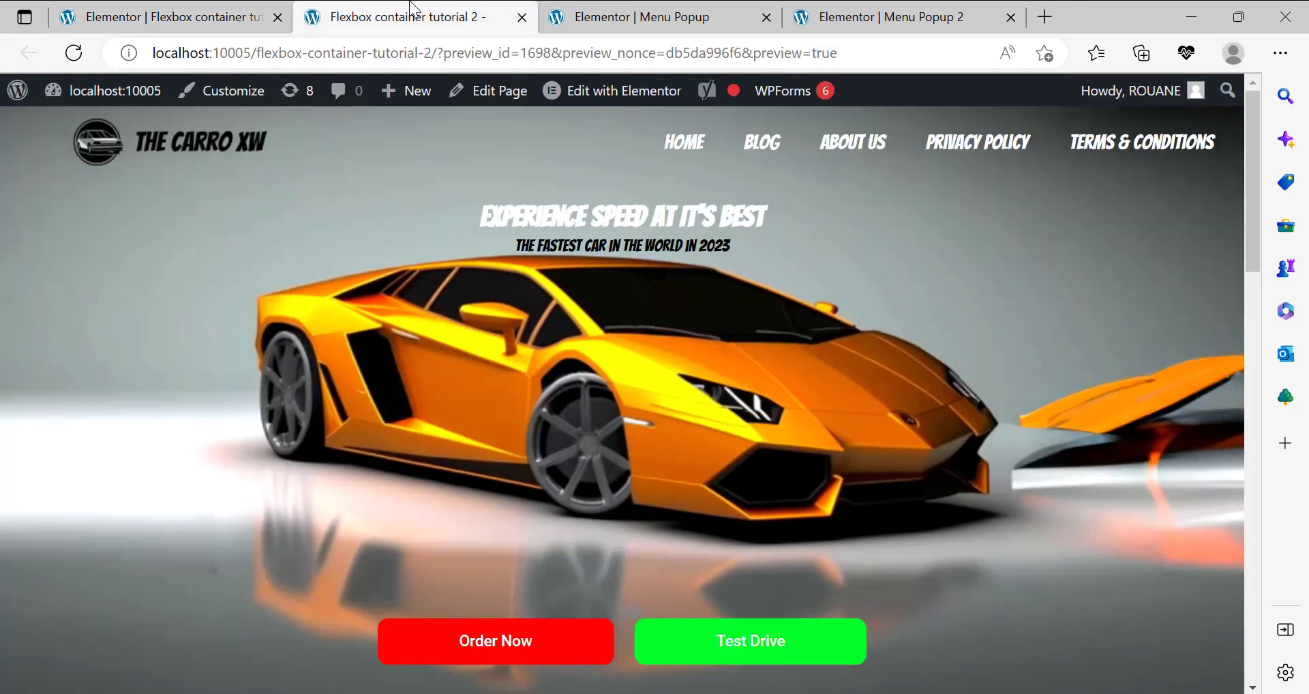
double_click(1074, 11)
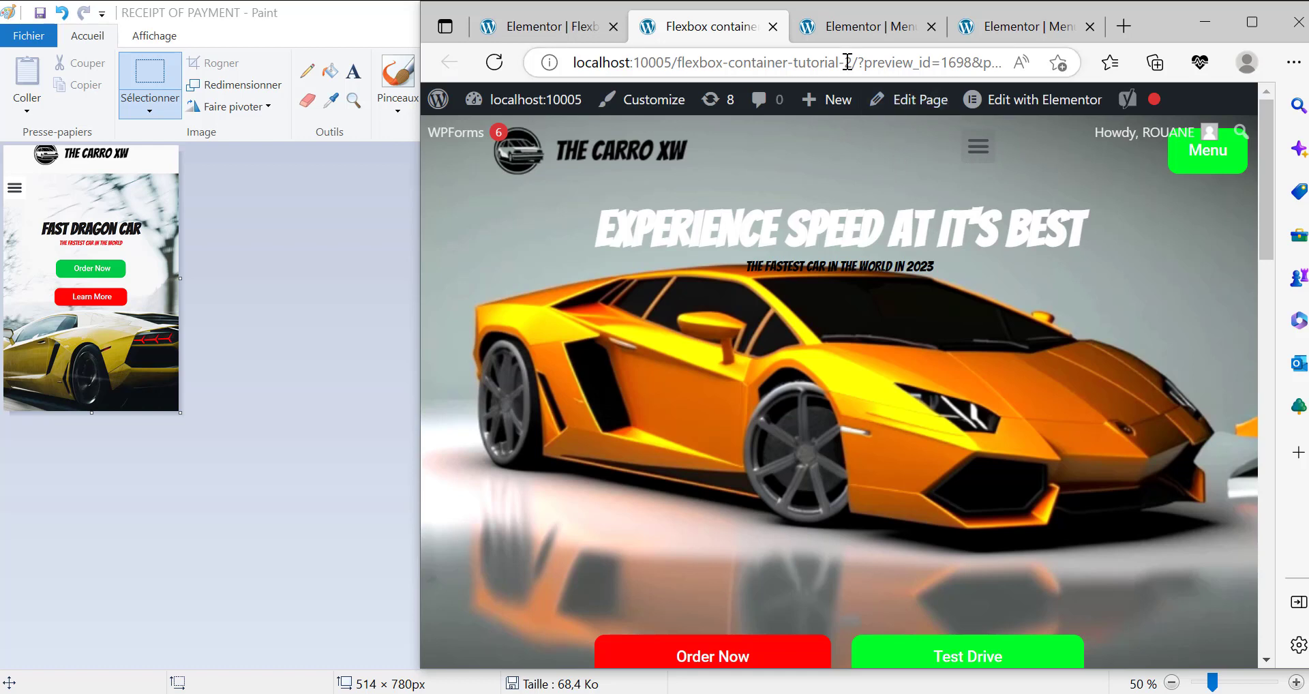
key("F5")
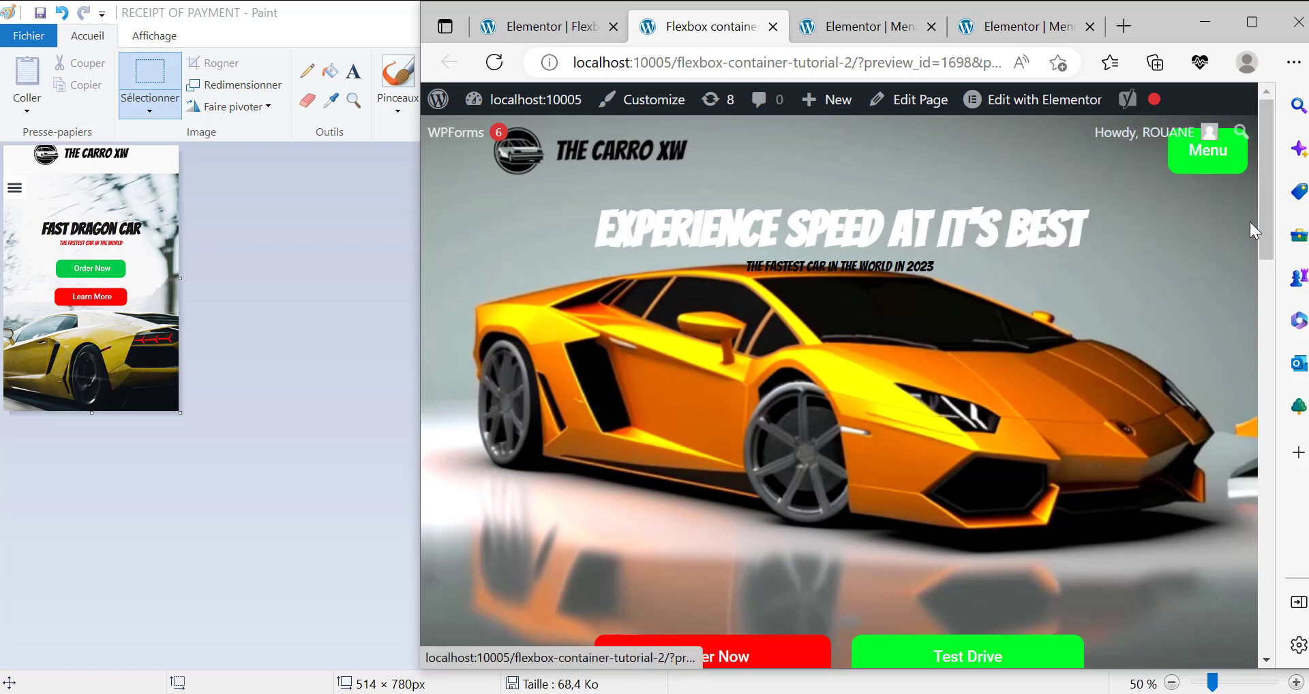
Test opening and closing the header Menu button's popup at tablet width, and check the page sections further down
left_click(1229, 176)
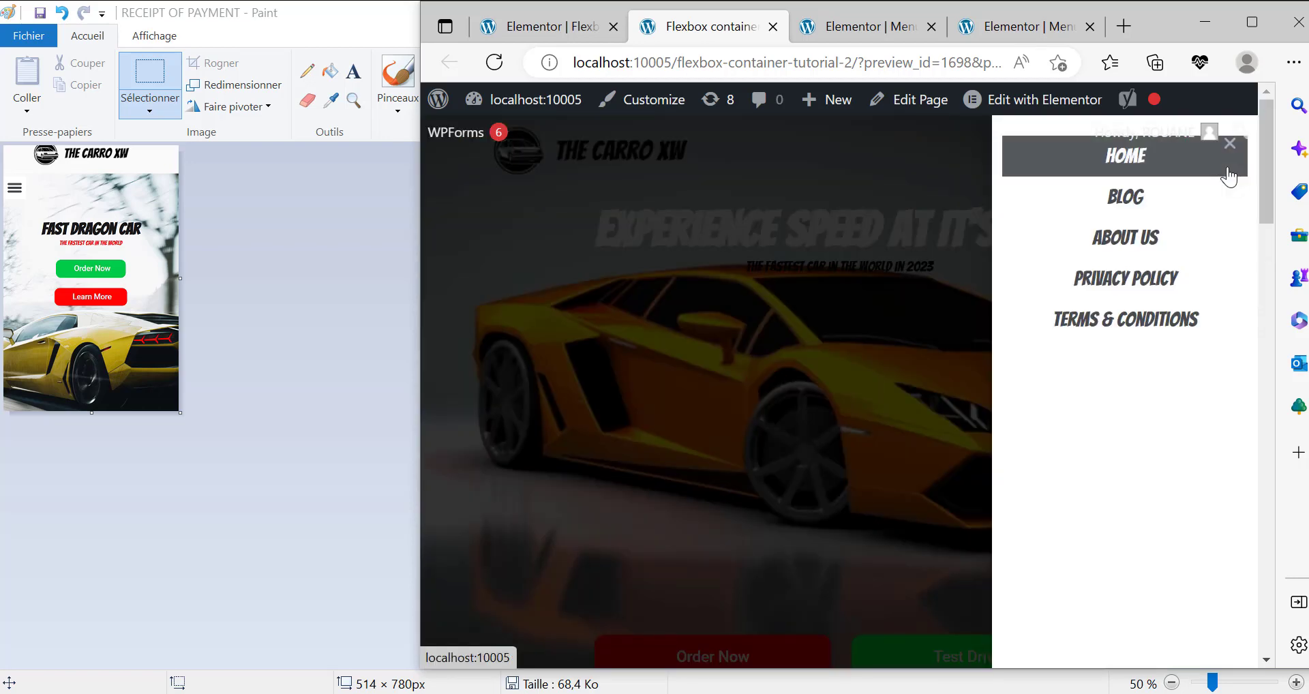
left_click(801, 153)
scroll(990, 389, "down", 10)
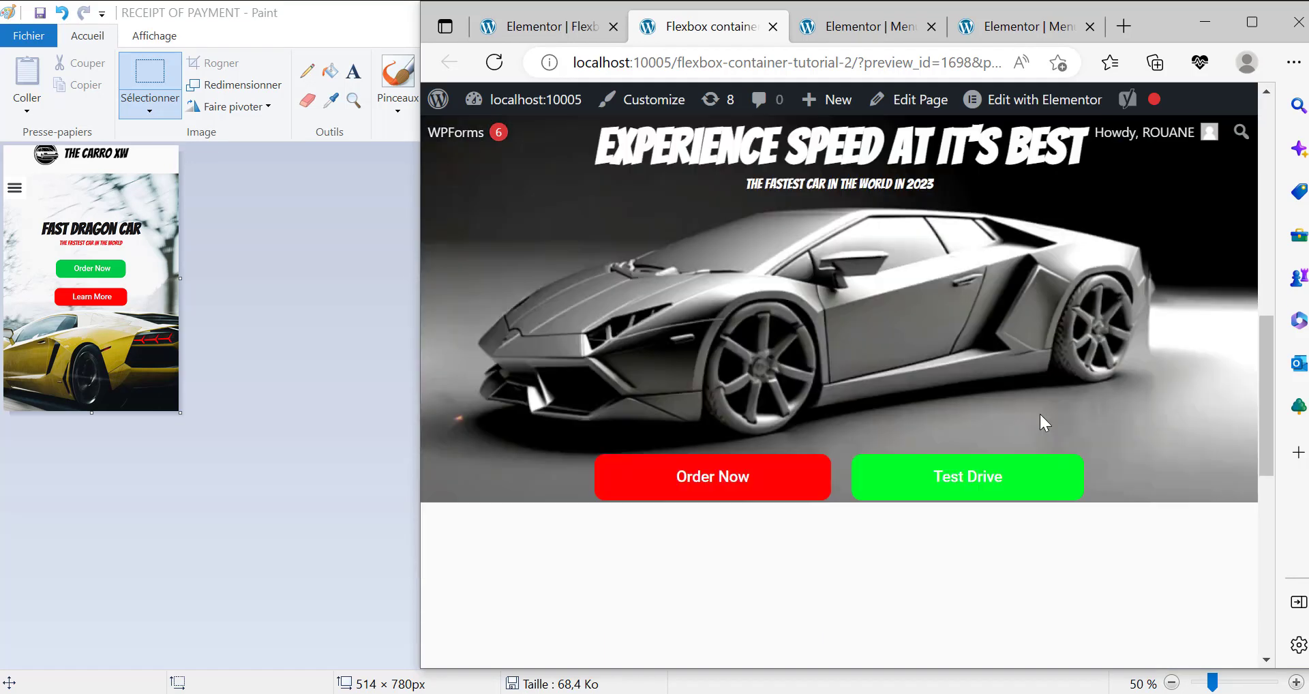
scroll(1040, 414, "down", 1)
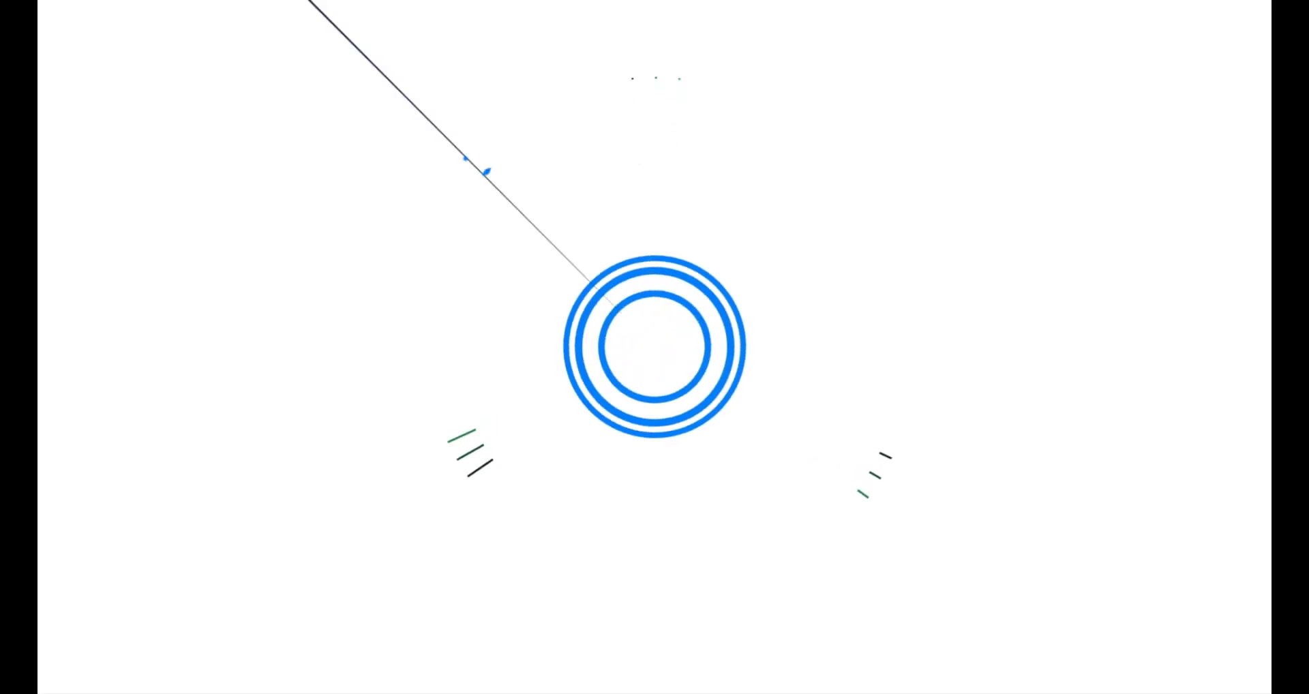